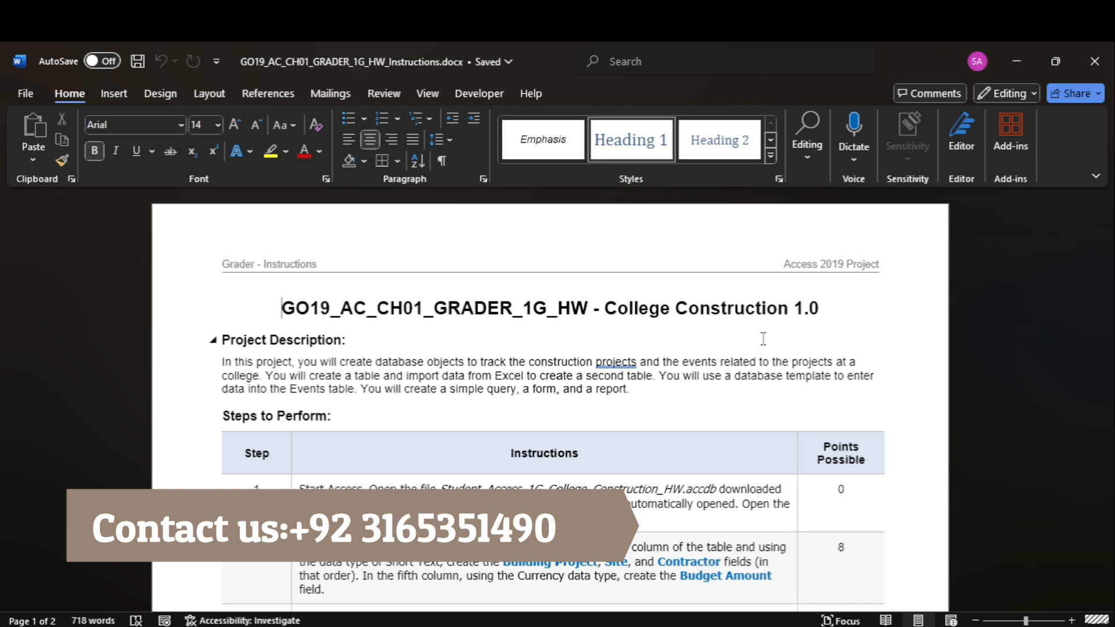
# - Highlight the text of step 1 in the instructions table in yellow, keeping the document zoom at 120%
pyautogui.moveTo(1108, 240); pyautogui.dragTo(1108, 274)
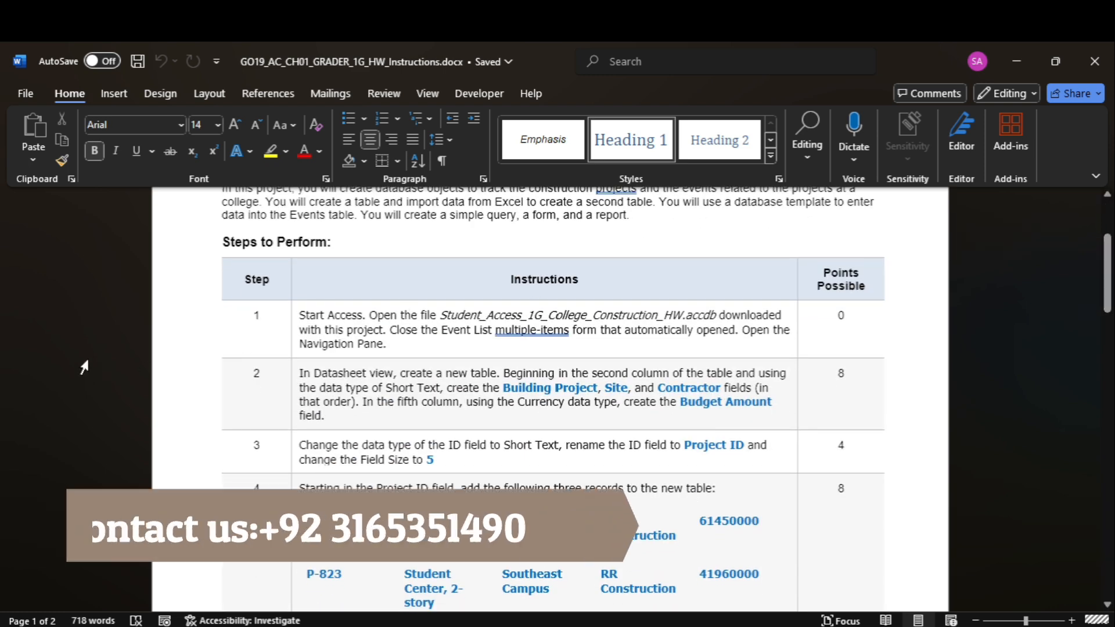
pyautogui.click(294, 332)
pyautogui.click(270, 151)
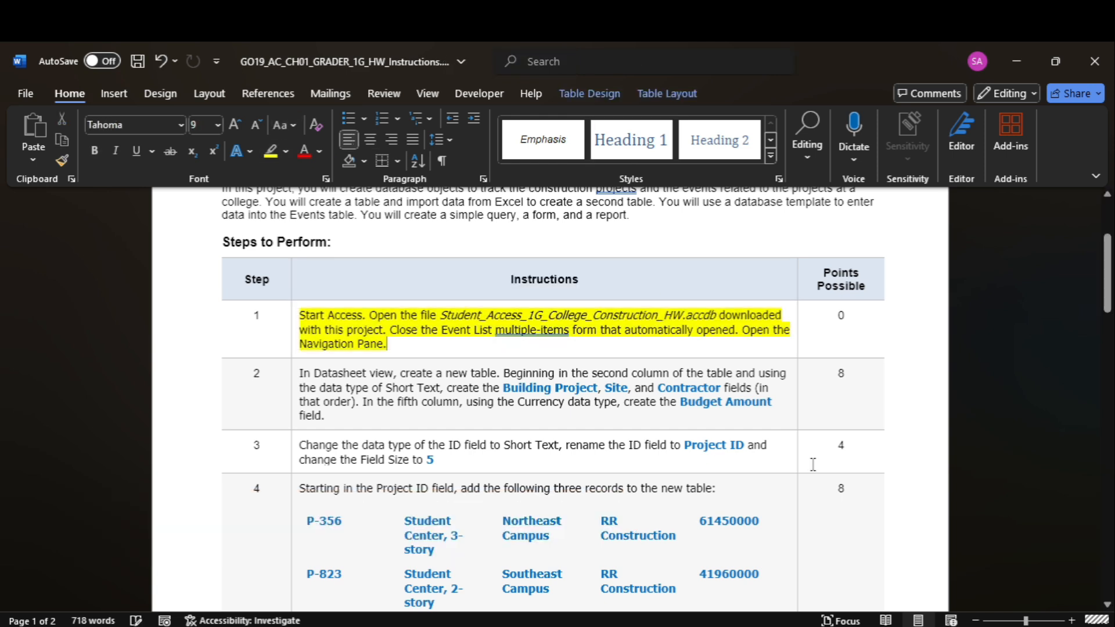
pyautogui.keyDown('ctrl'); pyautogui.scroll(1, 942, 586); pyautogui.keyUp('ctrl')
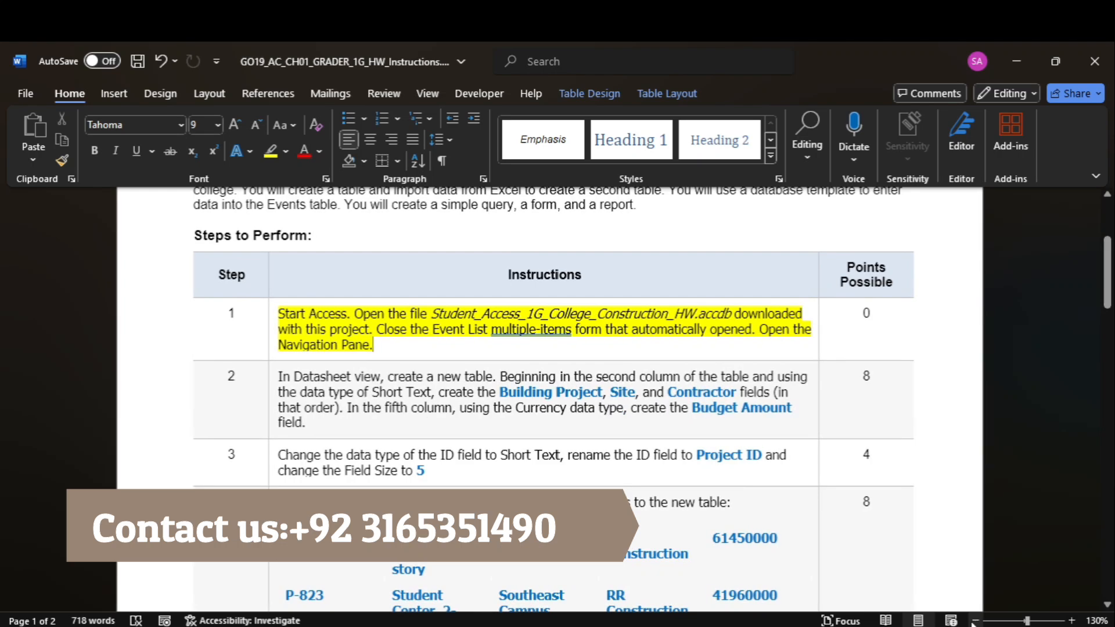
pyautogui.click(976, 621)
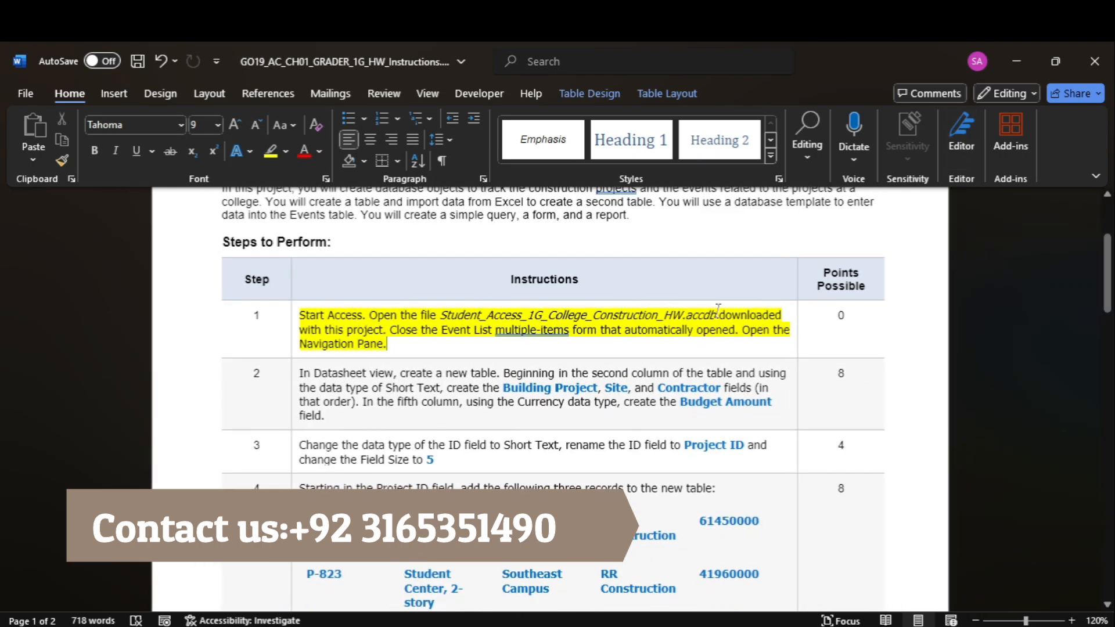
# - Open the database StudentName_Access_1G_College_Construction_HW.accdb from the project folder in Access and dismiss the blocked-content notices
pyautogui.click(1017, 61)
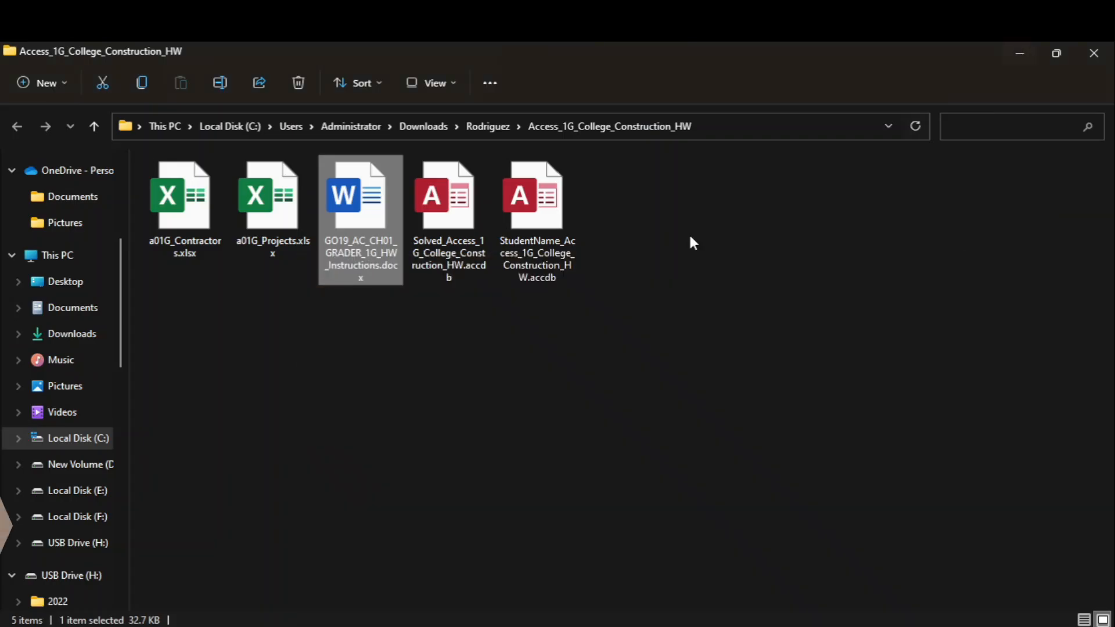
pyautogui.click(524, 201)
pyautogui.doubleClick(525, 203)
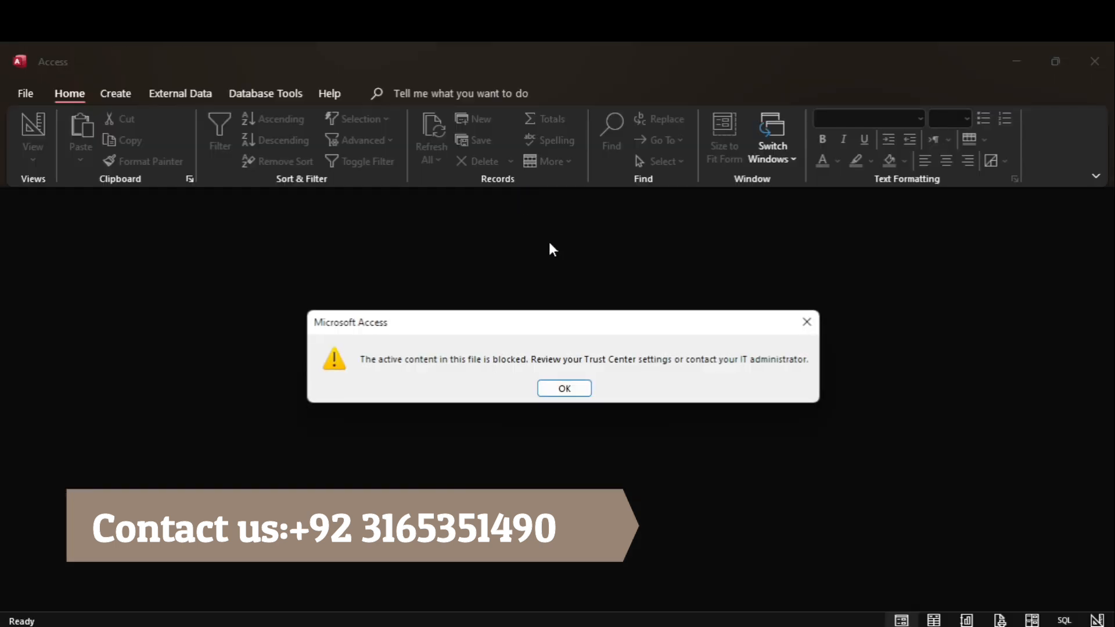
pyautogui.click(575, 389)
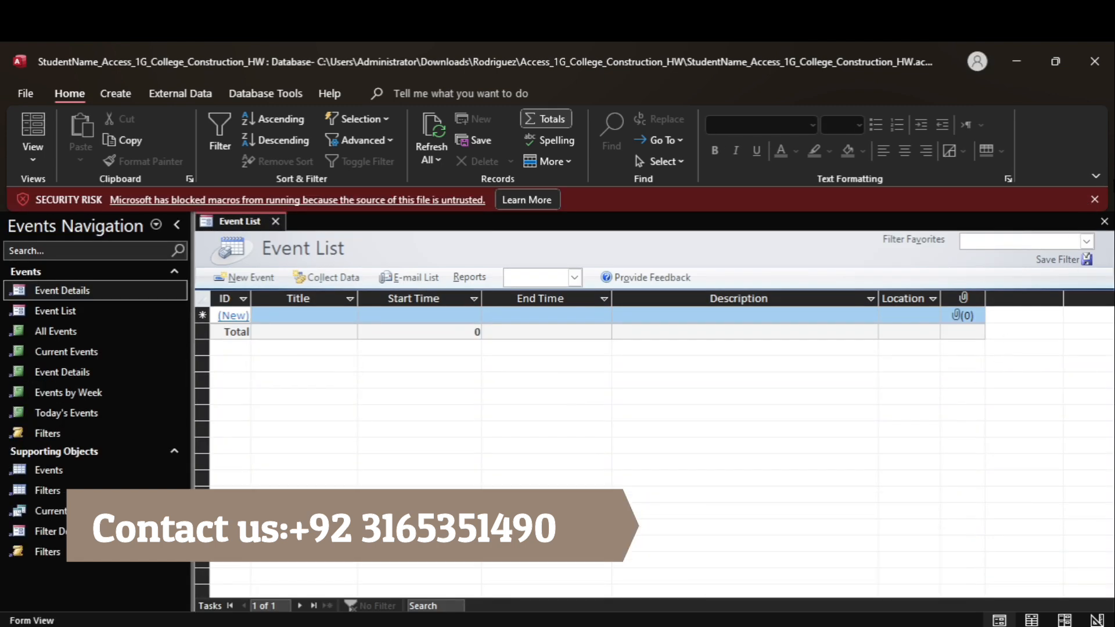
pyautogui.click(1095, 199)
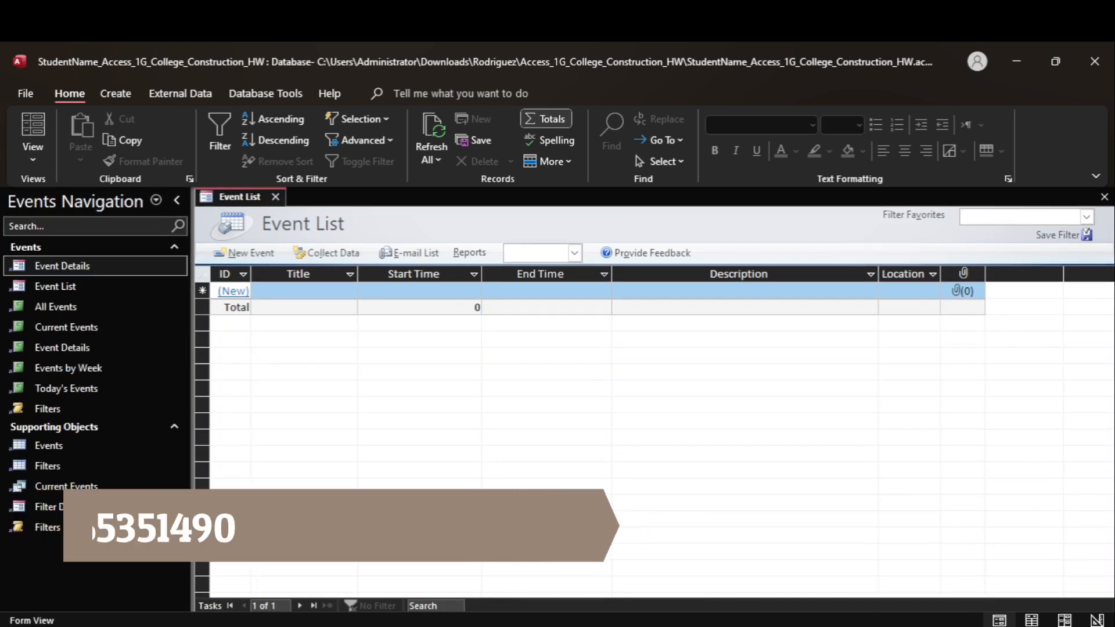
# - Check step 1 in the Word instructions, return to Access and close the Event List form
pyautogui.click(789, 559)
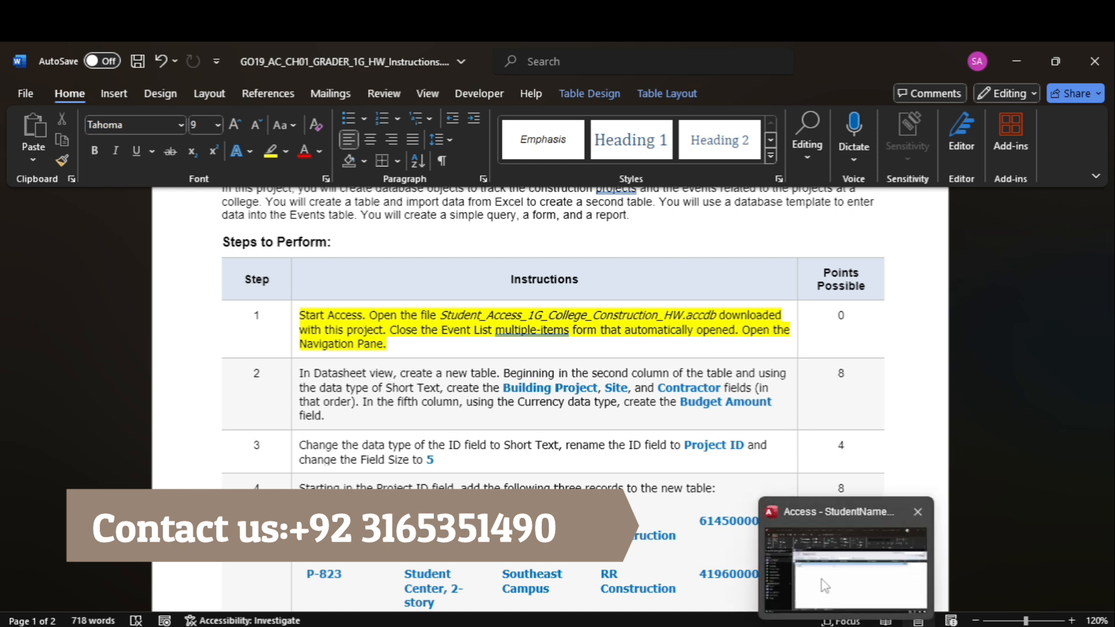
pyautogui.click(821, 580)
pyautogui.click(273, 198)
# - Switch back to the Word instructions and highlight the text of step 2 in yellow
pyautogui.moveTo(810, 624)
pyautogui.click(806, 591)
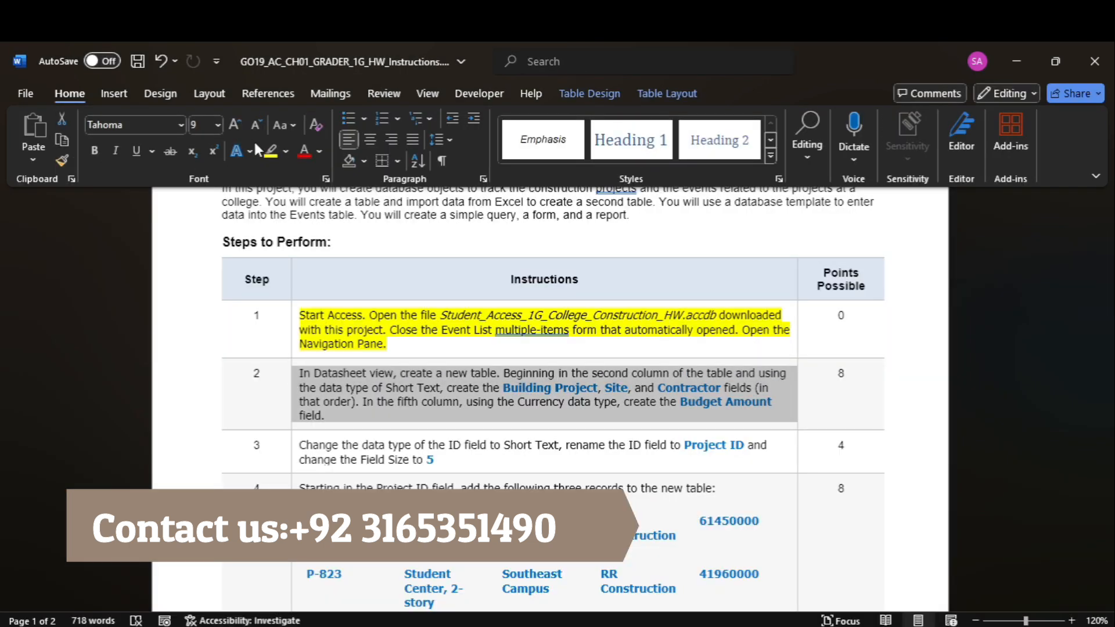
pyautogui.click(293, 392)
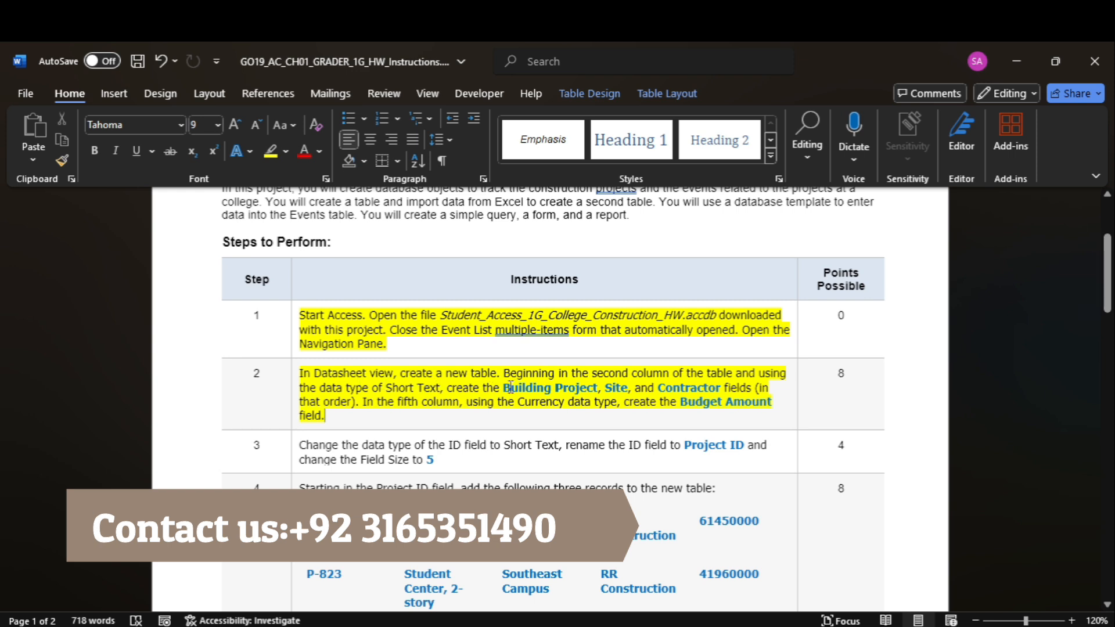
# - Create a new table in Access and add a Short Text field named Building Project, taking the name from instruction step 2
pyautogui.moveTo(527, 388); pyautogui.dragTo(597, 387)
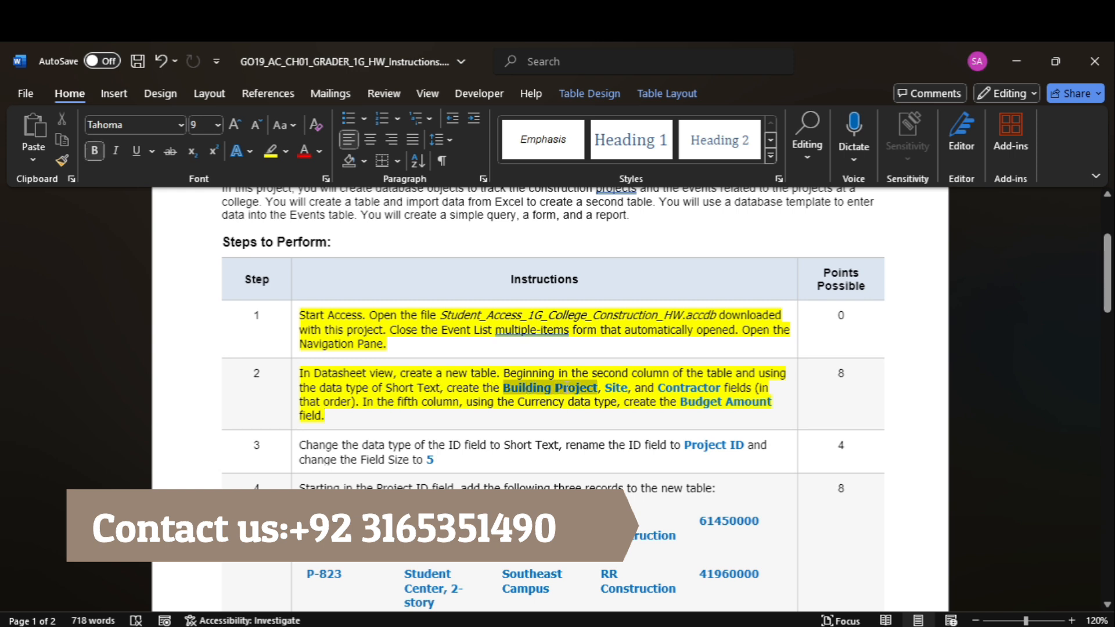
pyautogui.click(823, 572)
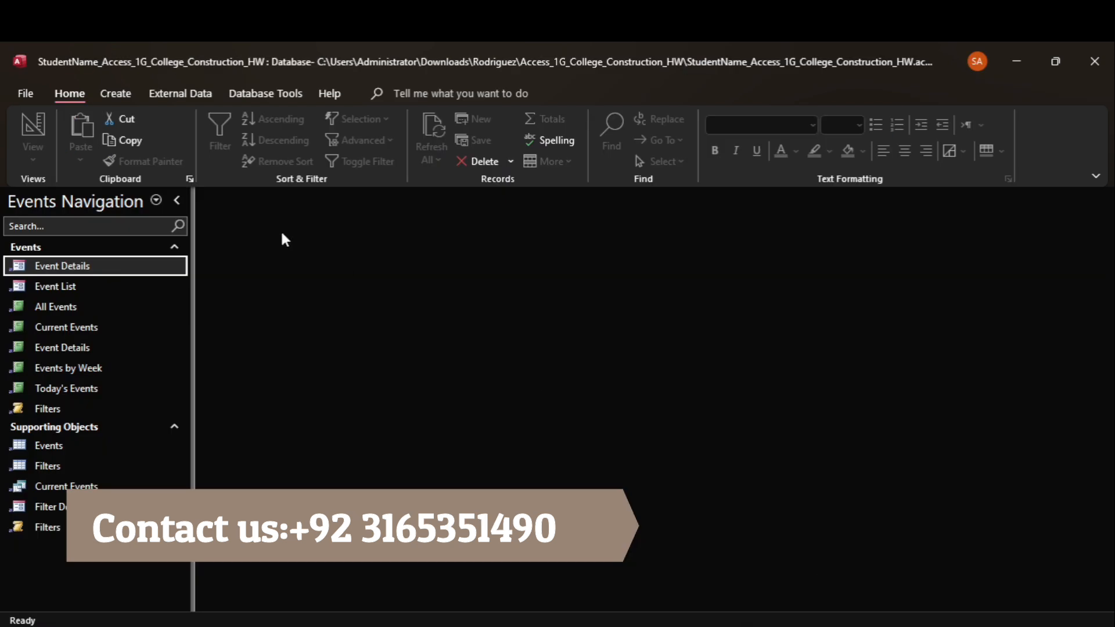
pyautogui.click(115, 93)
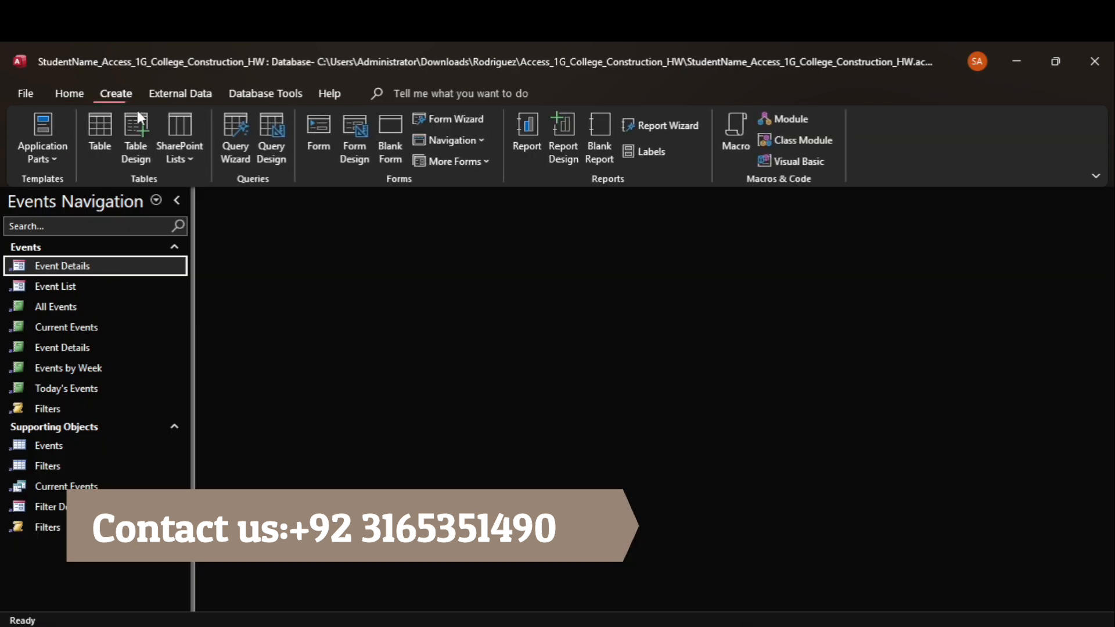
pyautogui.click(94, 144)
pyautogui.click(321, 217)
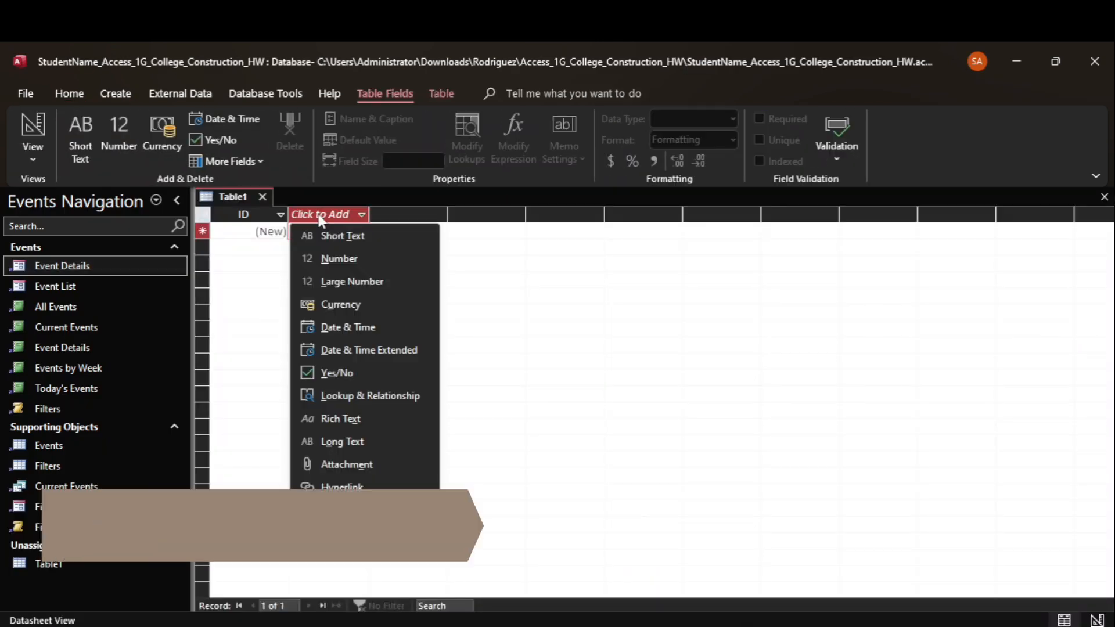
pyautogui.click(333, 235)
pyautogui.write('Building Project')
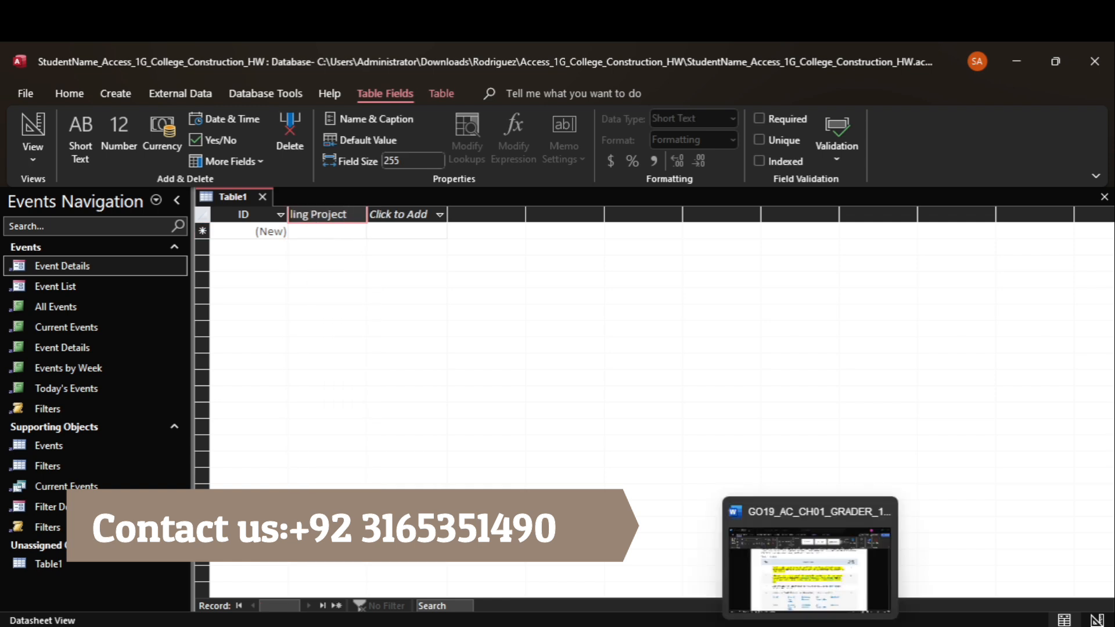
# - Copy the name Site from the Word instructions and add it as a Short Text field after Building Project in the Access table
pyautogui.click(816, 607)
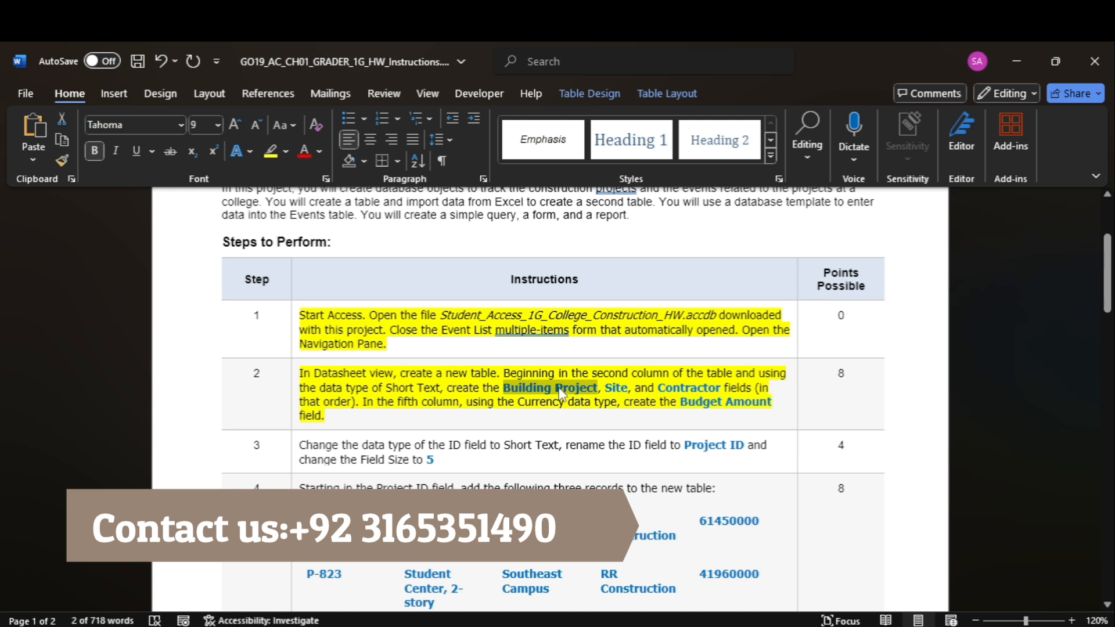
pyautogui.doubleClick(618, 389)
pyautogui.hotkey('ctrl', 'c')
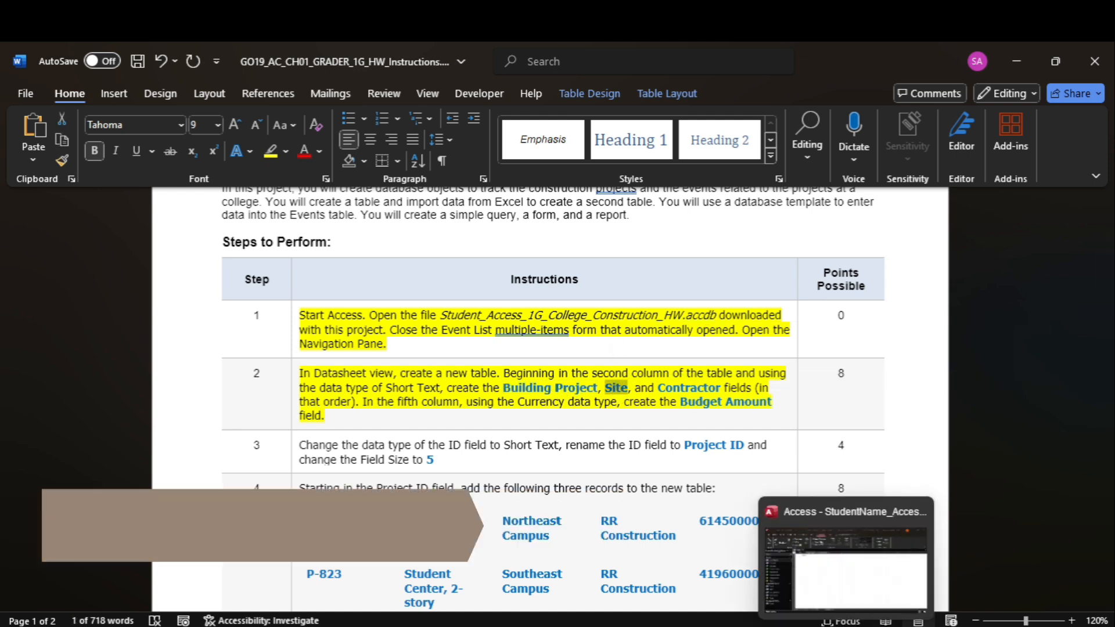
pyautogui.click(805, 549)
pyautogui.click(432, 220)
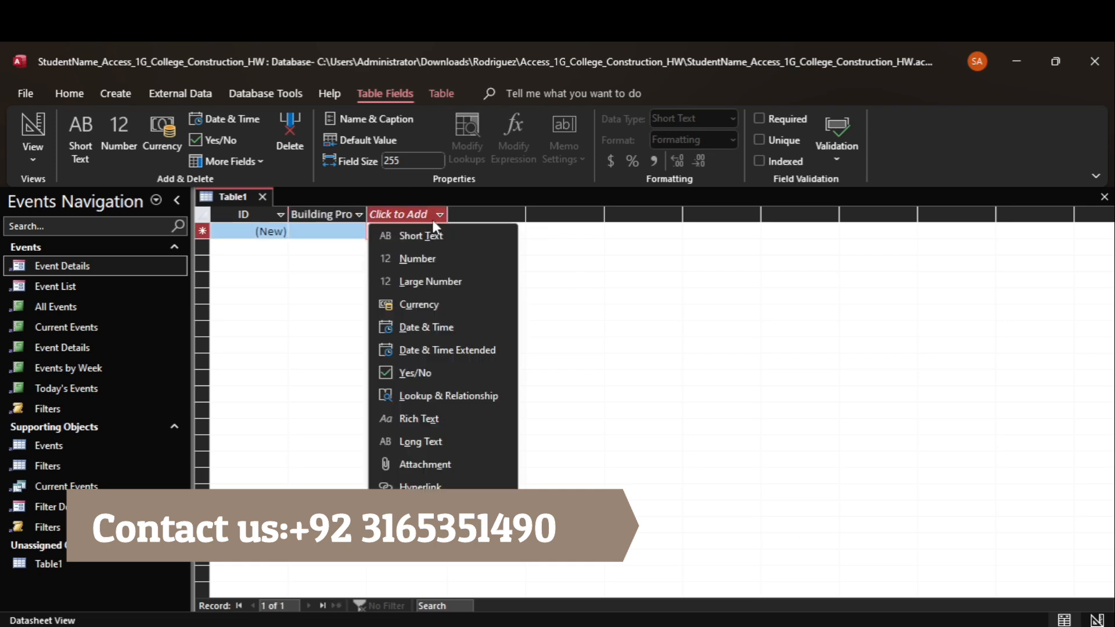
pyautogui.click(436, 231)
pyautogui.hotkey('ctrl', 'v')
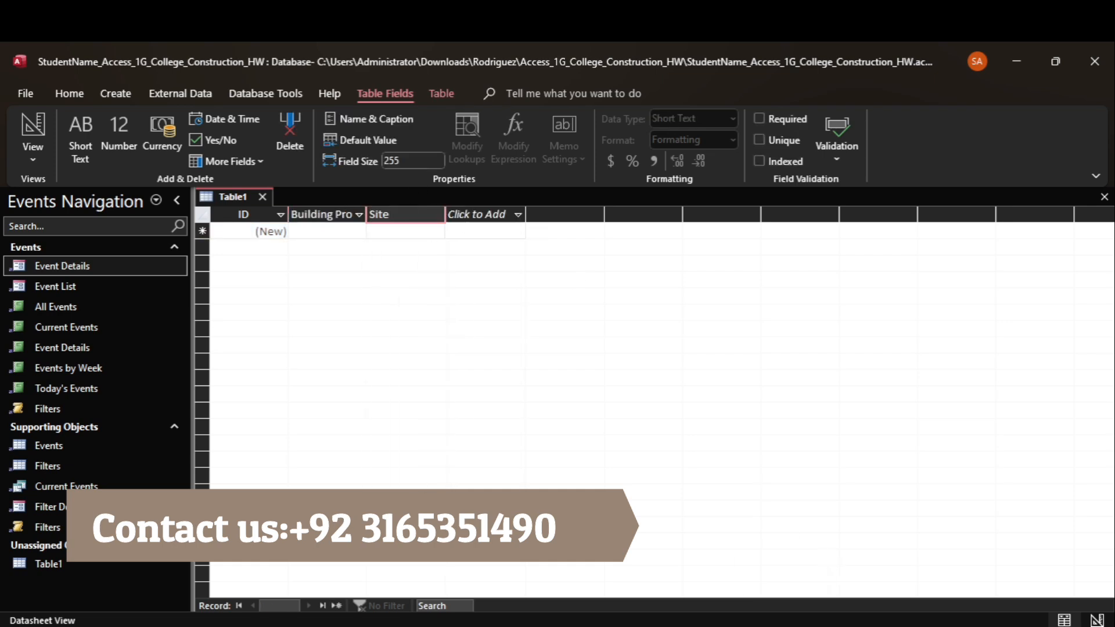
# - Copy the name Contractor from the Word instructions and add it as a Short Text field after Site in the Access table
pyautogui.click(808, 558)
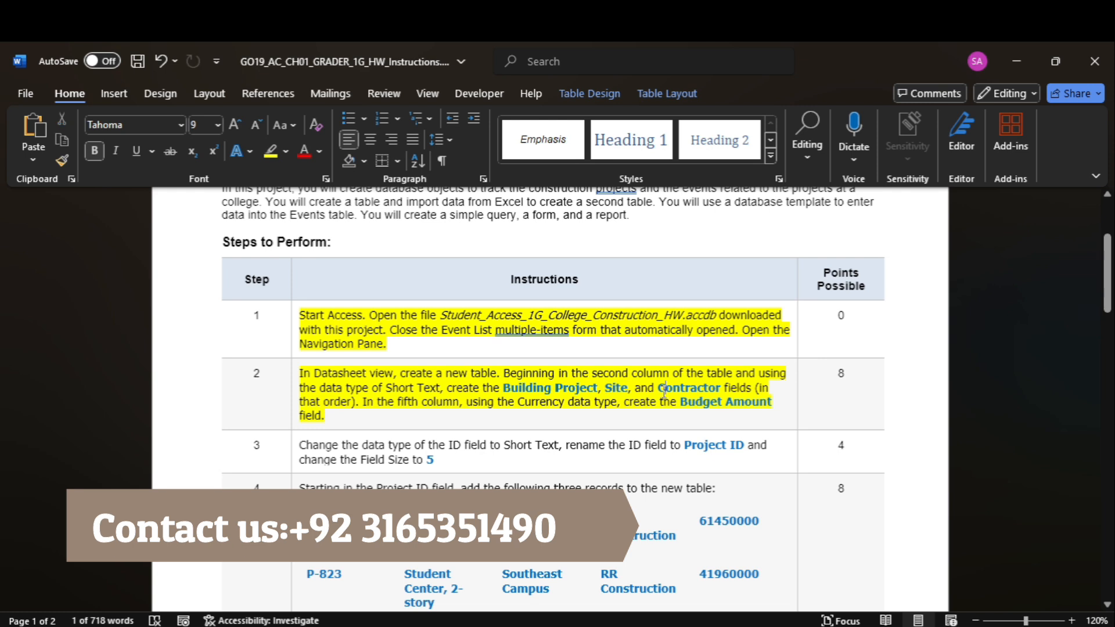
pyautogui.doubleClick(666, 390)
pyautogui.hotkey('ctrl', 'c')
pyautogui.click(825, 558)
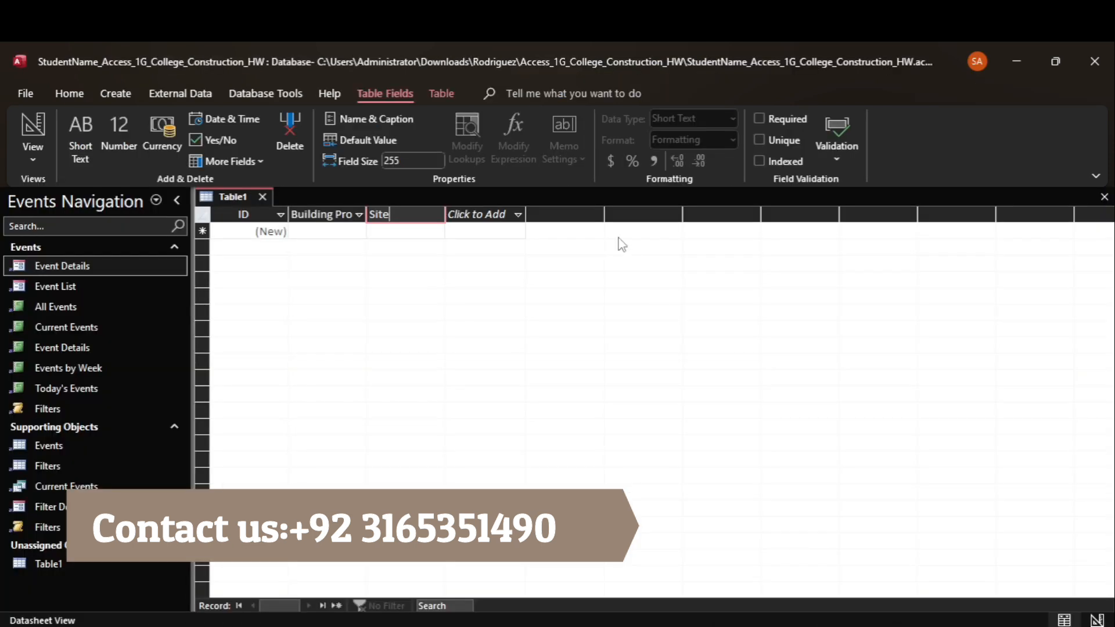
pyautogui.press('Return')
pyautogui.click(518, 239)
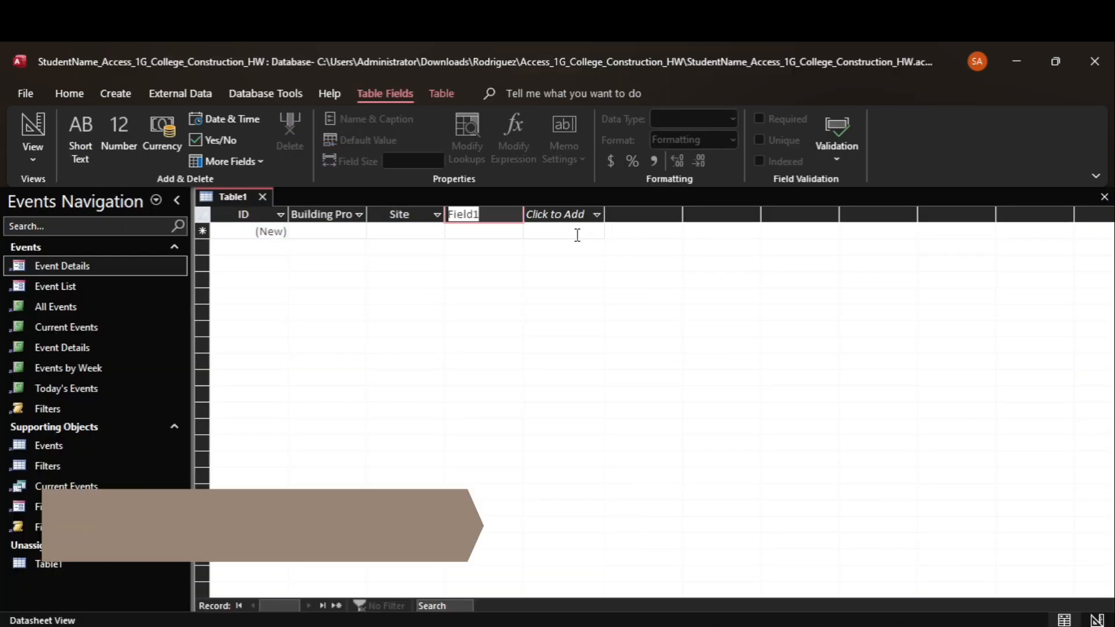
pyautogui.hotkey('ctrl', 'v')
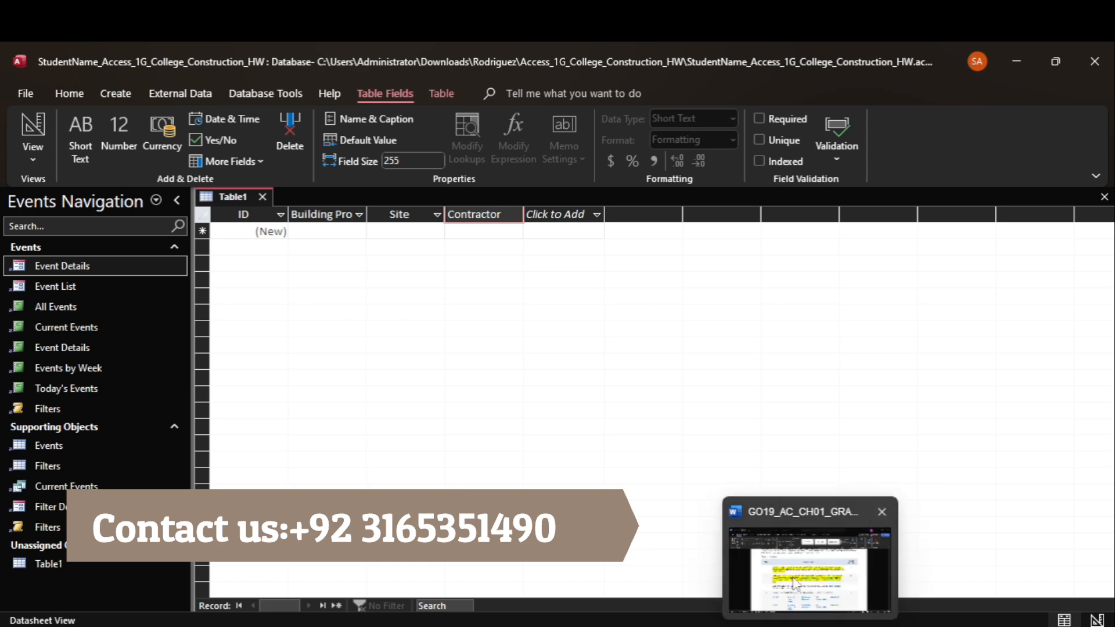
# - Copy the name Budget Amount from the Word instructions and add it as a Currency field in the Access table's fifth column
pyautogui.click(809, 558)
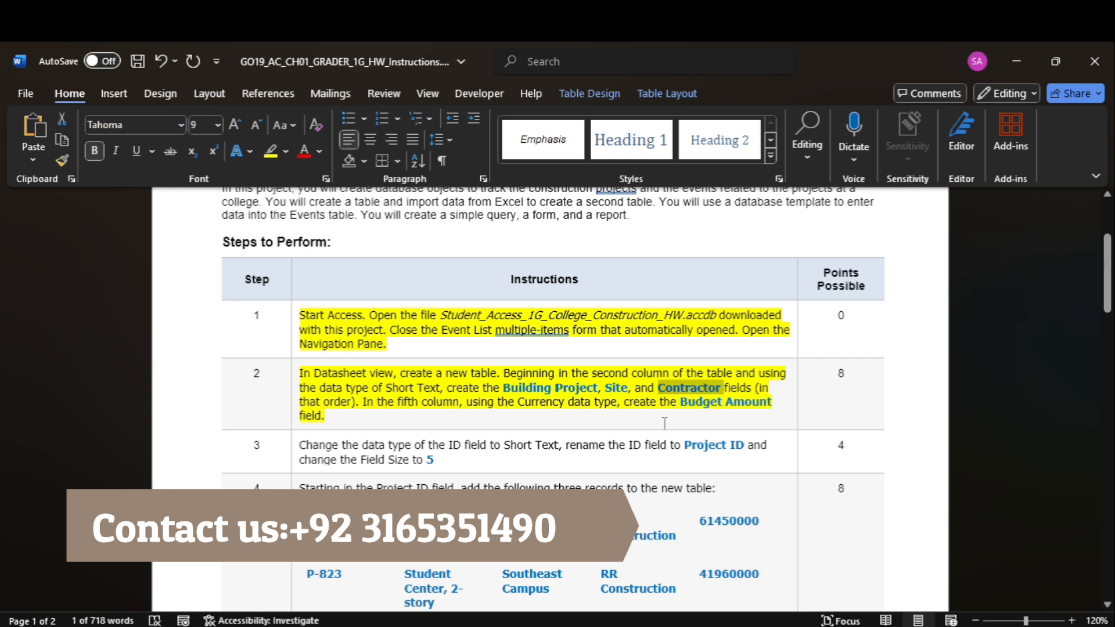
pyautogui.moveTo(681, 401); pyautogui.dragTo(748, 406)
pyautogui.hotkey('ctrl', 'c')
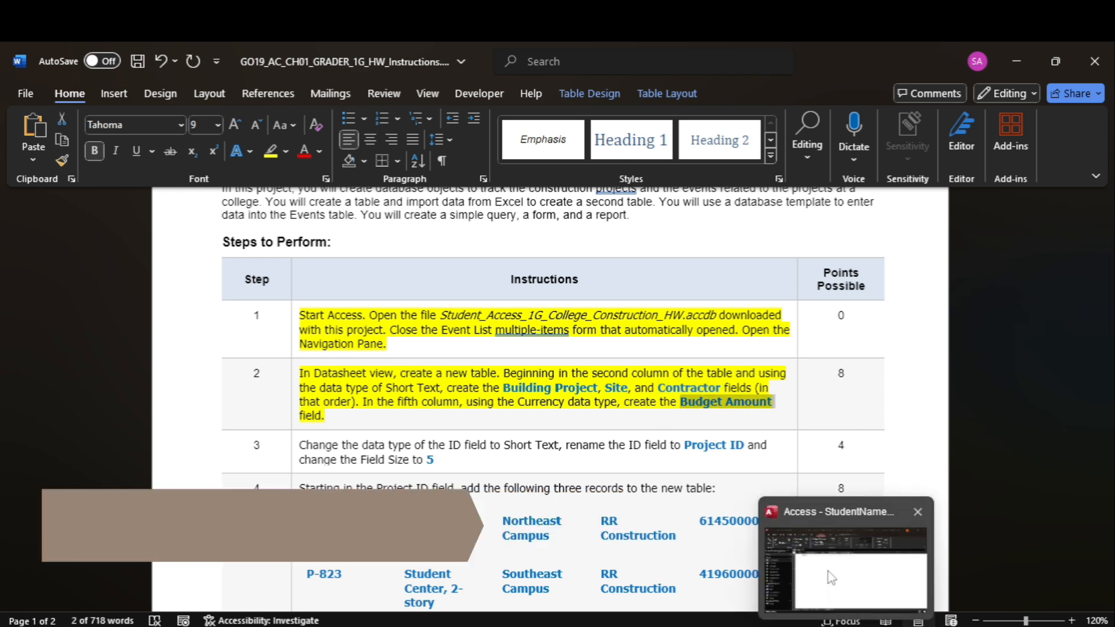
pyautogui.click(829, 574)
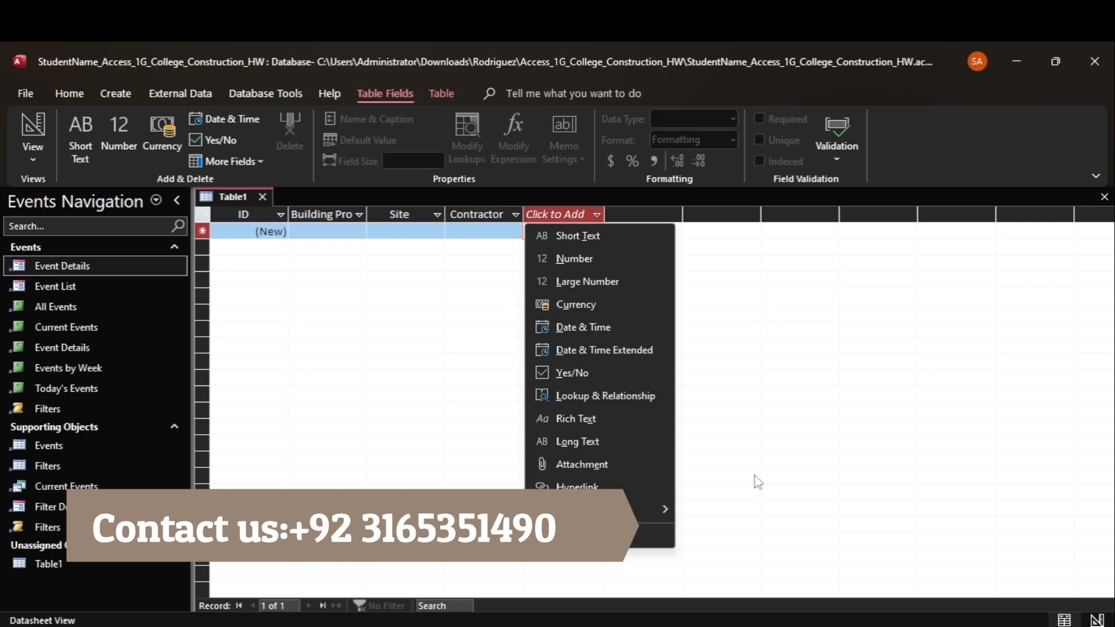
pyautogui.click(596, 308)
pyautogui.hotkey('ctrl', 'v')
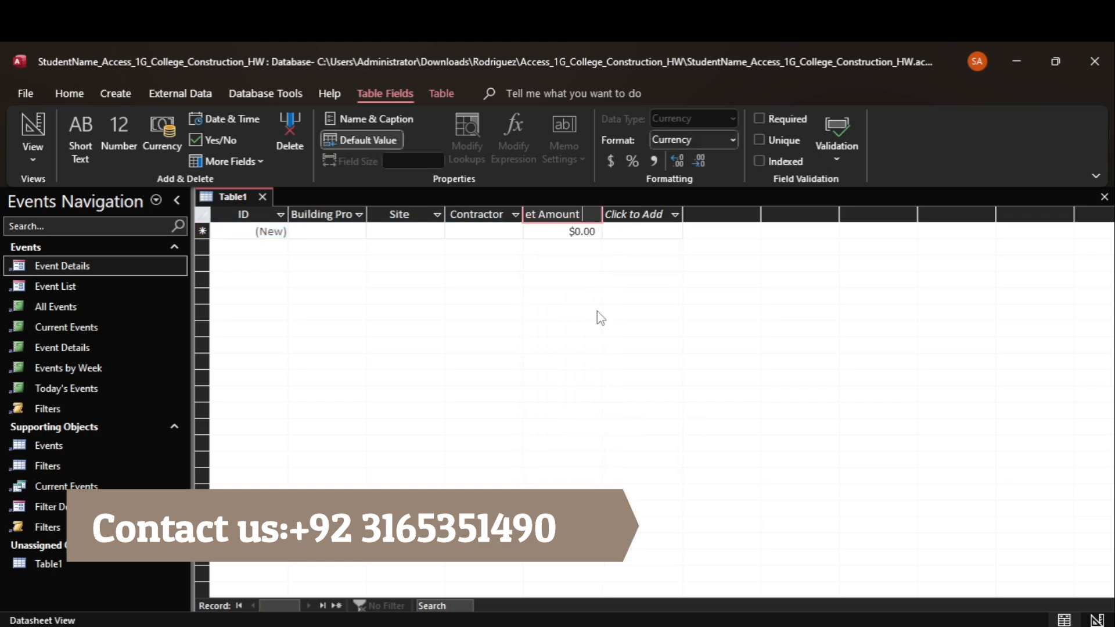
# - Return to the Word instructions and highlight the text of step 3 in yellow
pyautogui.moveTo(816, 611)
pyautogui.click(813, 581)
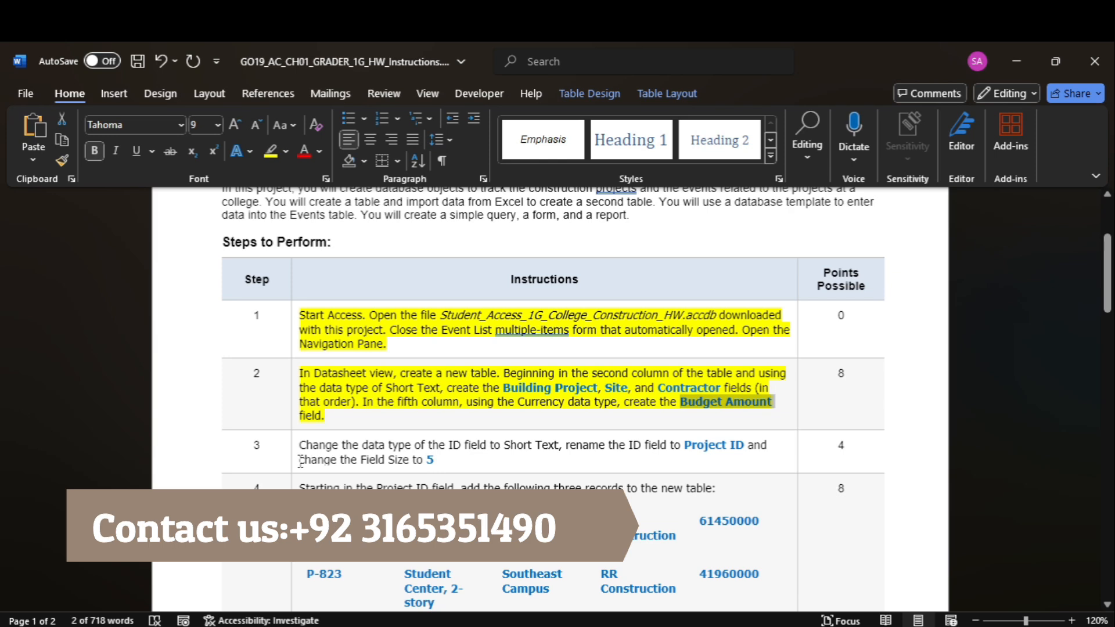
pyautogui.click(297, 460)
pyautogui.click(270, 150)
pyautogui.click(435, 460)
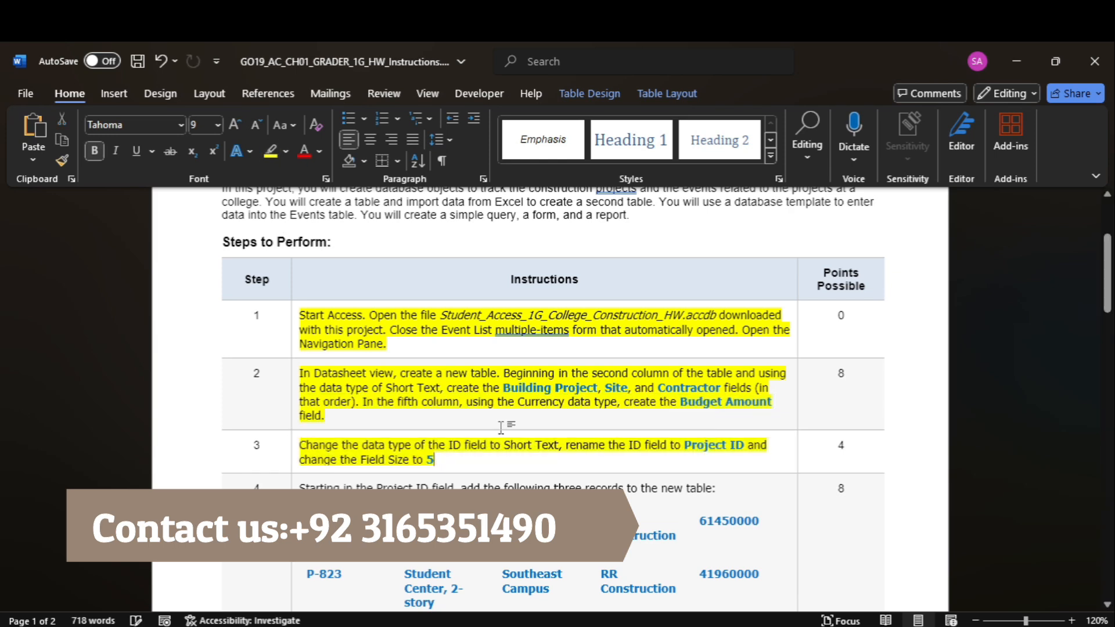
# - Select the field name Project ID in step 3 of the instructions
pyautogui.moveTo(1107, 273); pyautogui.dragTo(1107, 294)
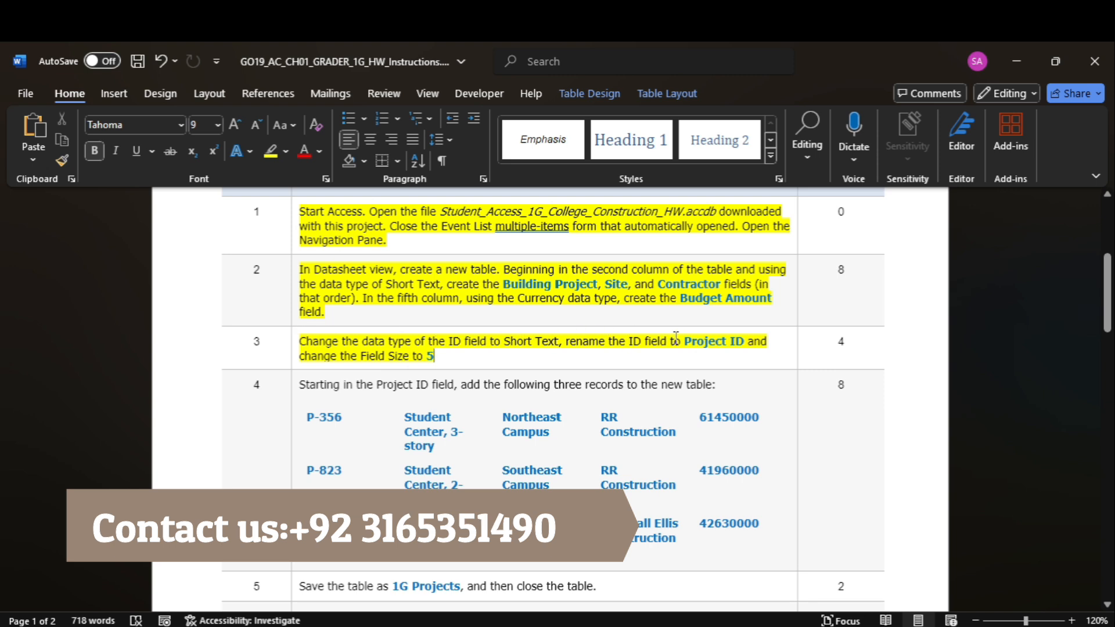
pyautogui.moveTo(685, 341); pyautogui.dragTo(736, 350)
pyautogui.click(736, 350)
pyautogui.doubleClick(710, 344)
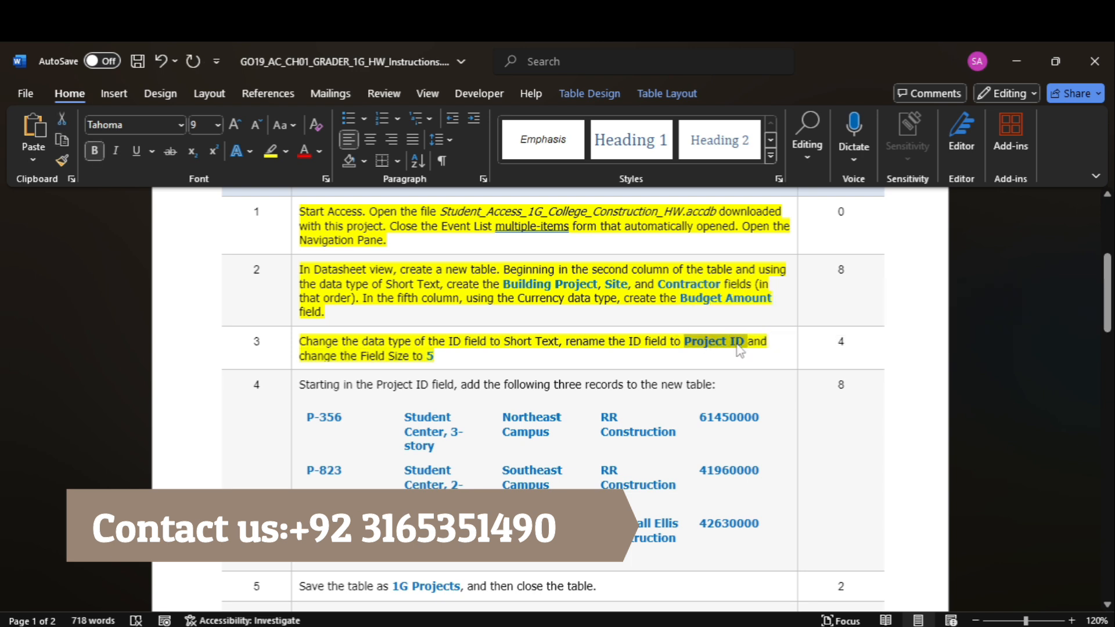
# - Switch to Access and change the data type of the new table's ID field to Short Text
pyautogui.moveTo(848, 620)
pyautogui.click(831, 566)
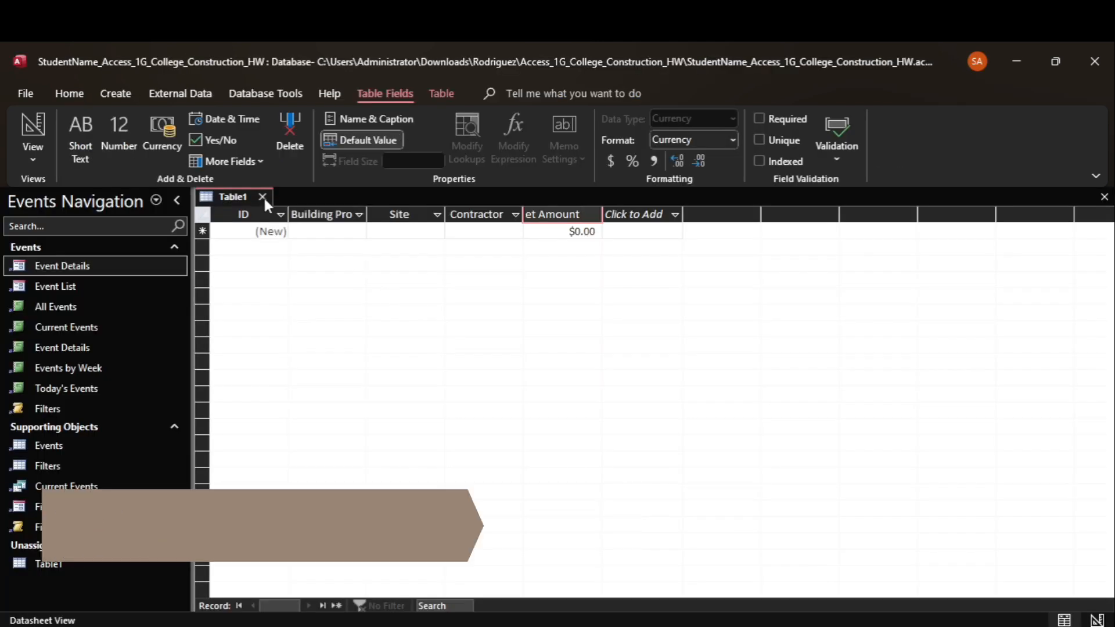
pyautogui.click(266, 215)
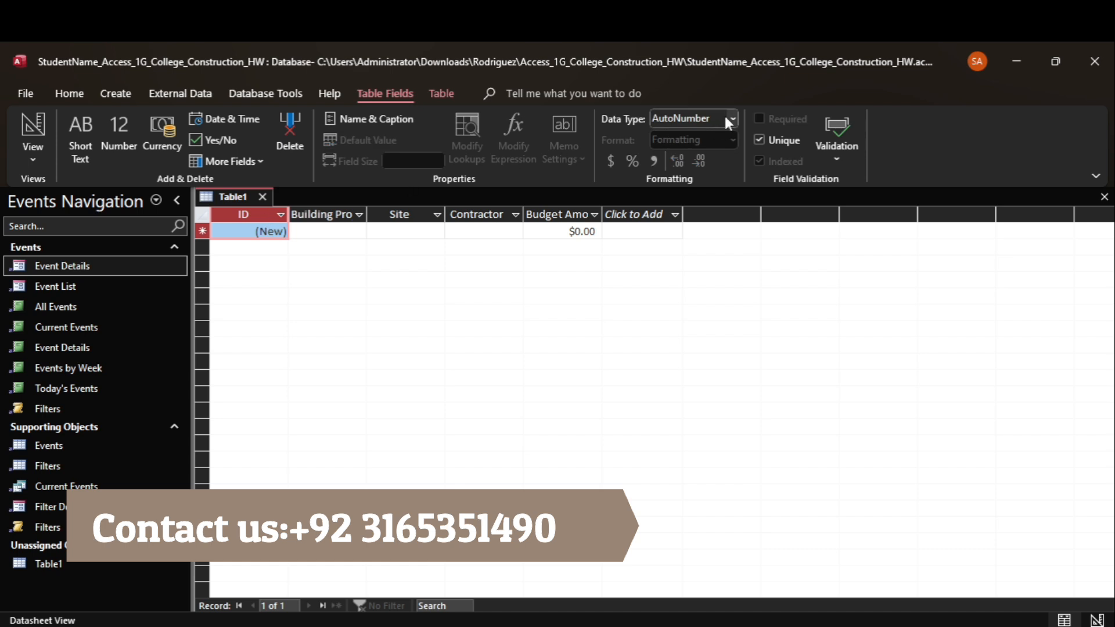
pyautogui.click(728, 121)
pyautogui.write('Short Text')
pyautogui.press('Return')
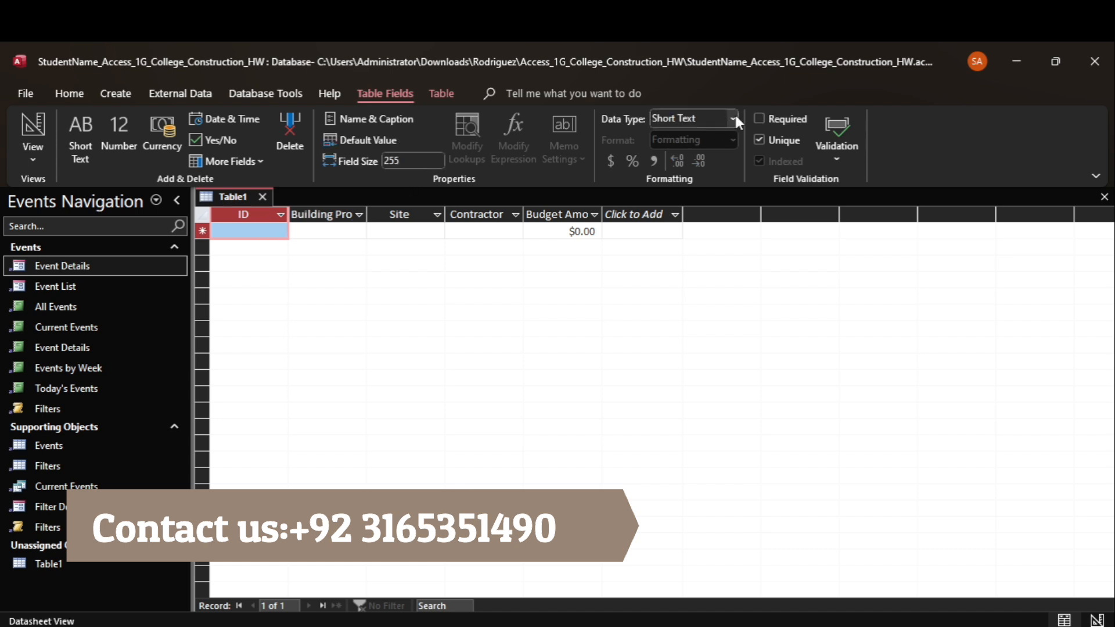
# - Rename the new table's ID field to Project ID
pyautogui.doubleClick(246, 220)
pyautogui.write('Project ID')
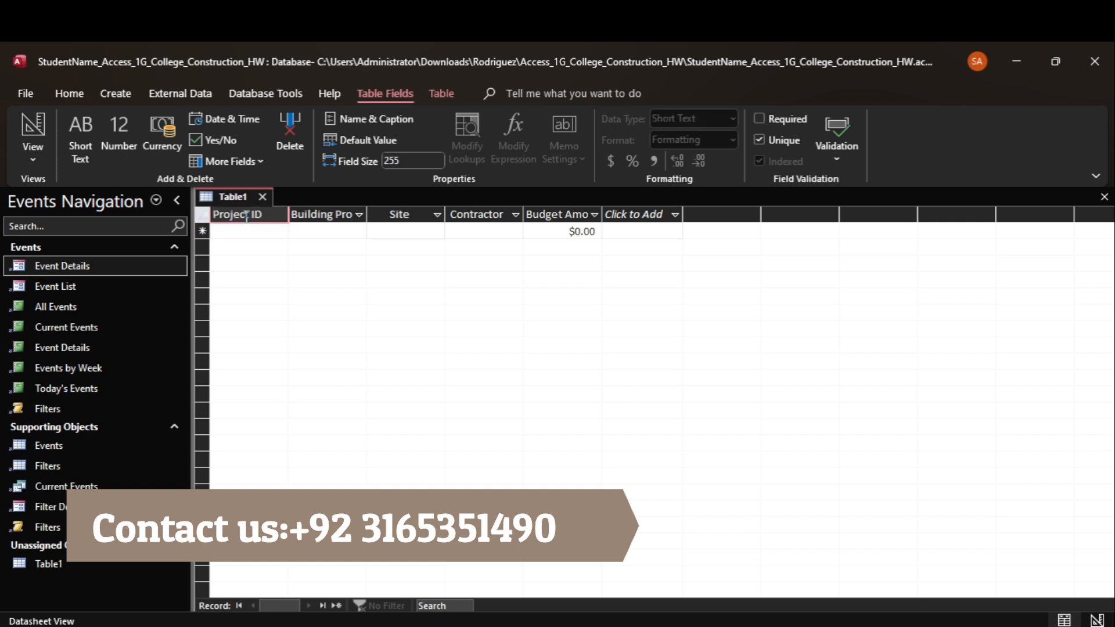
pyautogui.press('Return')
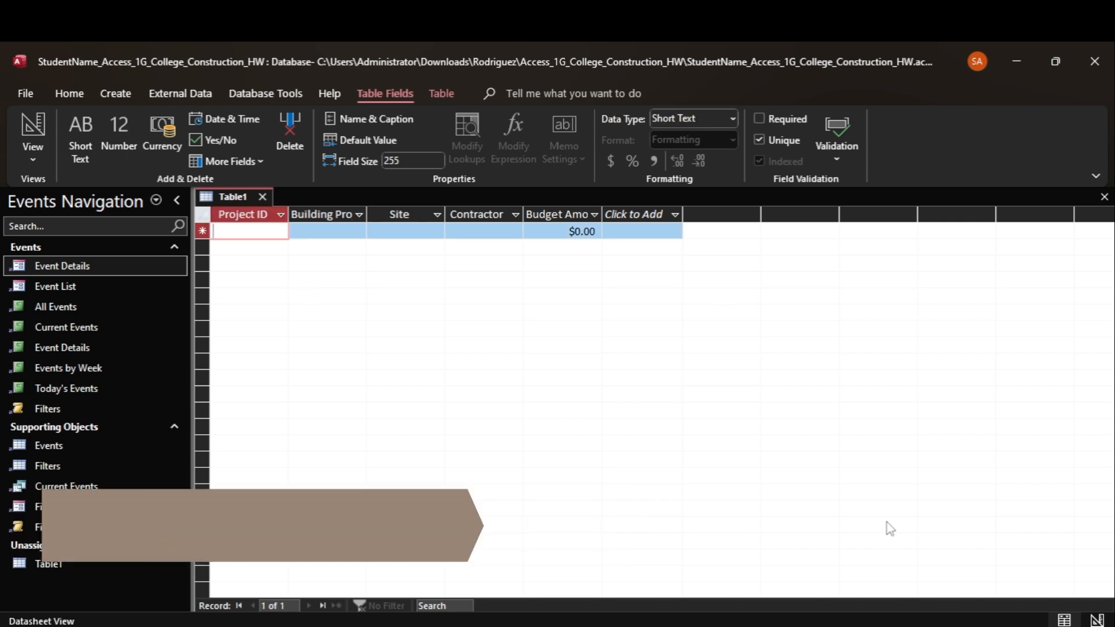
# - Check step 3 of the Word instructions, then set the Project ID field size to 5 in Access
pyautogui.moveTo(810, 624)
pyautogui.click(815, 575)
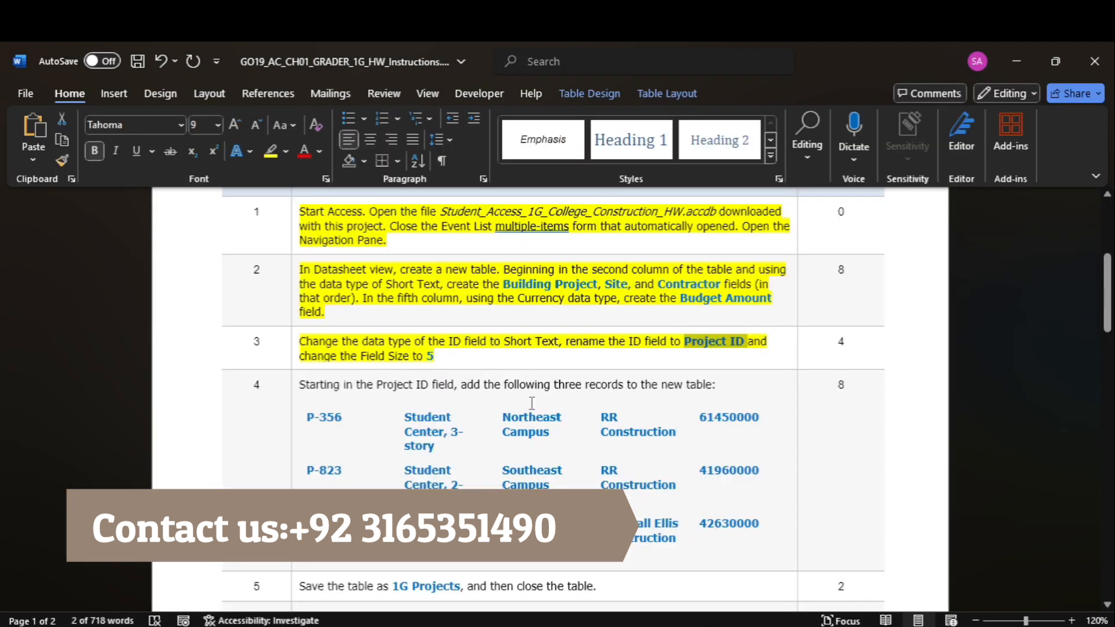
pyautogui.moveTo(811, 625)
pyautogui.click(845, 564)
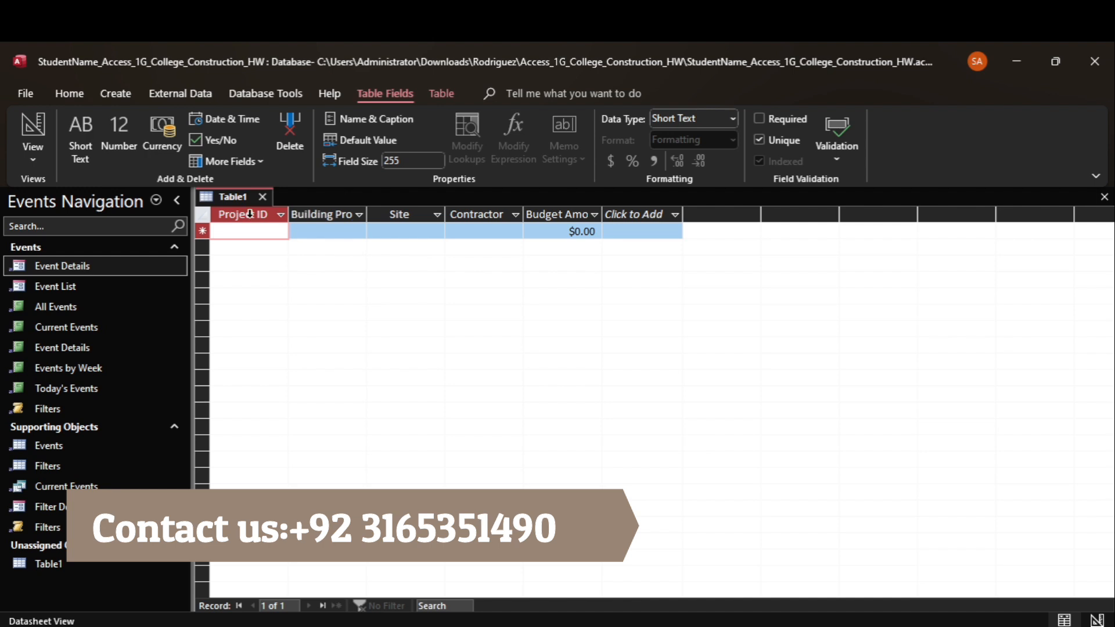
pyautogui.click(428, 161)
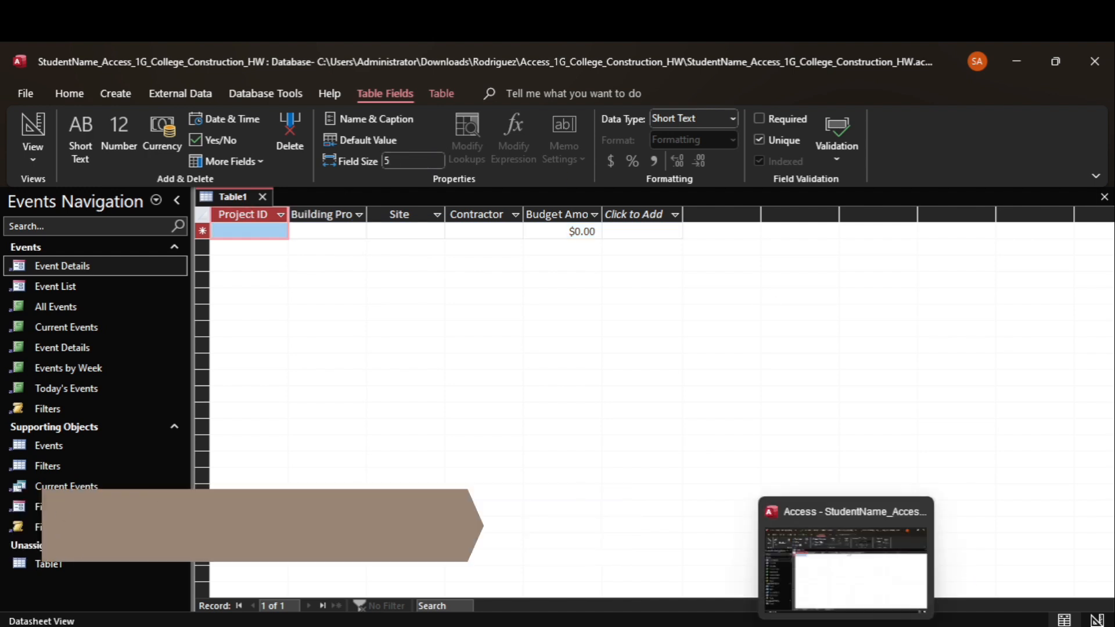
# - Switch to the Word instructions and highlight all of step 4, including its three records, in yellow
pyautogui.moveTo(802, 624)
pyautogui.click(805, 561)
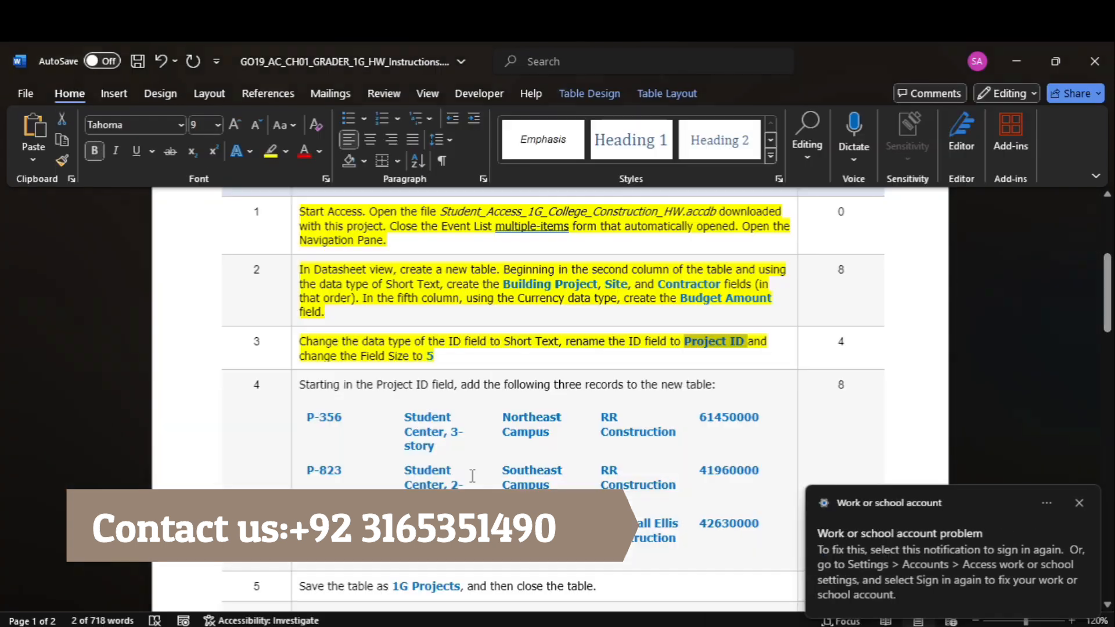
pyautogui.click(289, 413)
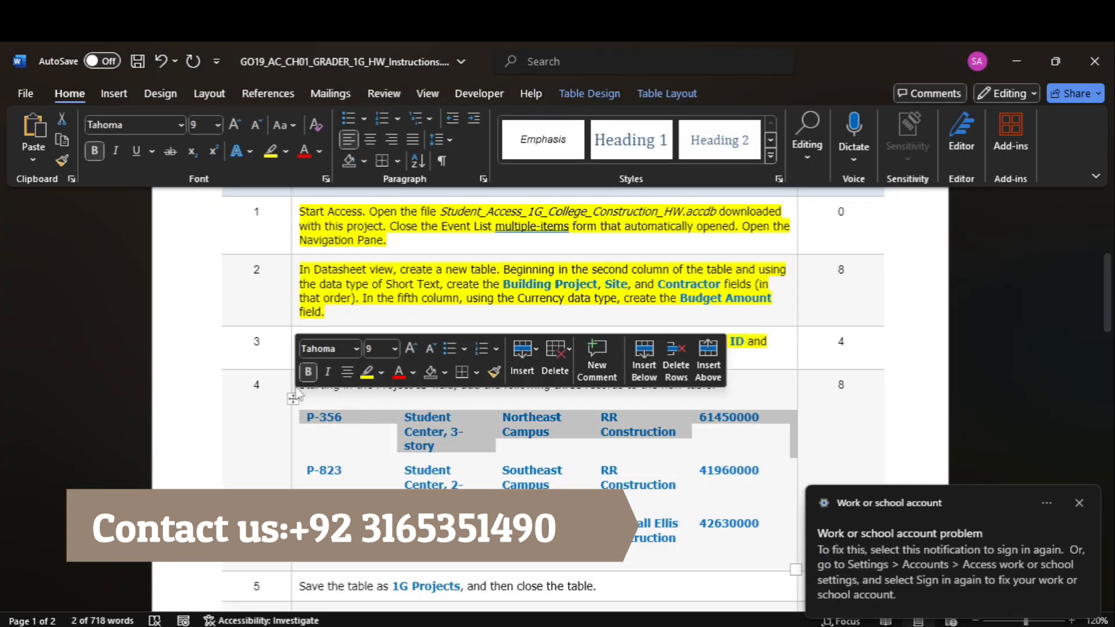
pyautogui.click(291, 388)
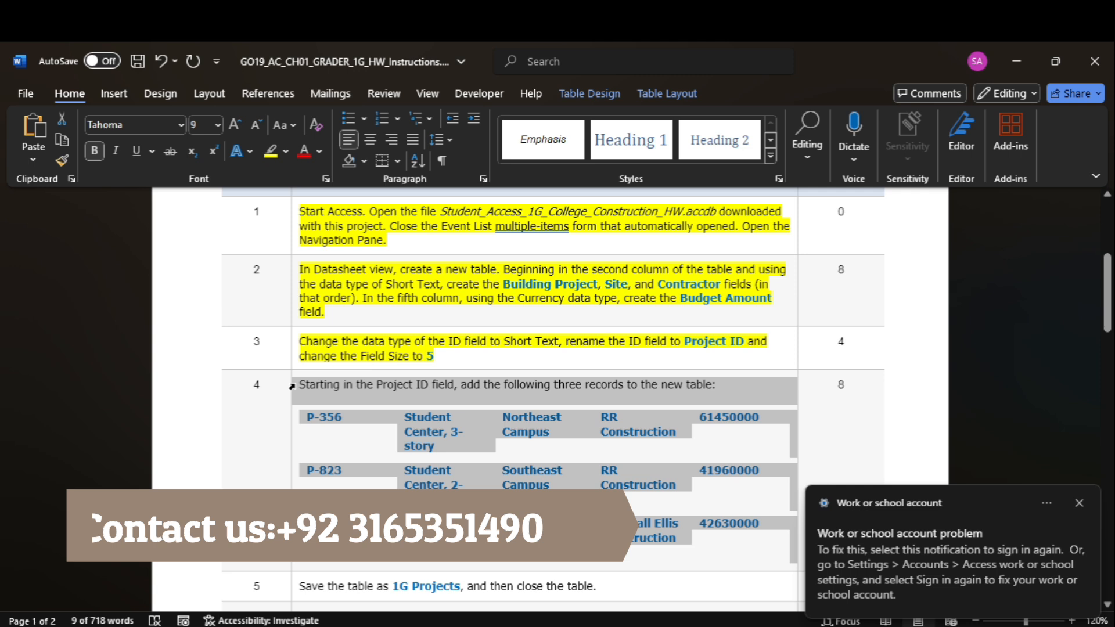
pyautogui.click(272, 153)
# - Copy P-356 from step 4 of the Word instructions into the Project ID field of the Access table's first record
pyautogui.moveTo(1107, 292)
pyautogui.mouseDown()
pyautogui.moveTo(1107, 500)
pyautogui.moveTo(1076, 308)
pyautogui.moveTo(1041, 196)
pyautogui.moveTo(1086, 292)
pyautogui.mouseUp()
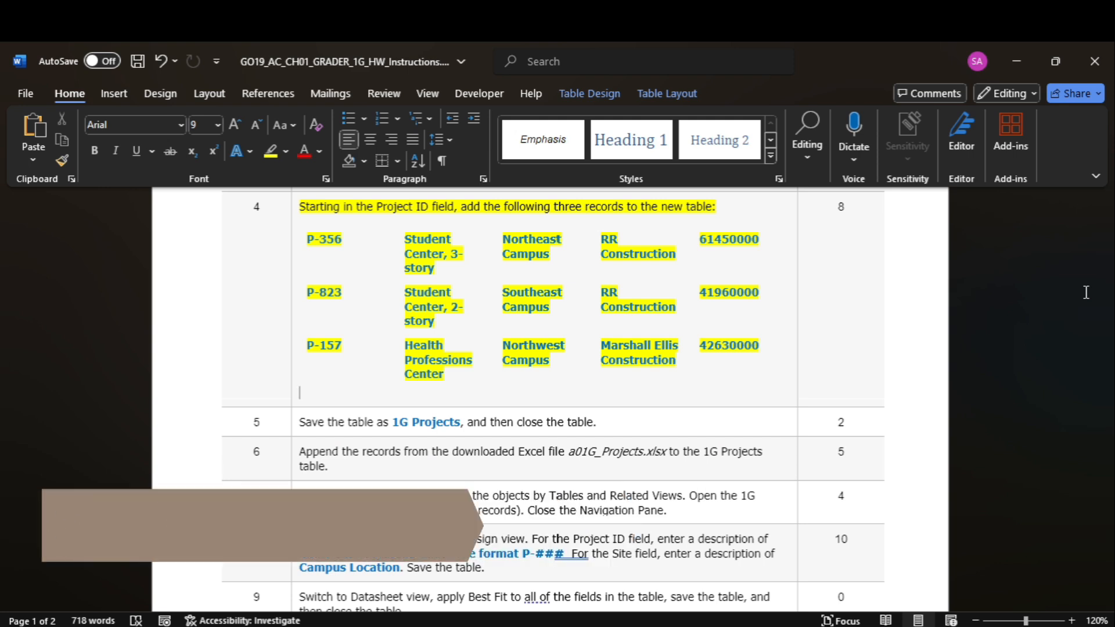
pyautogui.doubleClick(309, 241)
pyautogui.click(308, 240)
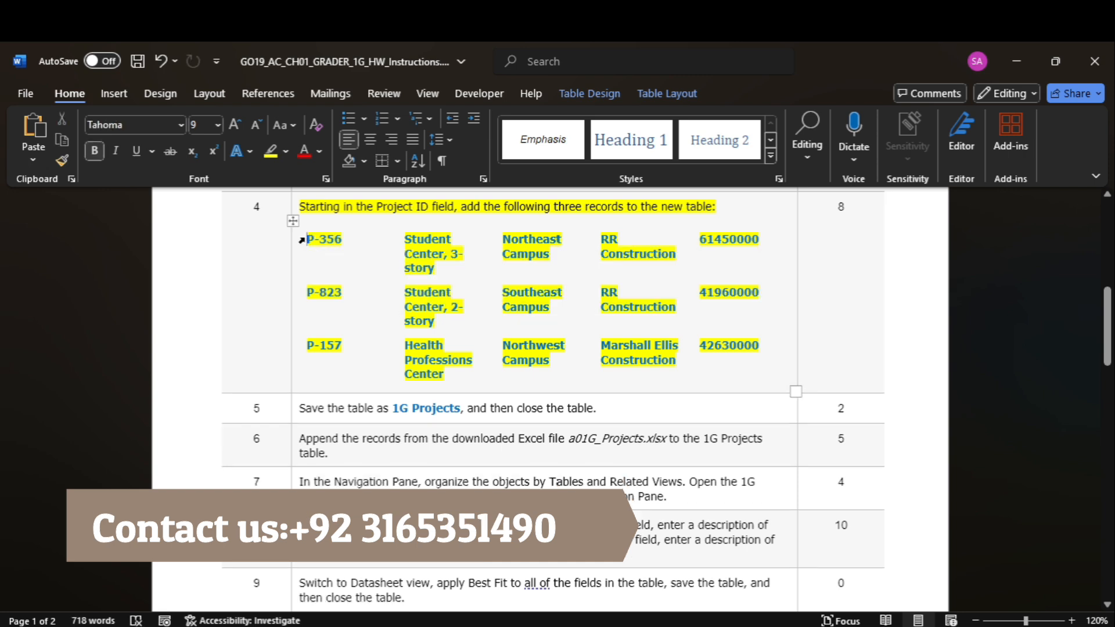
pyautogui.moveTo(308, 240); pyautogui.dragTo(338, 241)
pyautogui.hotkey('ctrl', 'c')
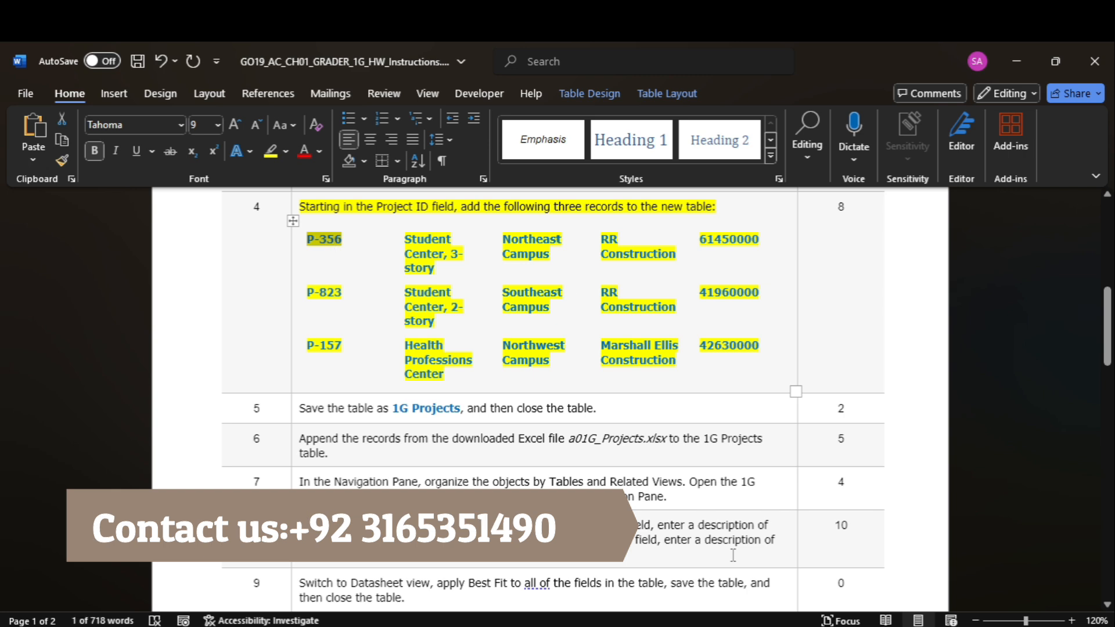
pyautogui.click(824, 580)
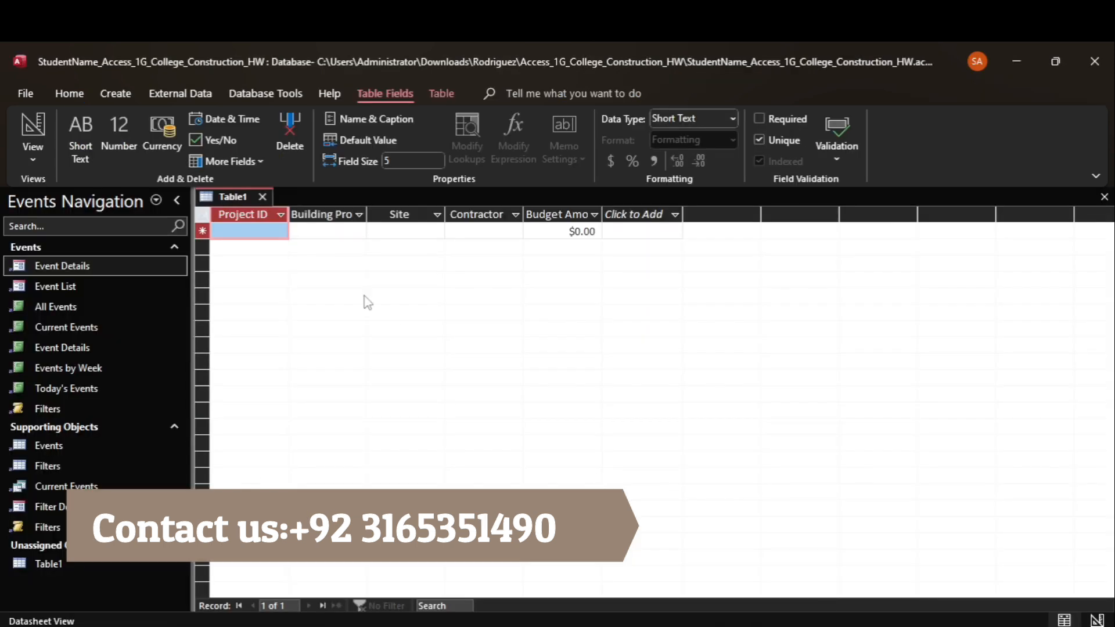
pyautogui.hotkey('ctrl', 'v')
# - Copy Student Center, 3-story and Northeast Campus from Word into the Building Project and Site fields of record P-356 in Access
pyautogui.moveTo(810, 625)
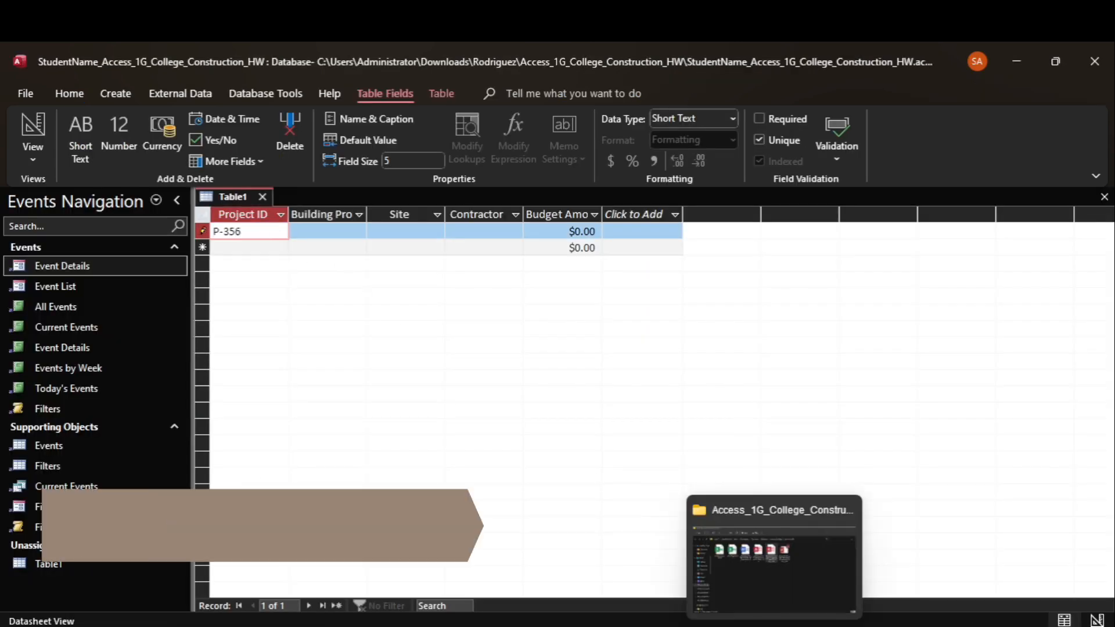
pyautogui.click(790, 581)
pyautogui.press('Tab')
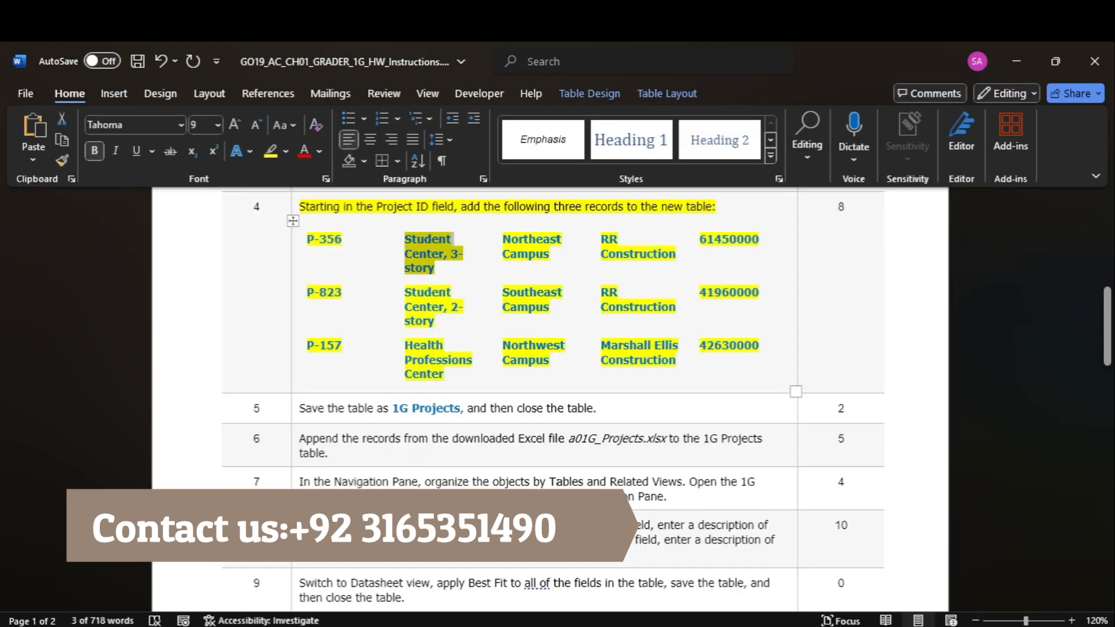
pyautogui.click(847, 563)
pyautogui.press('Tab')
pyautogui.moveTo(837, 625)
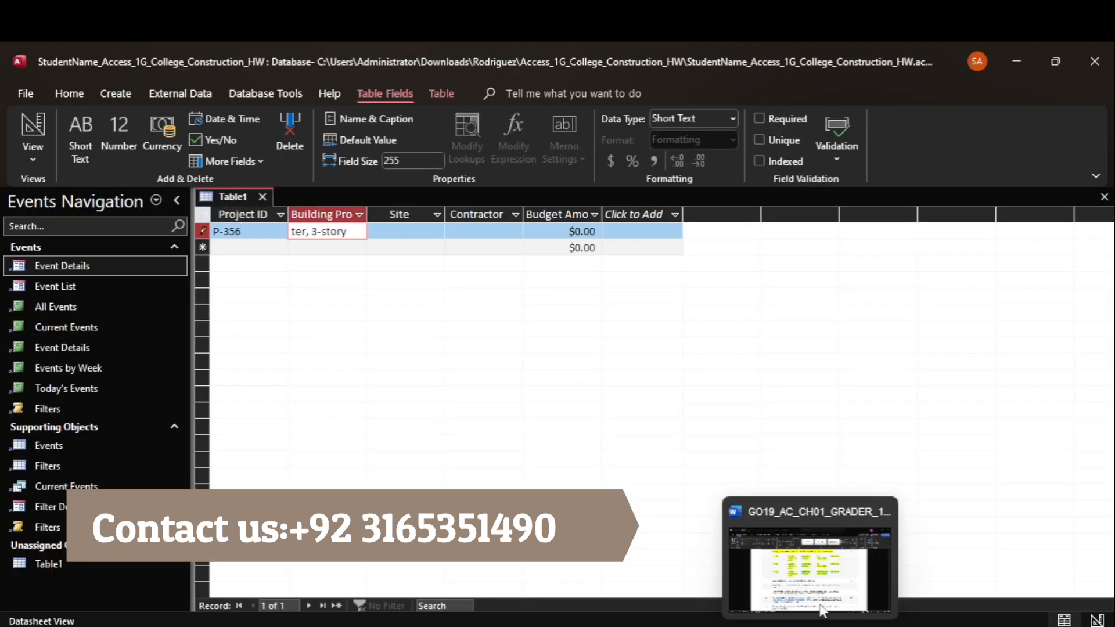
pyautogui.click(837, 572)
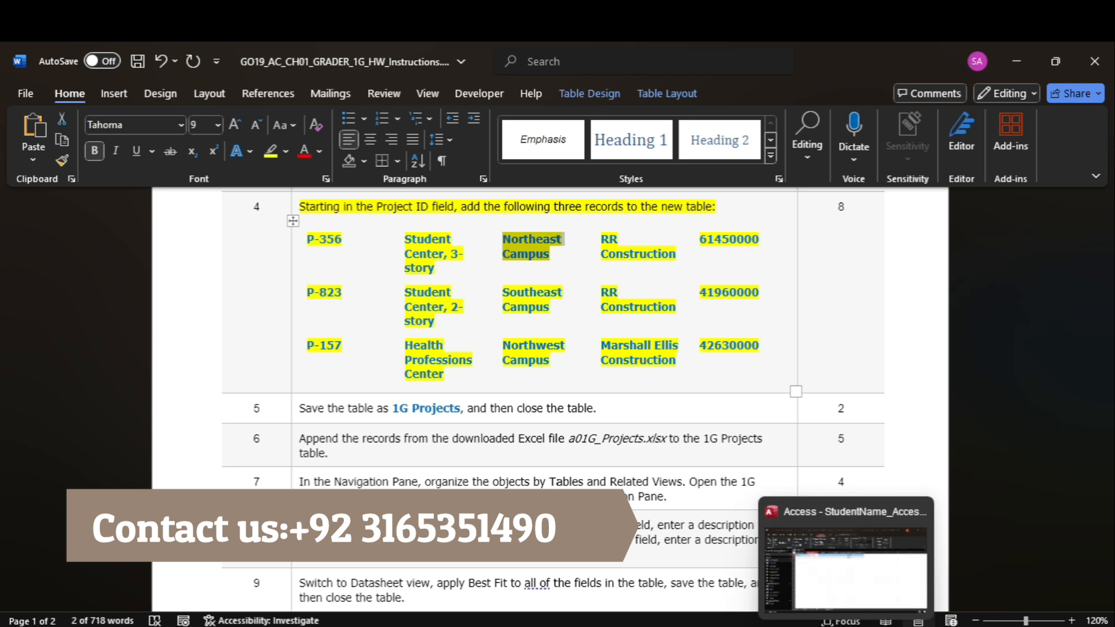
pyautogui.click(842, 568)
pyautogui.press('Tab')
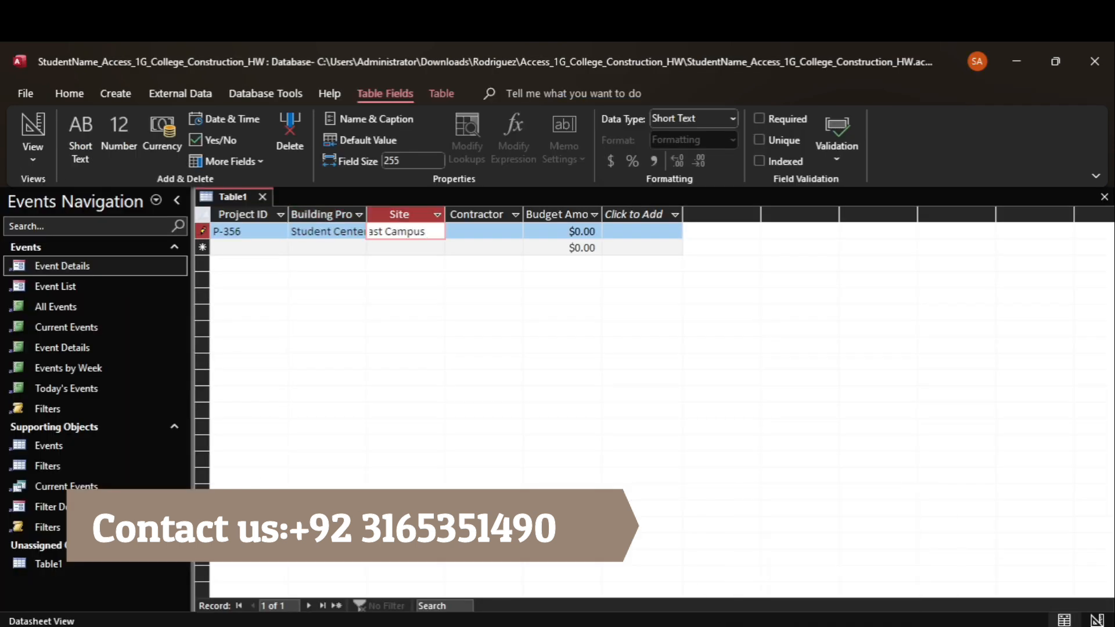
# - Copy RR Construction and 61450000 from Word into the Contractor and Budget Amount fields of record P-356 in Access
pyautogui.click(826, 570)
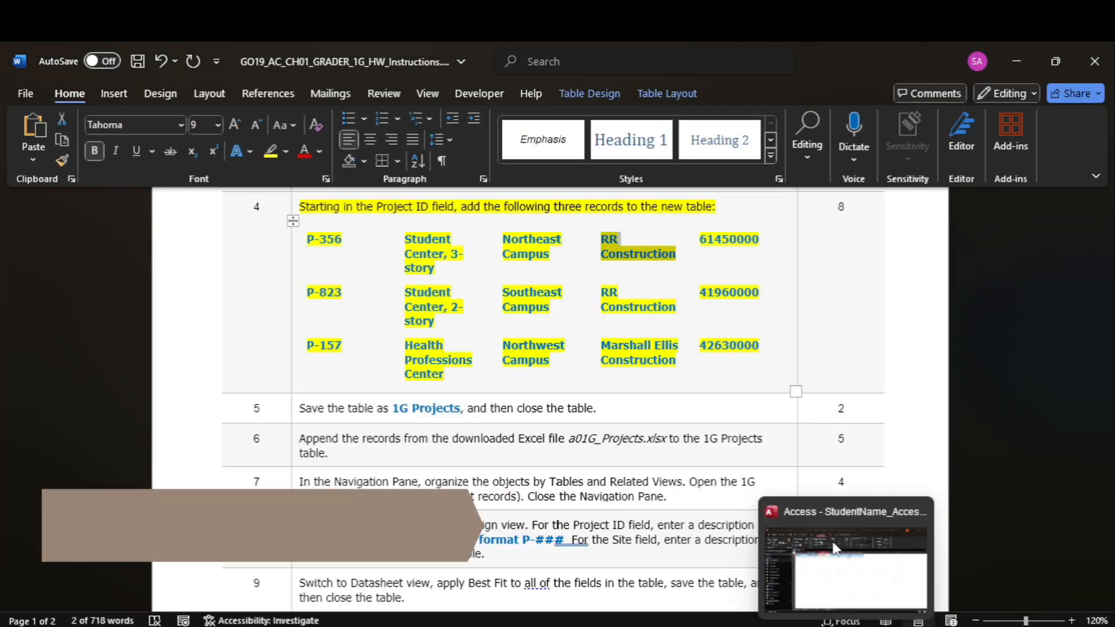
pyautogui.click(836, 569)
pyautogui.write('RR Construction')
pyautogui.click(810, 566)
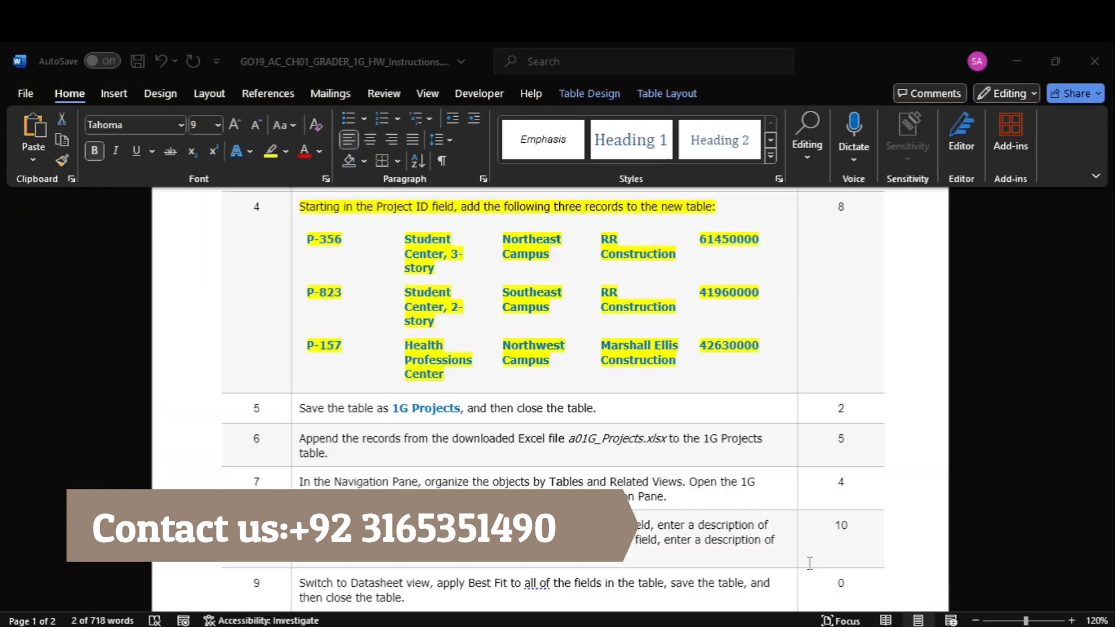
pyautogui.click(831, 558)
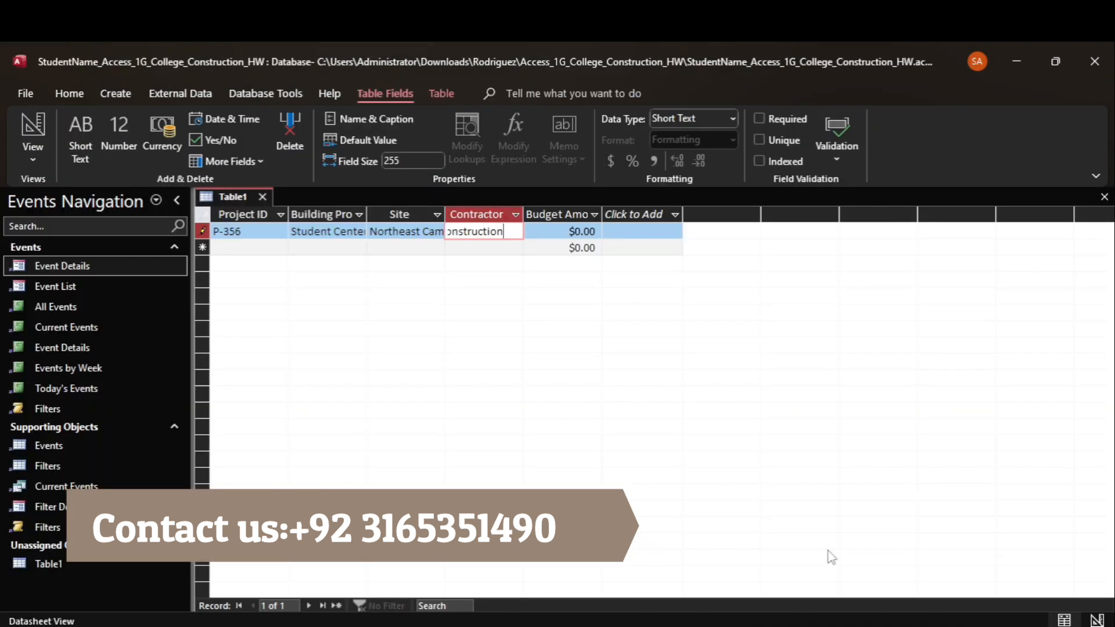
pyautogui.press('Tab')
pyautogui.write('61450000')
# - Start the second Access record with Project ID P-823 and Building Project Student Center, 2-story, copied from the Word instructions
pyautogui.click(812, 553)
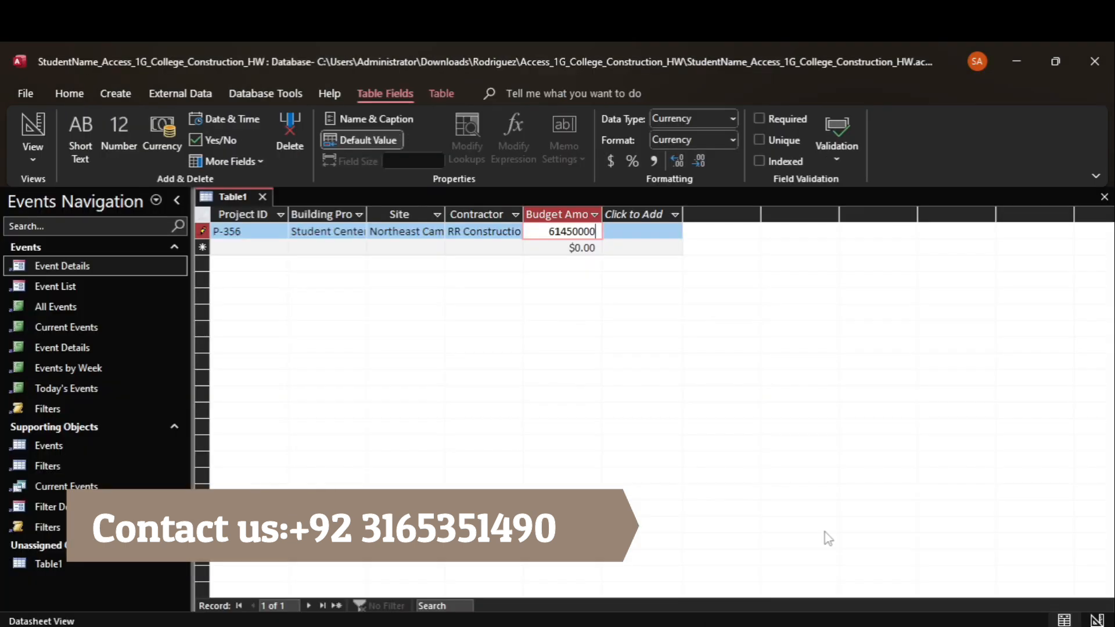
pyautogui.click(830, 557)
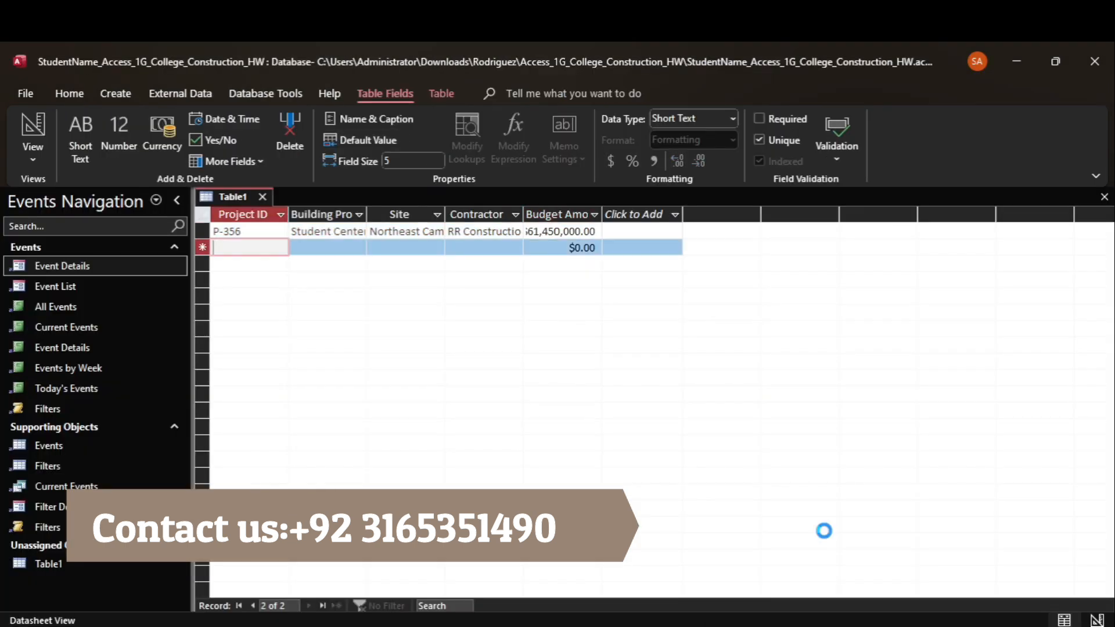
pyautogui.press('Tab')
pyautogui.write('P-823')
pyautogui.click(819, 566)
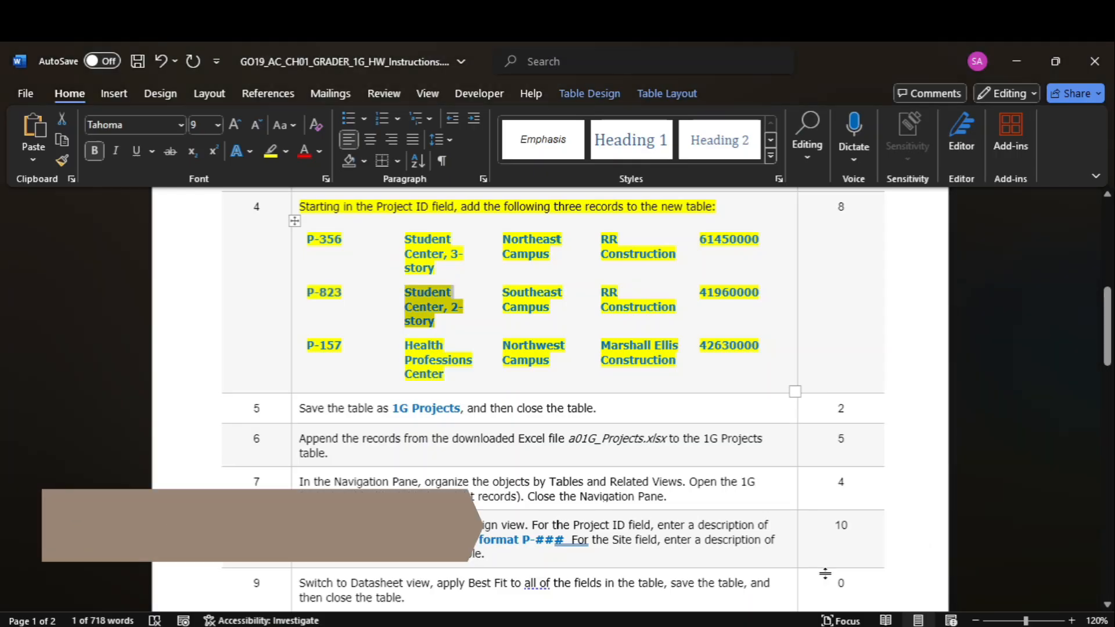
pyautogui.click(859, 563)
pyautogui.press('Tab')
pyautogui.write('Student Center, 2-story')
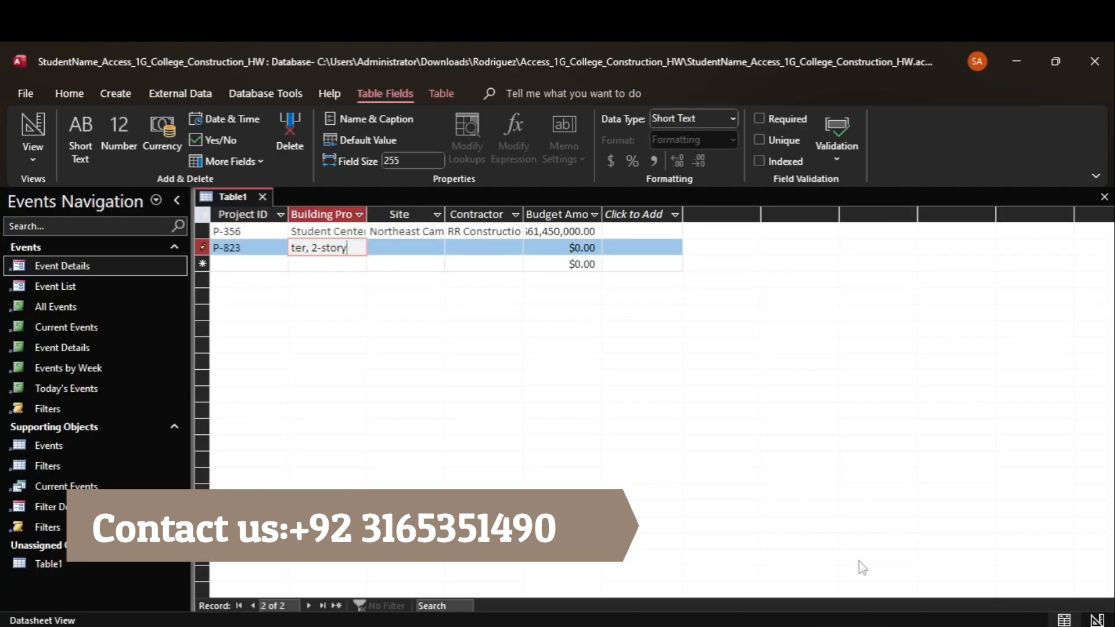
# - Complete record P-823 in Access with Site Southeast Campus, Contractor RR Construction and Budget Amount 41960000, copied from Word
pyautogui.click(814, 591)
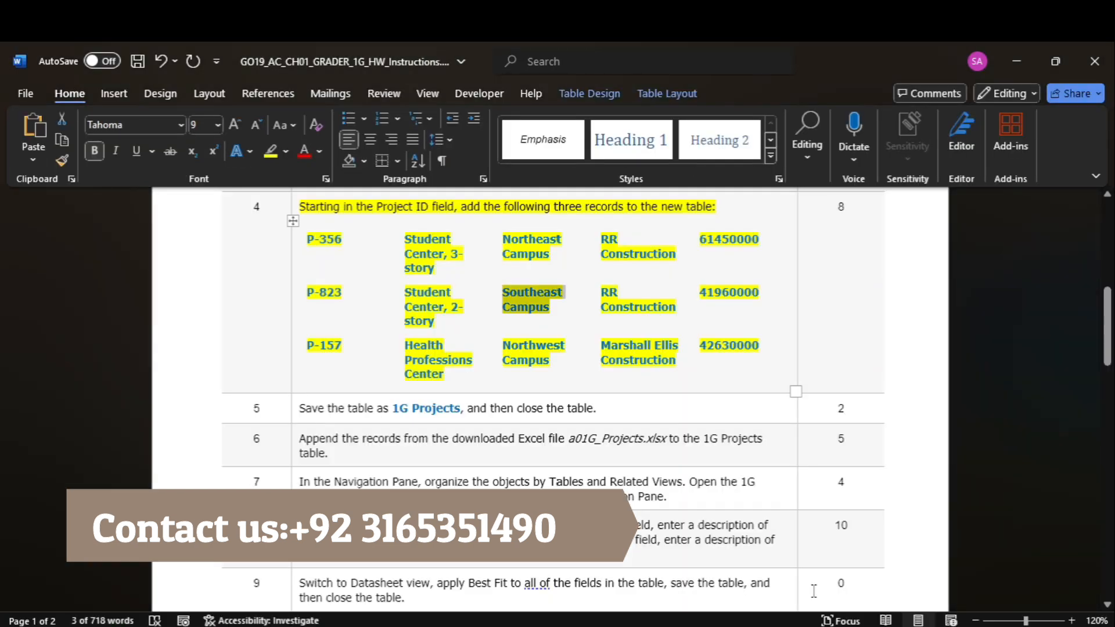
pyautogui.click(840, 578)
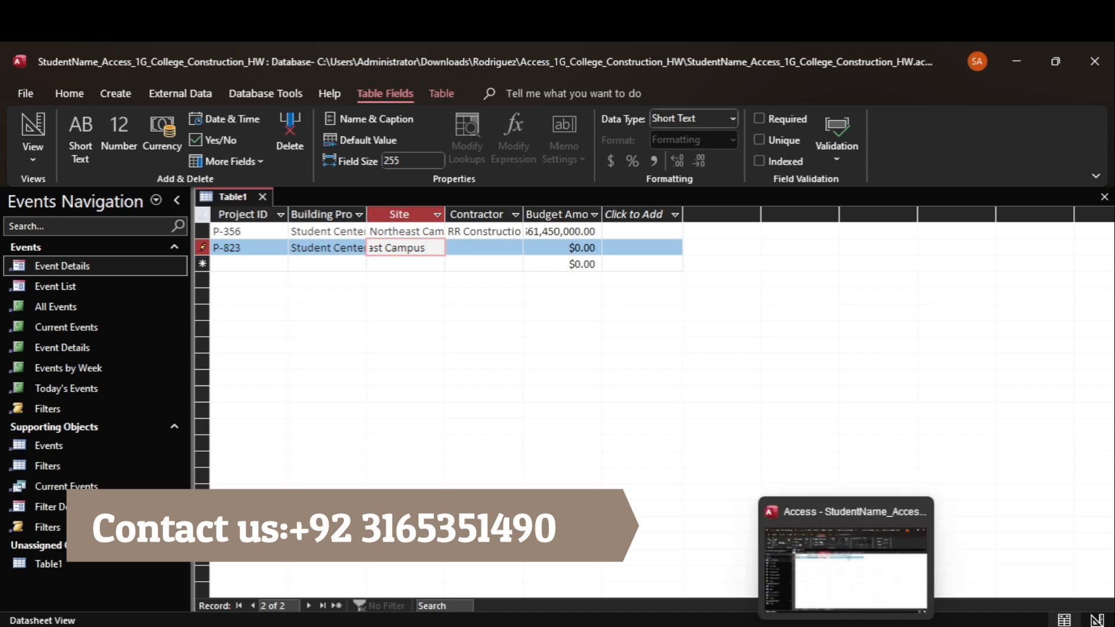
pyautogui.click(840, 626)
pyautogui.moveTo(835, 625)
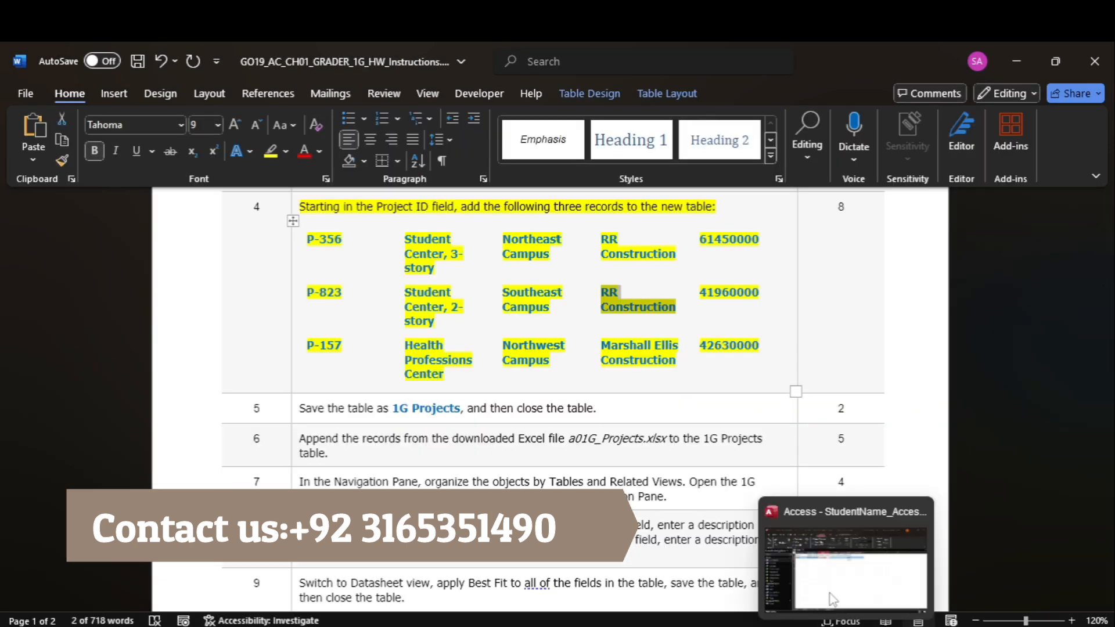
pyautogui.click(831, 563)
pyautogui.click(813, 626)
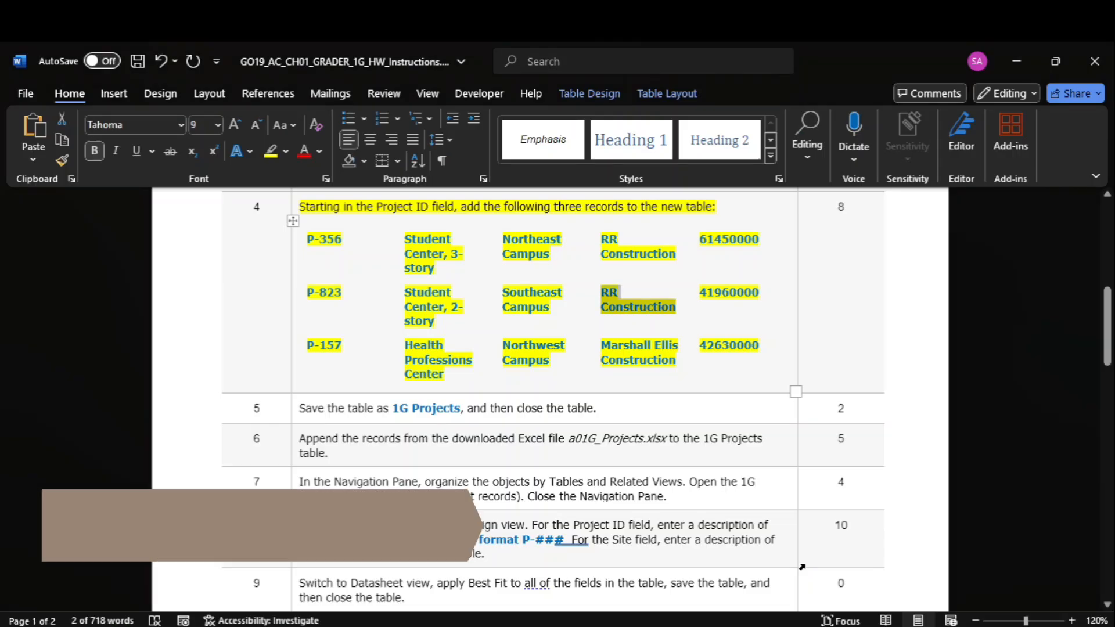
pyautogui.click(819, 530)
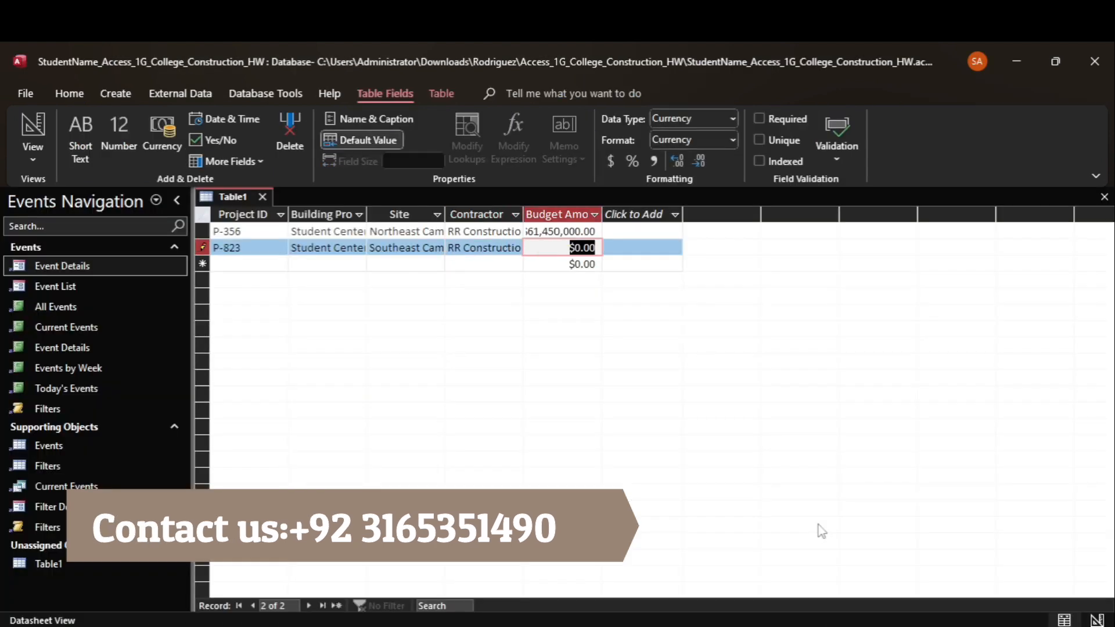
# - Start the third Access record with Project ID P-157 and Building Project Health Professions Center, copied from the Word instructions
pyautogui.click(812, 552)
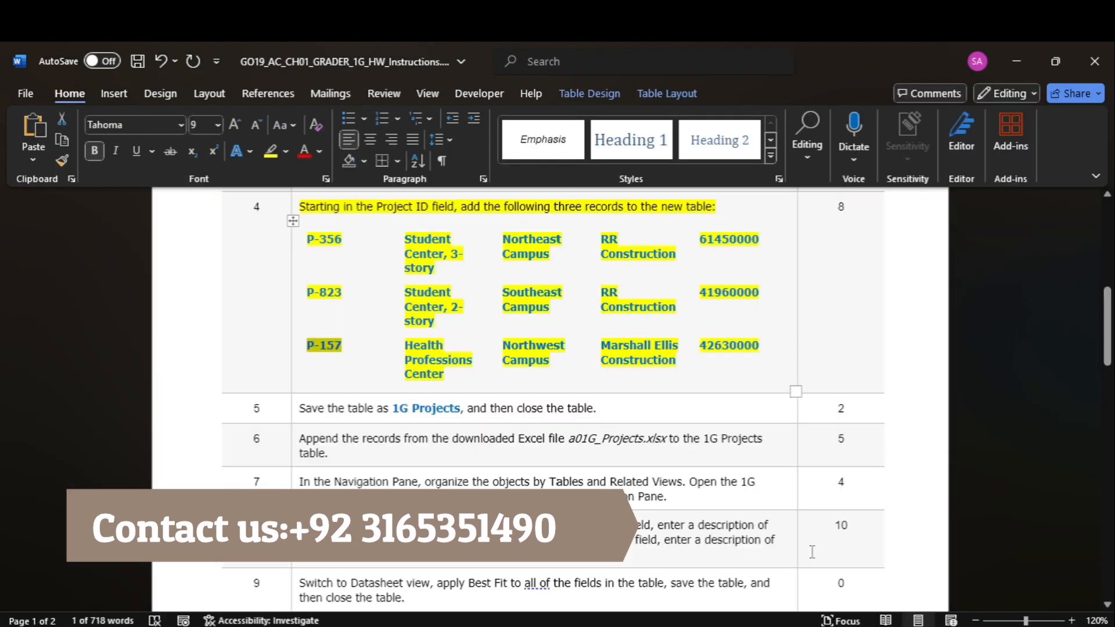
pyautogui.moveTo(830, 626)
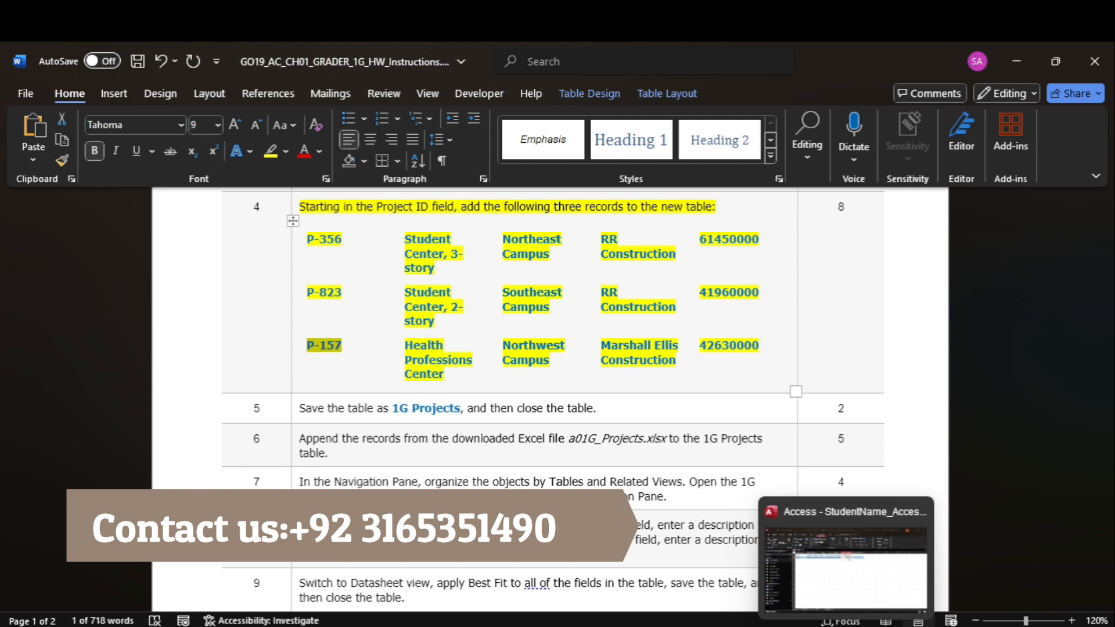
pyautogui.click(835, 567)
pyautogui.write('P-157')
pyautogui.click(817, 581)
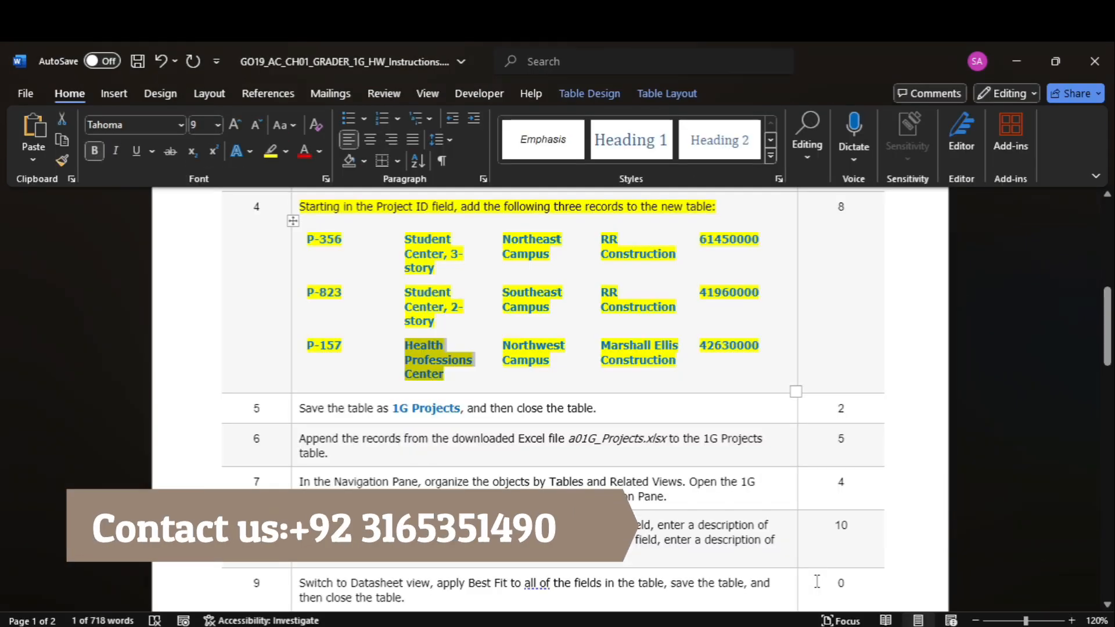
pyautogui.click(827, 525)
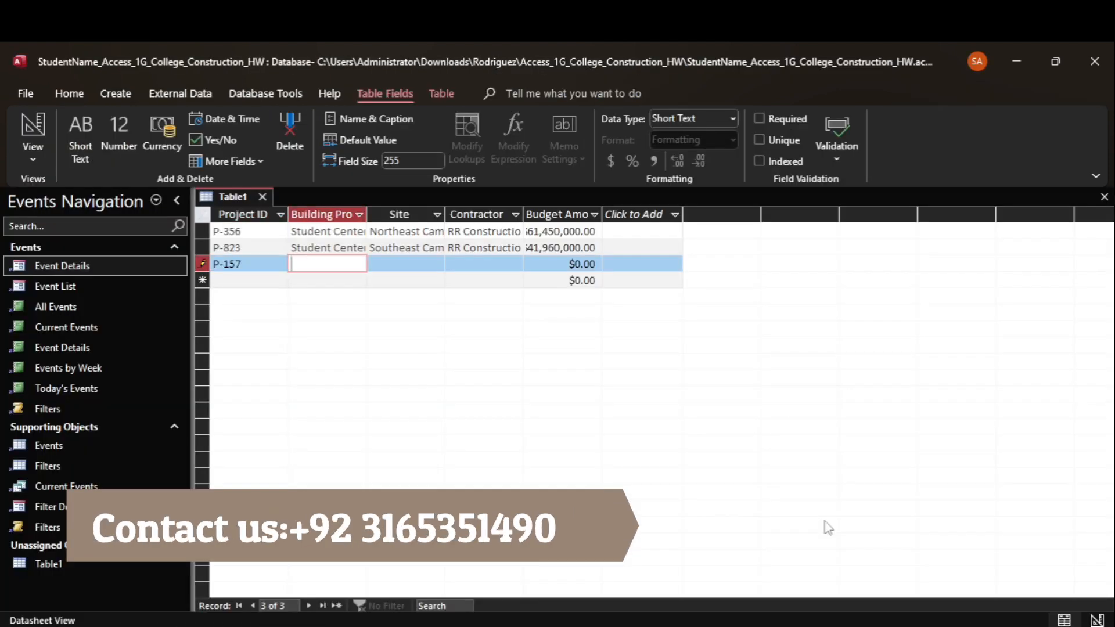
# - Enter Northwest Campus, copied from the Word instructions, as the Site of record P-157 in Access
pyautogui.click(813, 575)
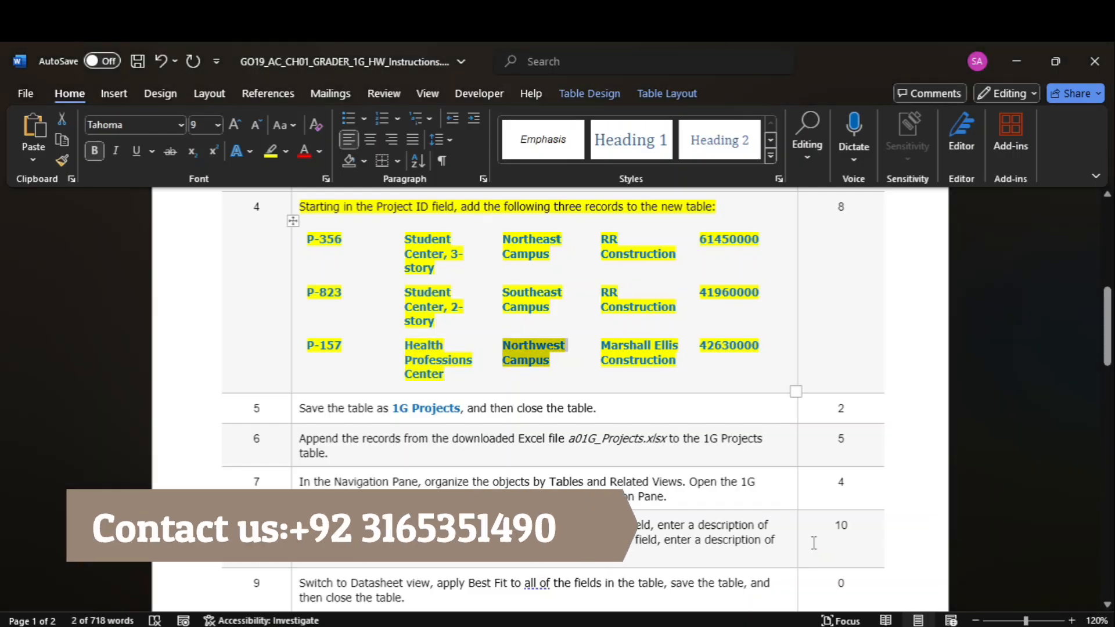
pyautogui.click(848, 543)
pyautogui.press('Tab')
pyautogui.write('Northwest Campus')
# - Complete record P-157 in Access with Contractor Marshall Ellis Construction and Budget Amount 42630000, copied from Word
pyautogui.click(813, 530)
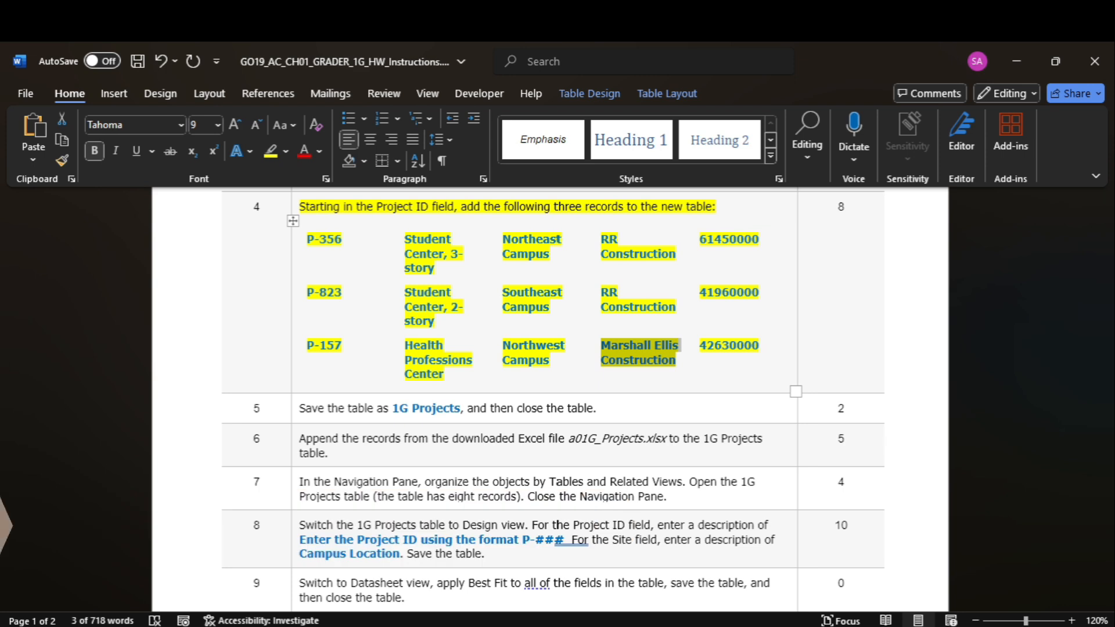
pyautogui.click(838, 576)
pyautogui.write('Marshall Ellis Construction')
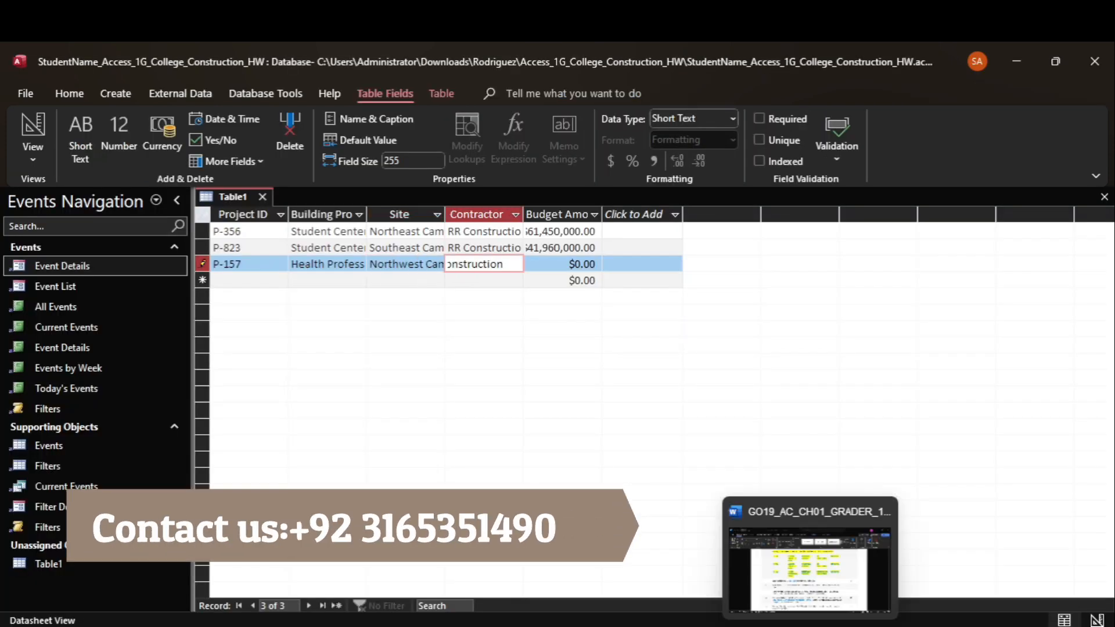
pyautogui.click(811, 584)
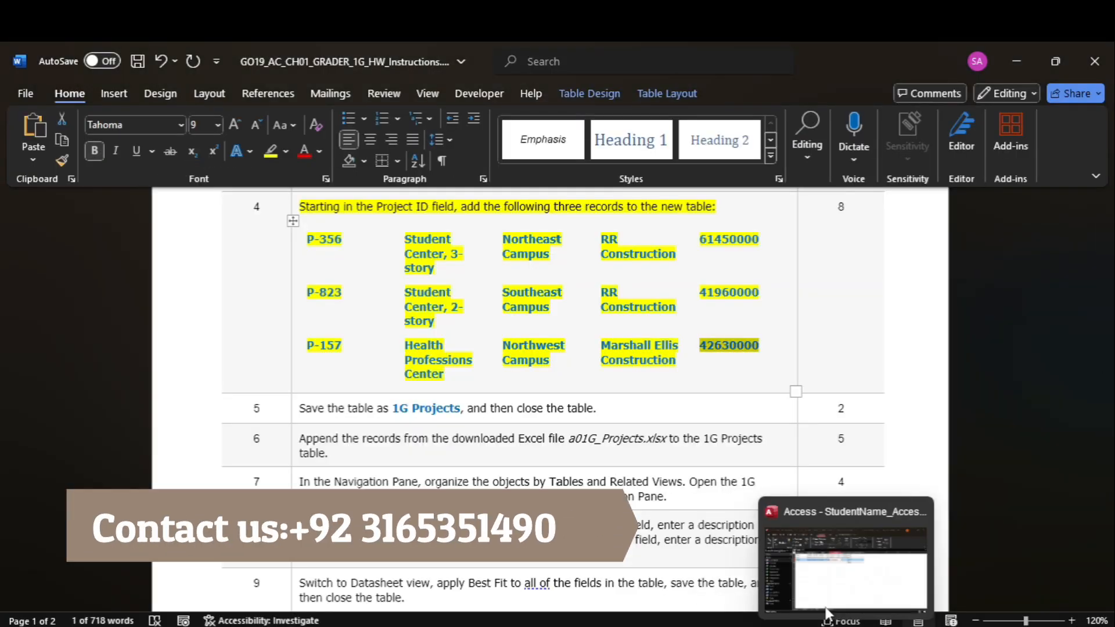
pyautogui.click(816, 542)
pyautogui.write('42630000')
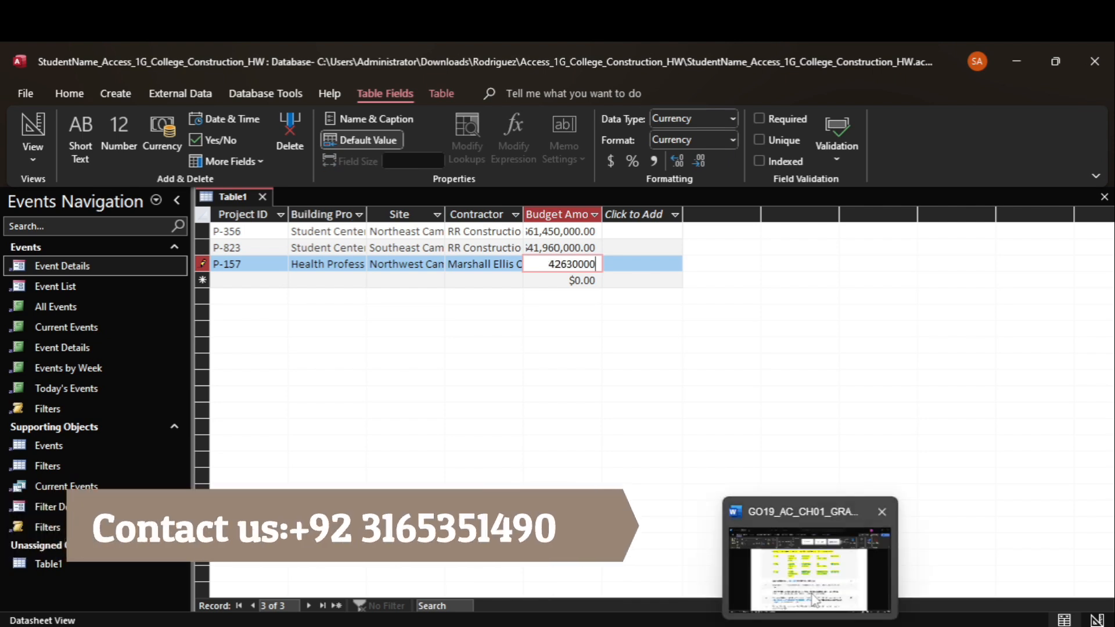
# - In the Word instructions, highlight step 5 in yellow and copy the table name 1G Projects
pyautogui.click(810, 575)
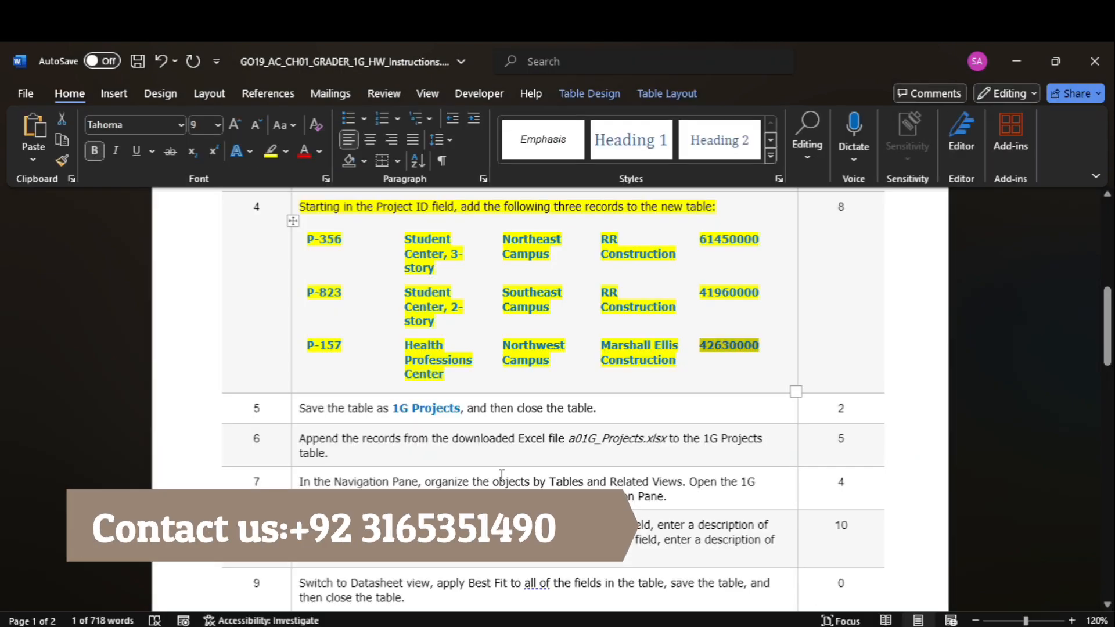
pyautogui.click(296, 414)
pyautogui.click(271, 151)
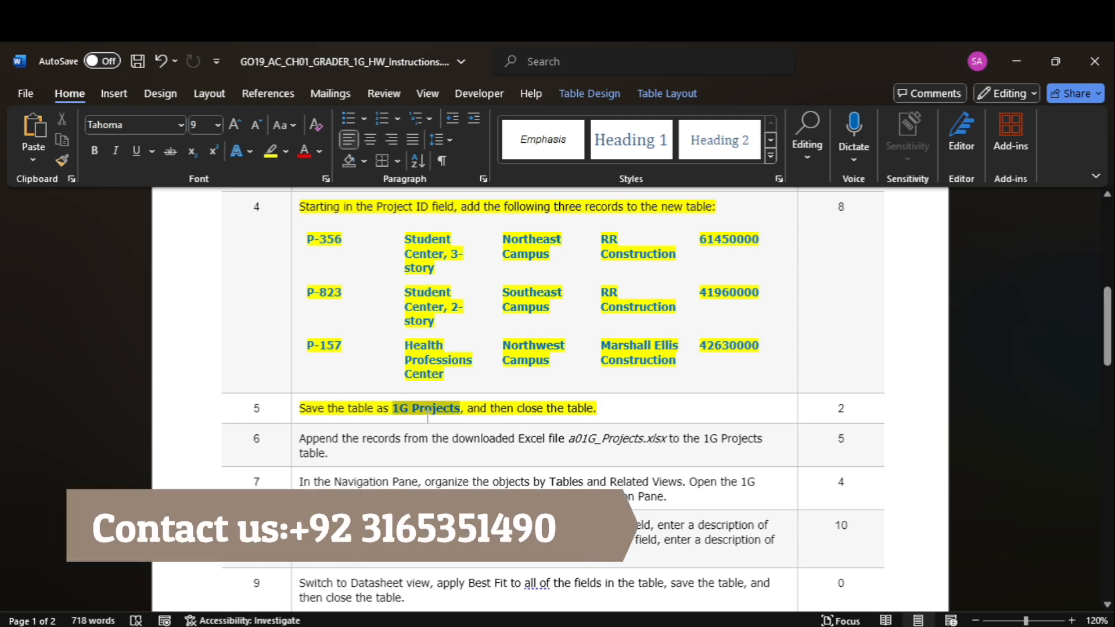
pyautogui.moveTo(435, 413); pyautogui.dragTo(435, 413)
pyautogui.hotkey('ctrl', 'c')
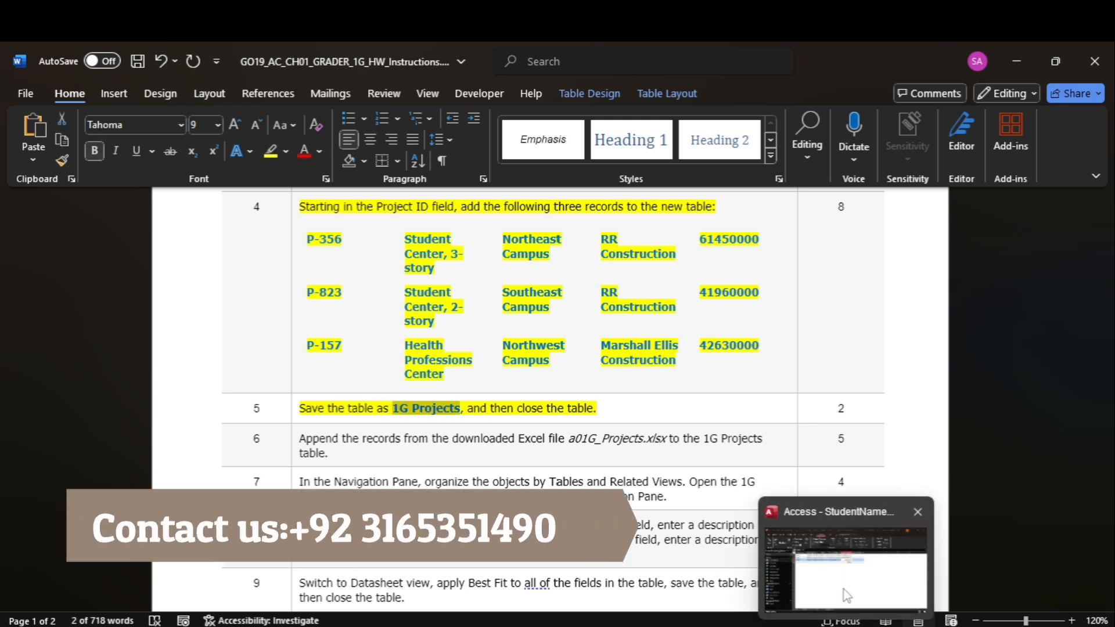
# - Save the new Access table under the copied name 1G Projects
pyautogui.click(847, 567)
pyautogui.rightClick(244, 203)
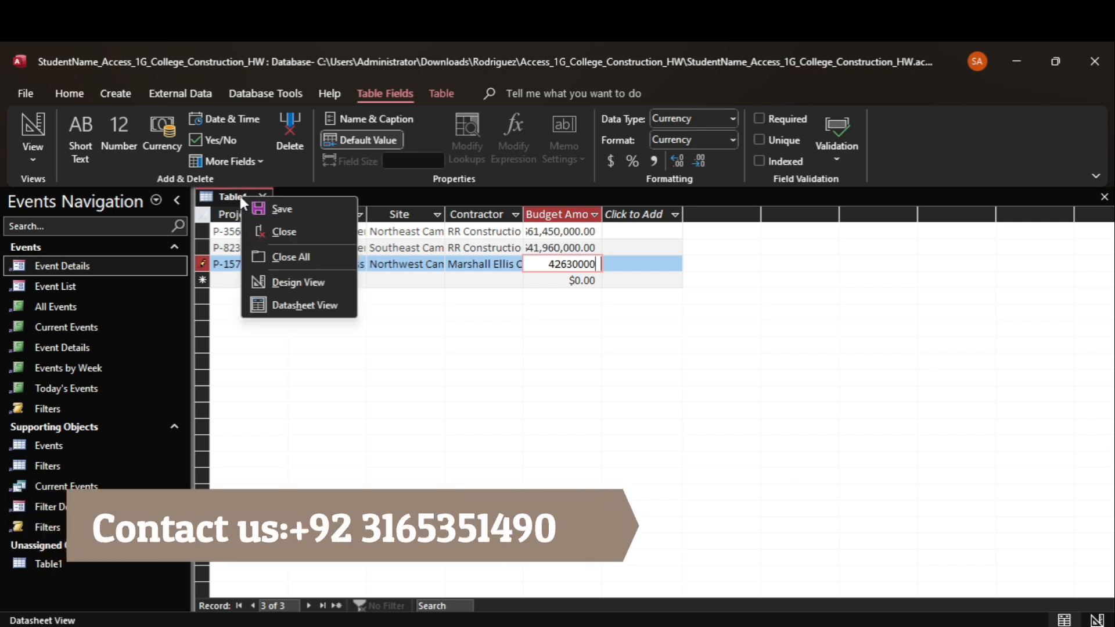
pyautogui.click(302, 210)
pyautogui.hotkey('ctrl', 'v')
pyautogui.click(549, 285)
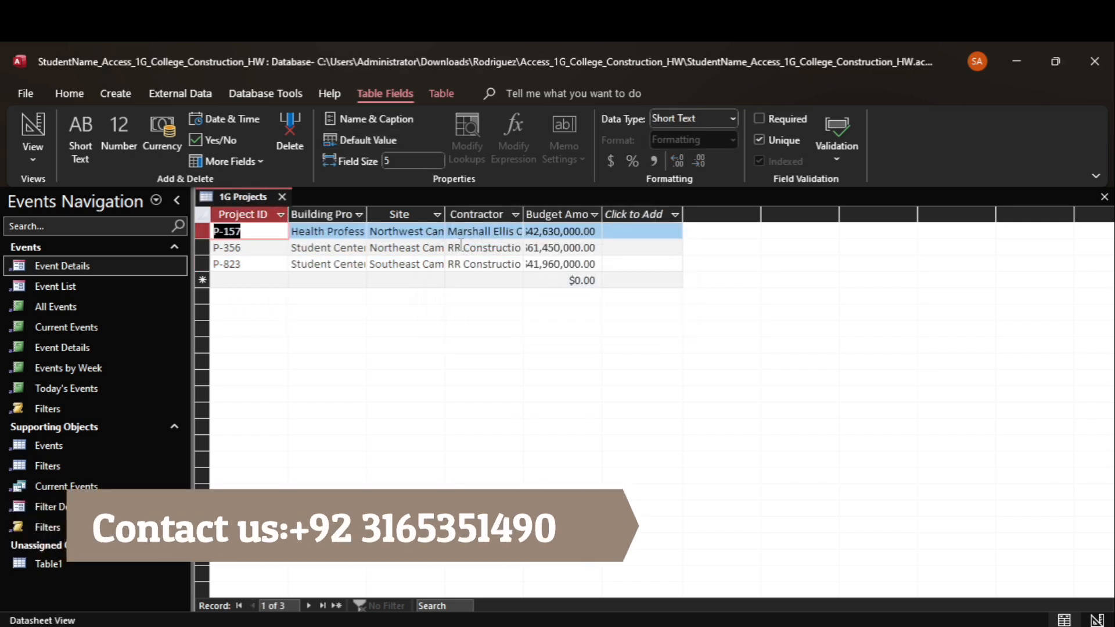
# - Highlight step 6, about appending the a01G_Projects.xlsx records, in yellow in the Word instructions
pyautogui.click(809, 560)
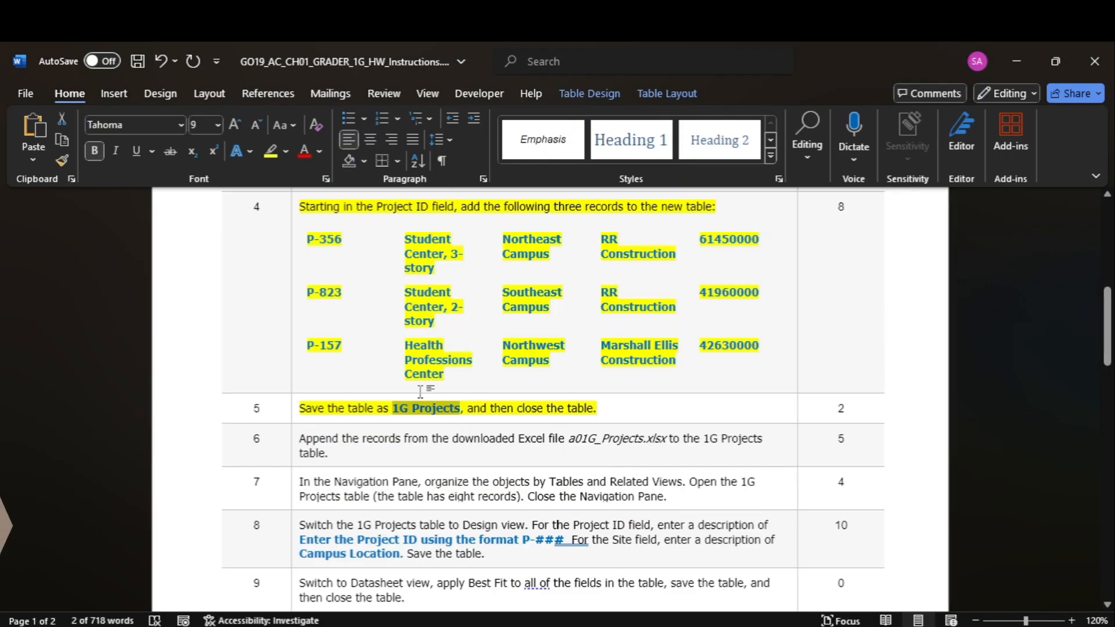
pyautogui.click(291, 454)
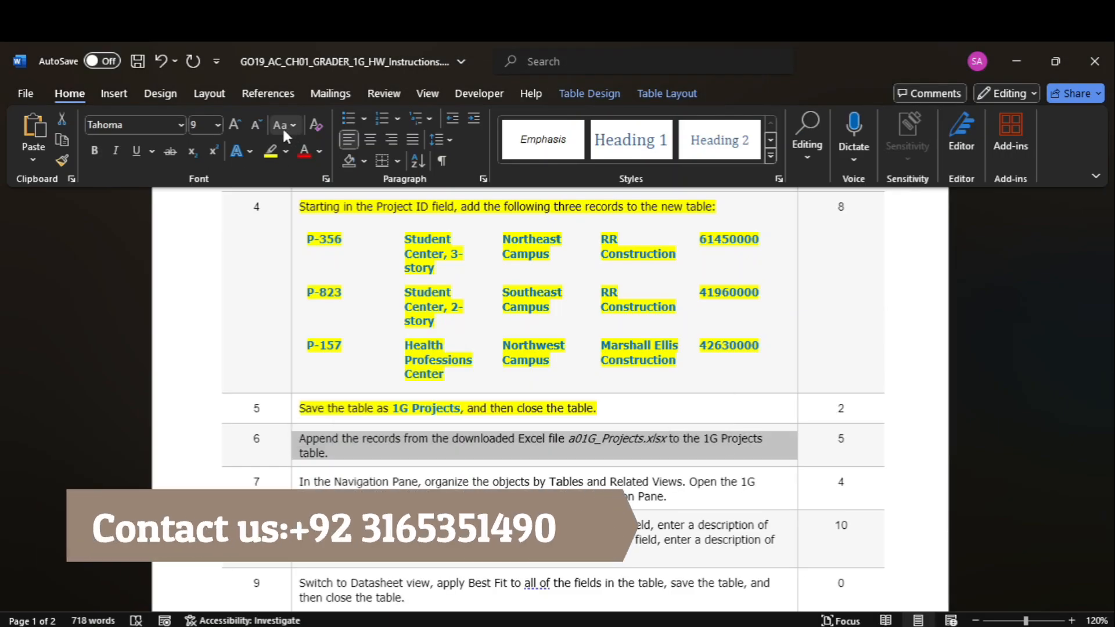
pyautogui.click(271, 151)
# - Return to Access and close the 1G Projects table
pyautogui.moveTo(781, 576)
pyautogui.click(843, 556)
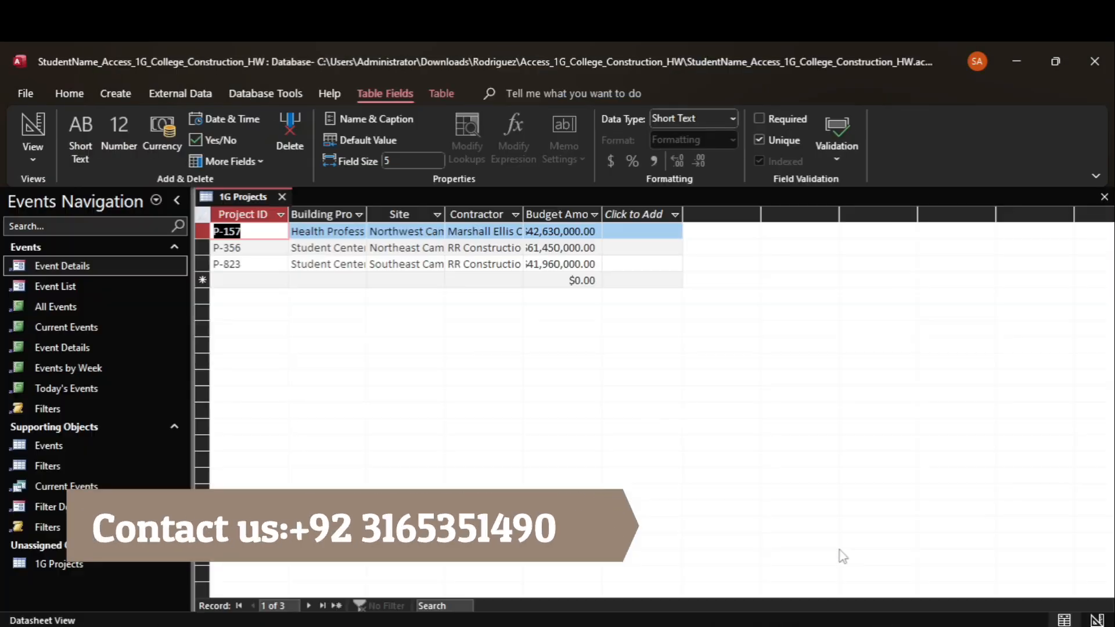
pyautogui.click(282, 197)
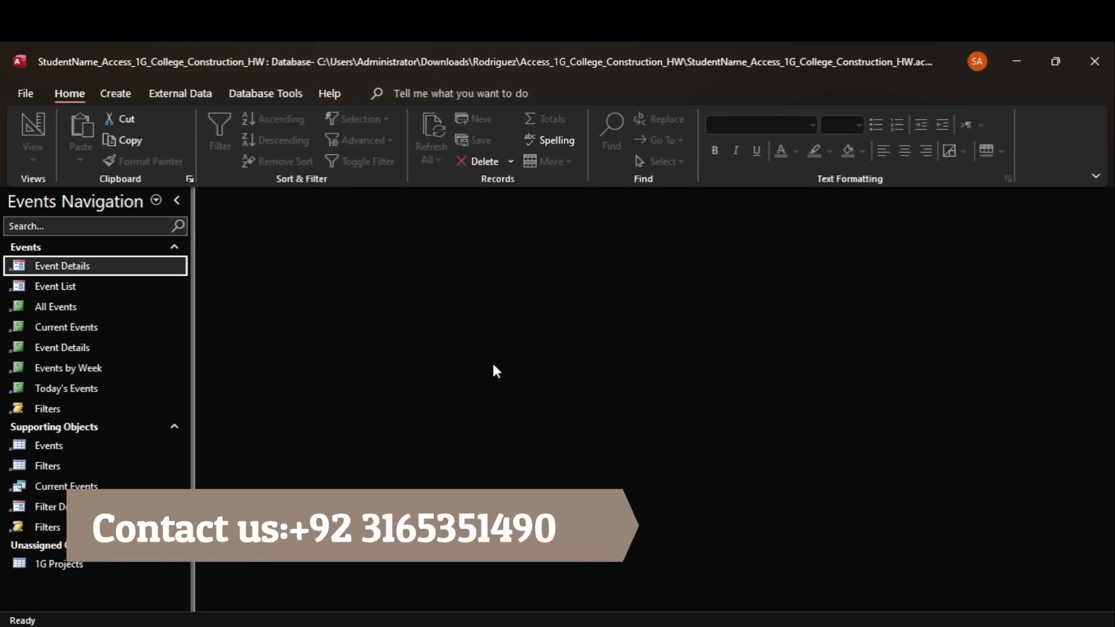
# - Recheck step 6 in Word and start an external data import from an Excel file in Access
pyautogui.moveTo(781, 584)
pyautogui.click(809, 569)
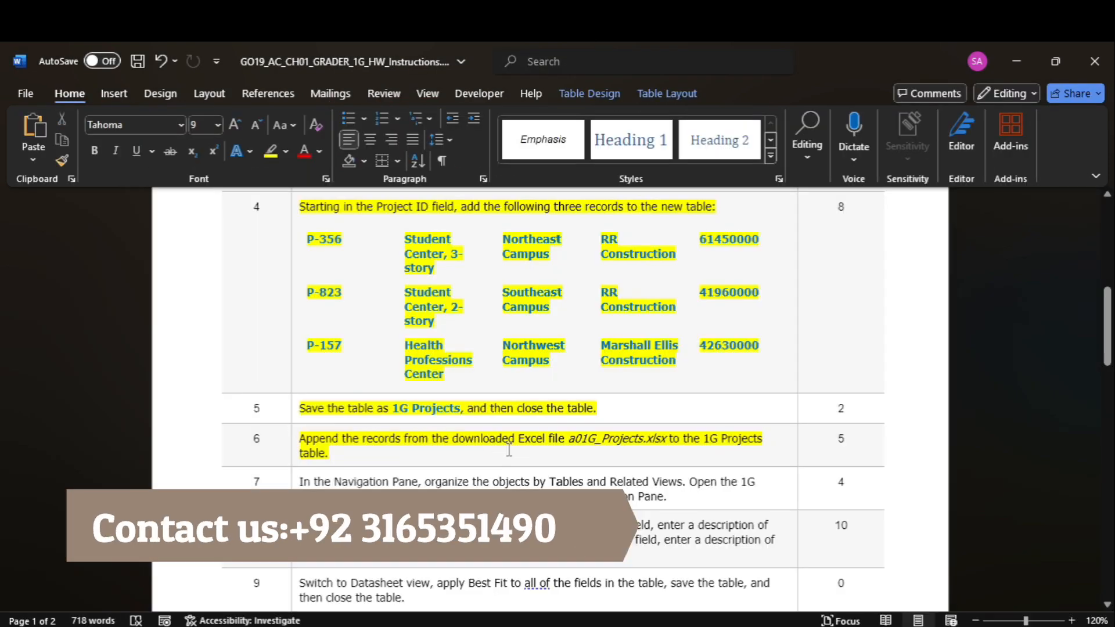
pyautogui.moveTo(1107, 325); pyautogui.dragTo(1107, 345)
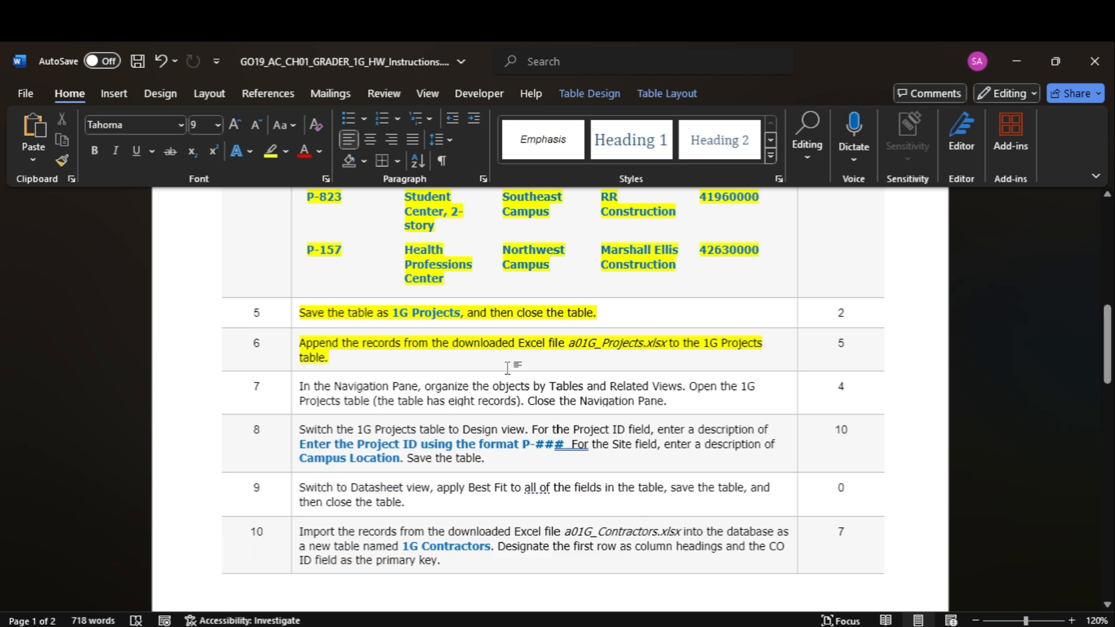
pyautogui.moveTo(810, 625)
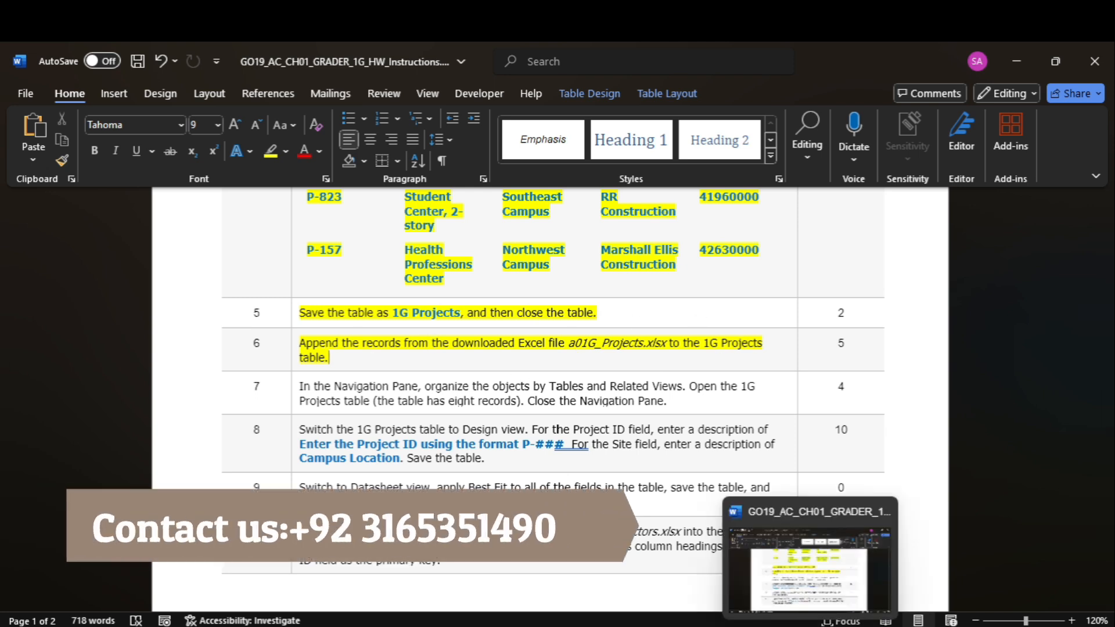
pyautogui.click(839, 549)
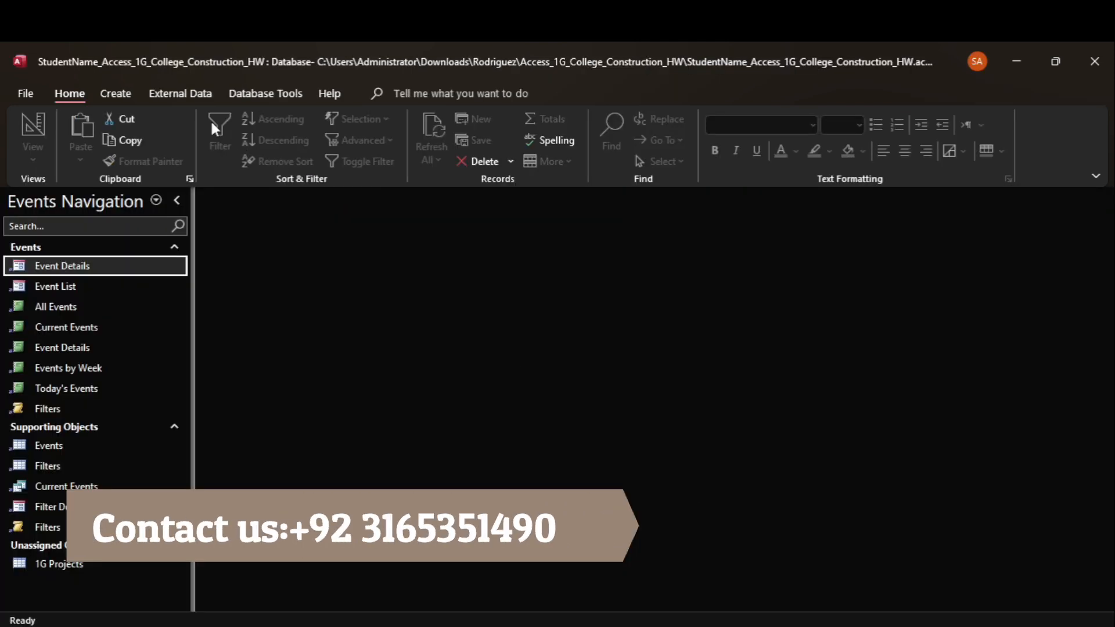
pyautogui.click(180, 94)
pyautogui.click(44, 157)
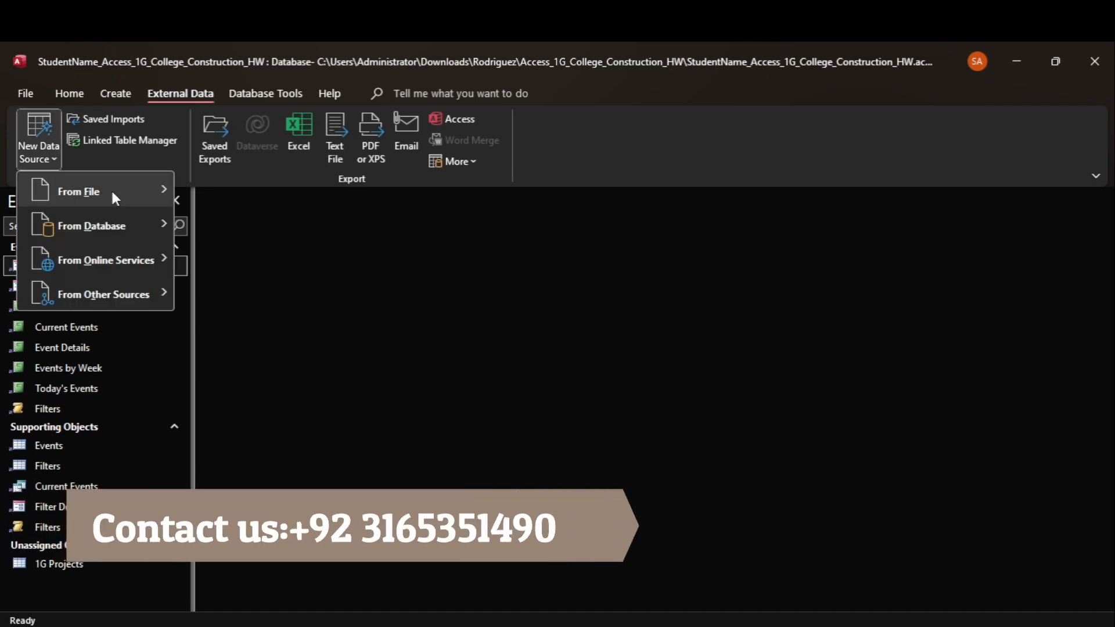
pyautogui.moveTo(116, 197)
pyautogui.click(200, 190)
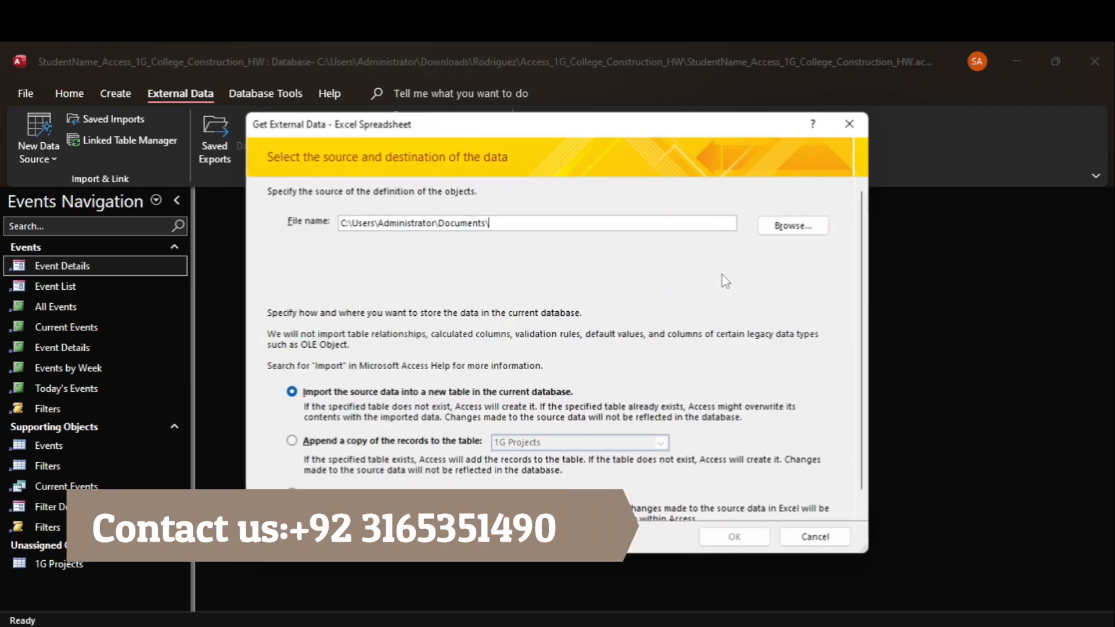
# - Choose a01G_Projects.xlsx as the import source, using the Access_1G_College_Construction_HW folder path copied from File Explorer
pyautogui.click(791, 226)
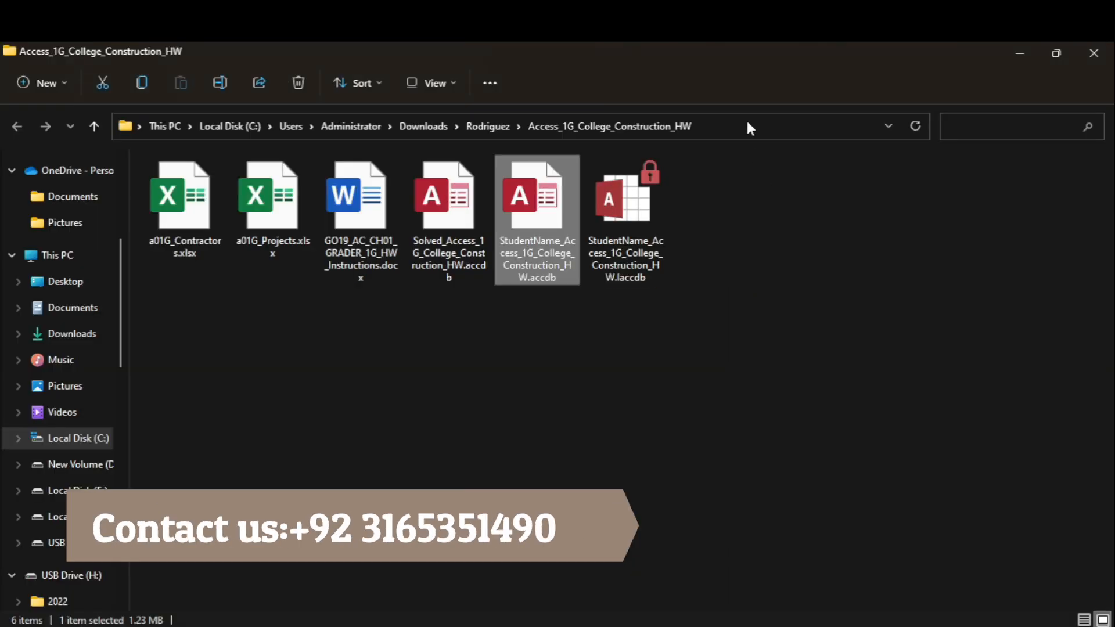
pyautogui.click(748, 126)
pyautogui.hotkey('ctrl', 'c')
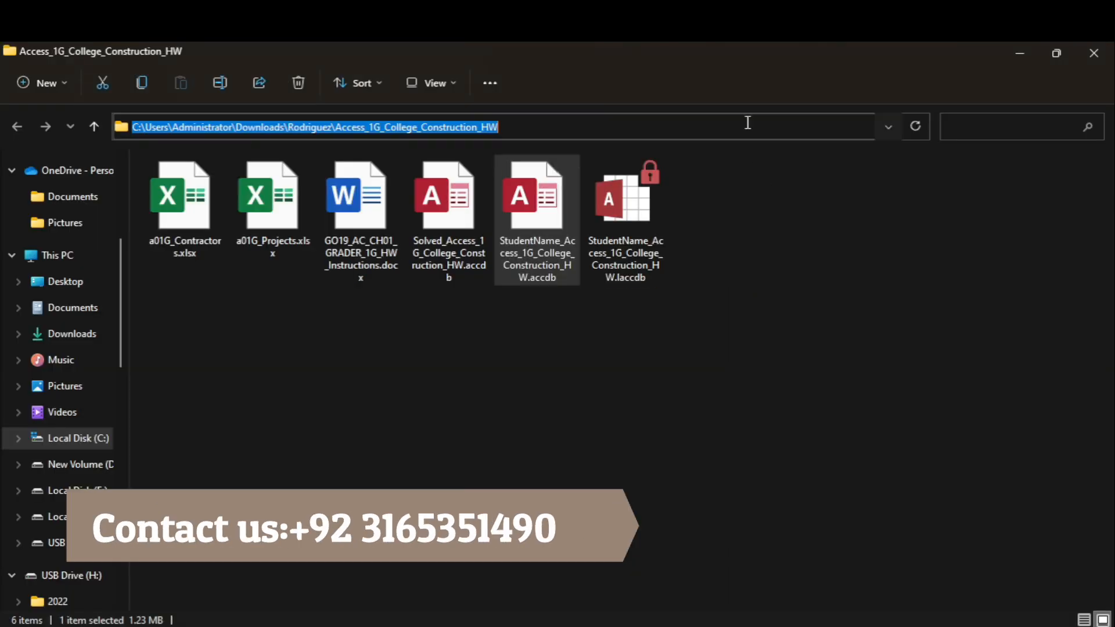
pyautogui.click(849, 584)
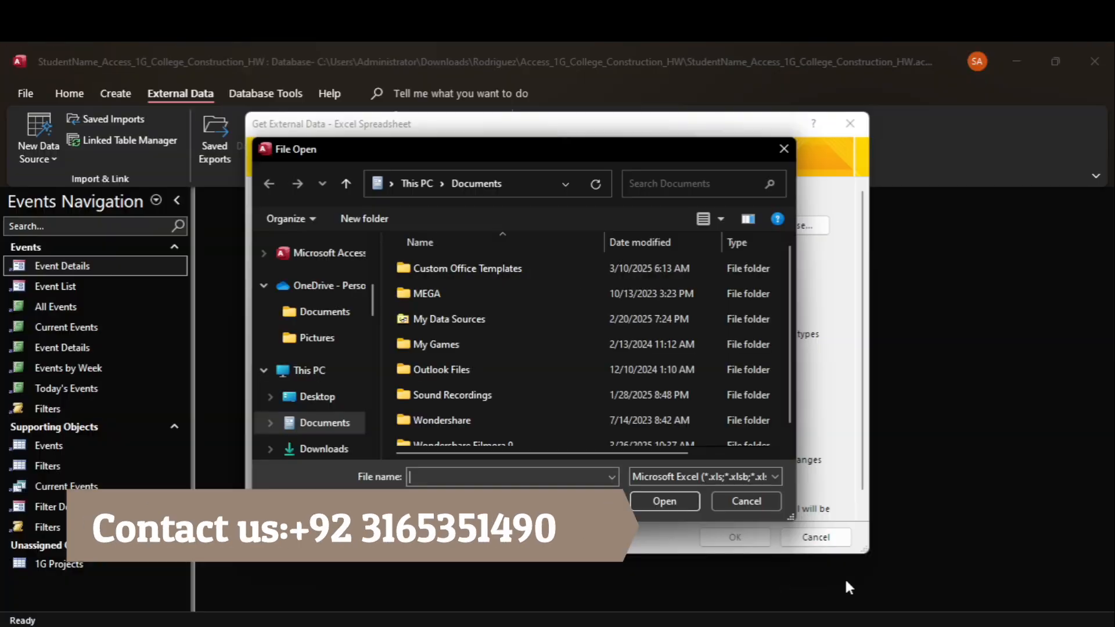
pyautogui.click(534, 192)
pyautogui.hotkey('ctrl', 'v')
pyautogui.press('Return')
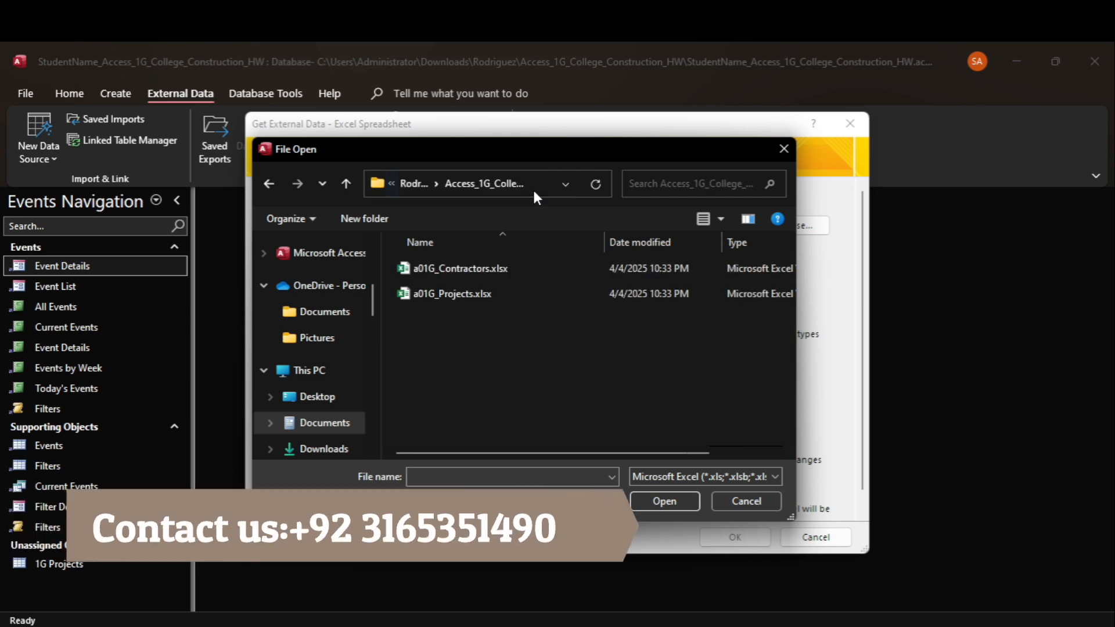
pyautogui.moveTo(819, 604)
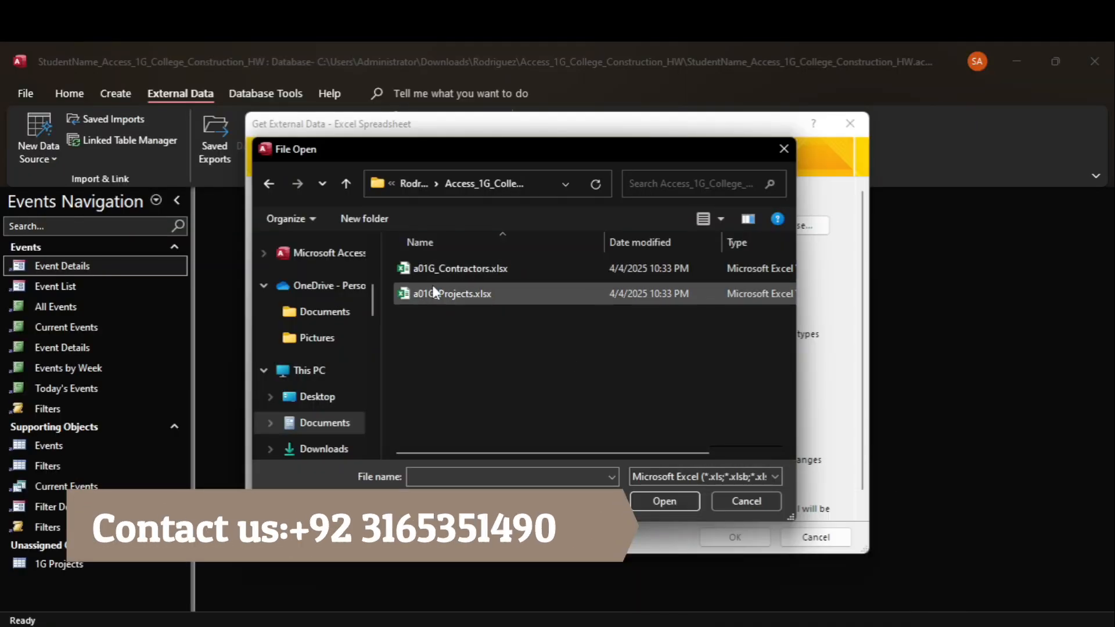
pyautogui.click(441, 294)
pyautogui.click(665, 502)
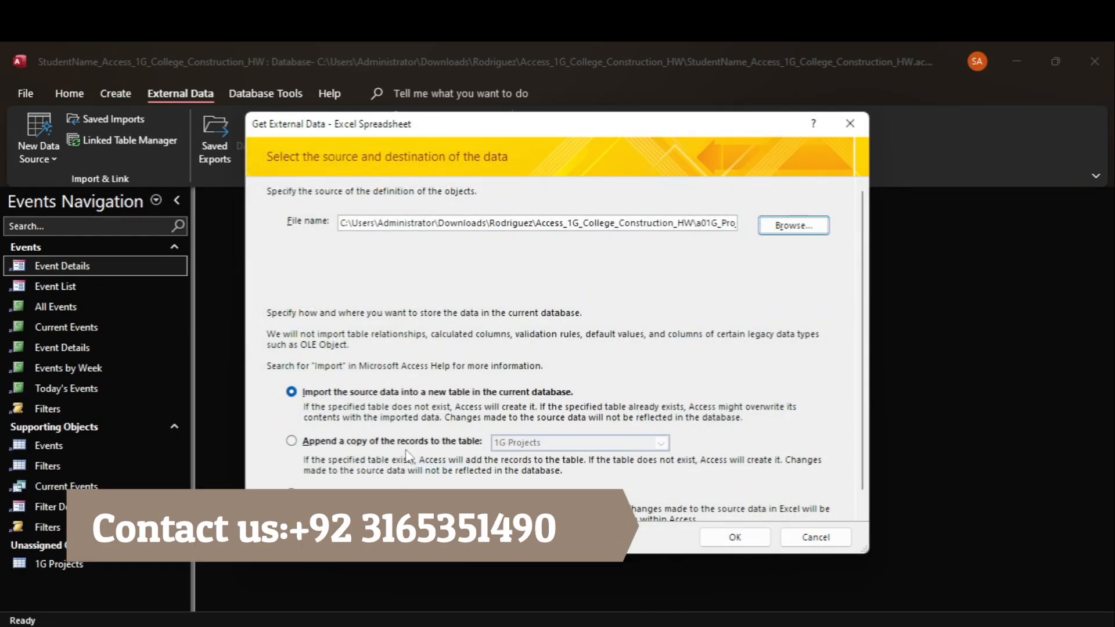
# - Append the spreadsheet records to the 1G Projects table and finish the import without saving the import steps
pyautogui.click(372, 449)
pyautogui.click(735, 537)
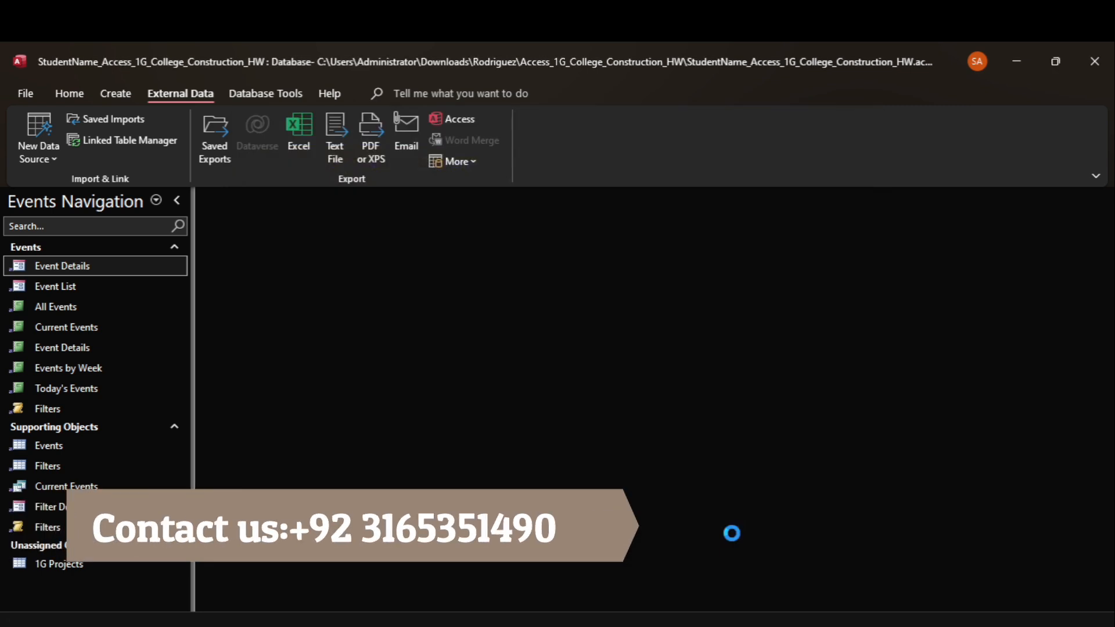
pyautogui.click(727, 505)
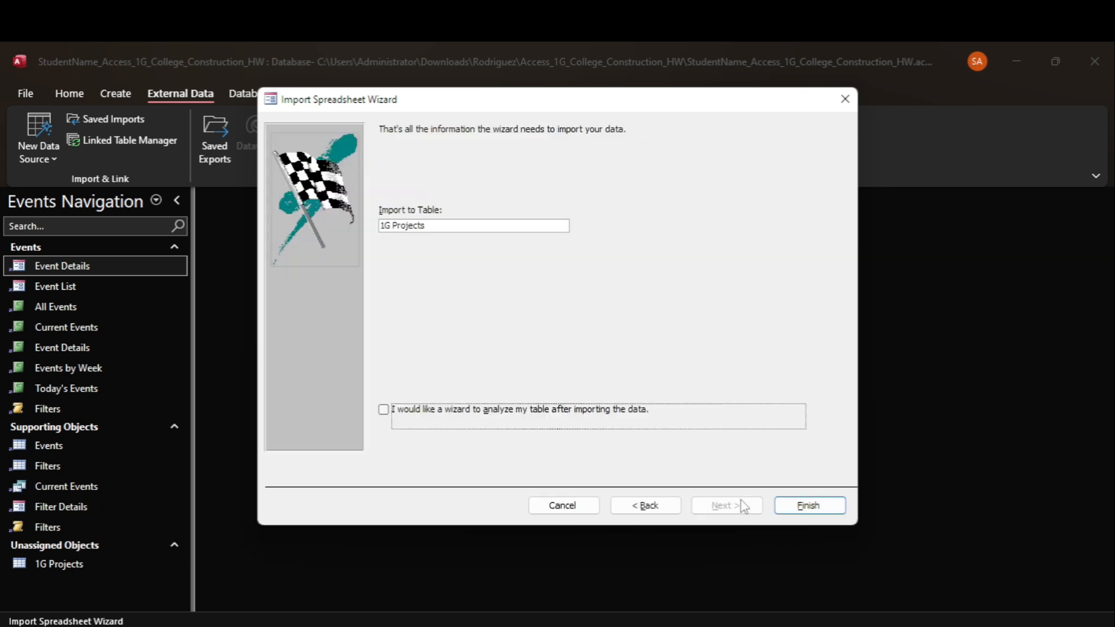
pyautogui.click(805, 505)
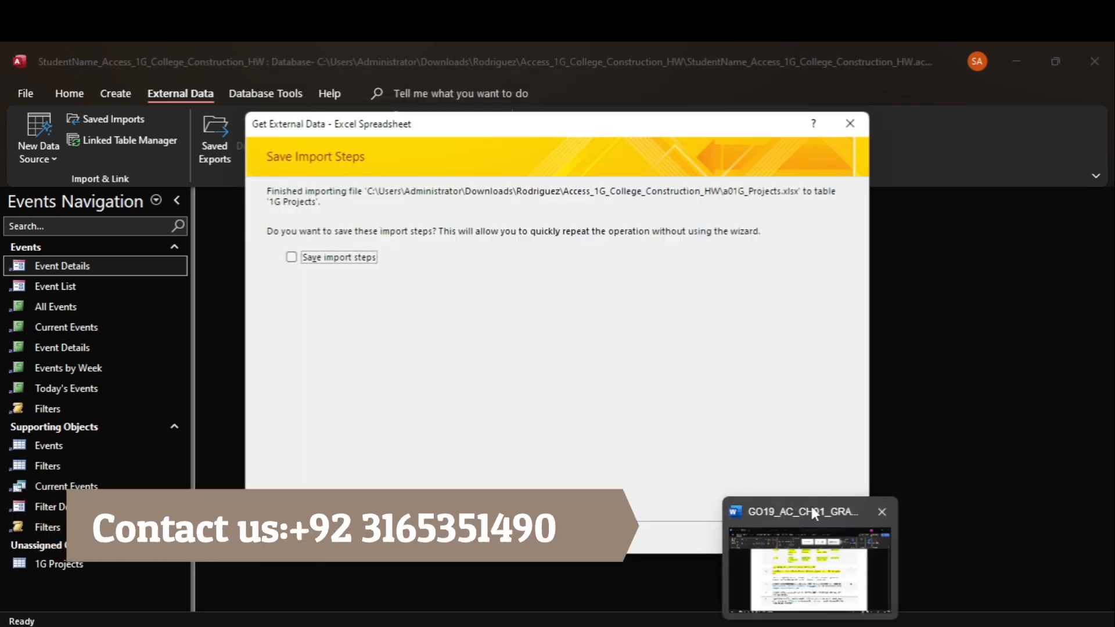
pyautogui.click(816, 537)
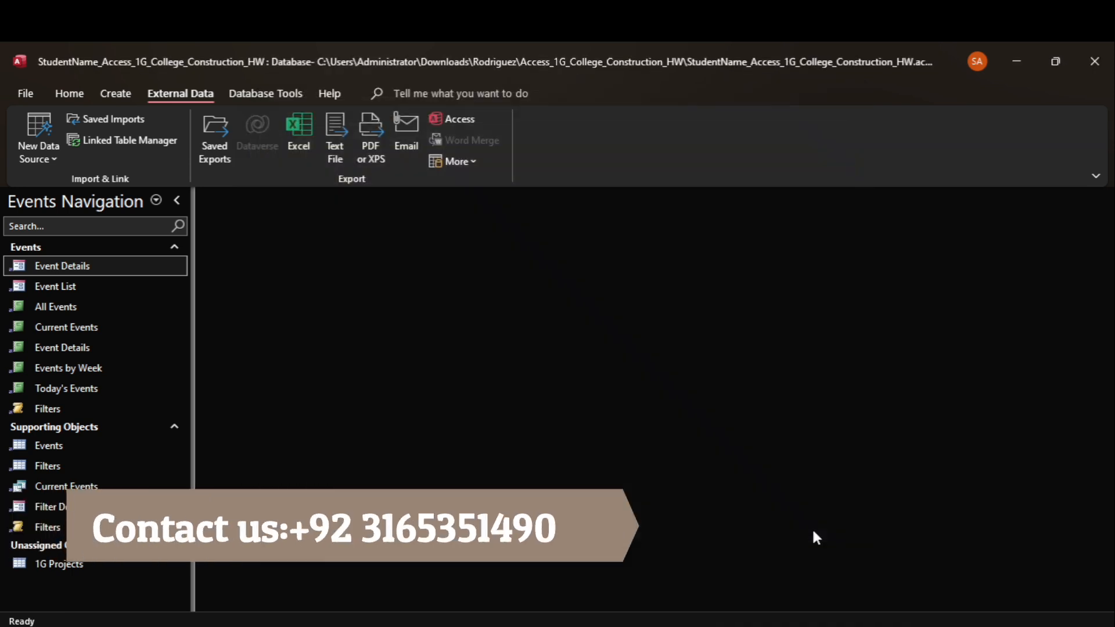
# - Highlight step 7, about organizing the Navigation Pane, in yellow in the Word instructions
pyautogui.click(797, 561)
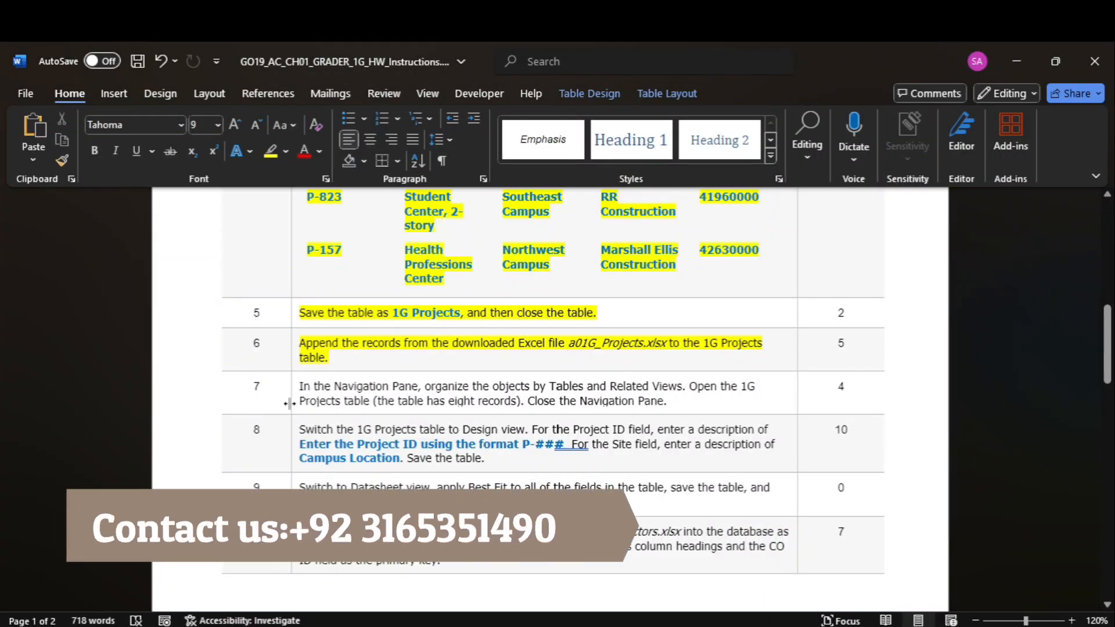
pyautogui.click(294, 404)
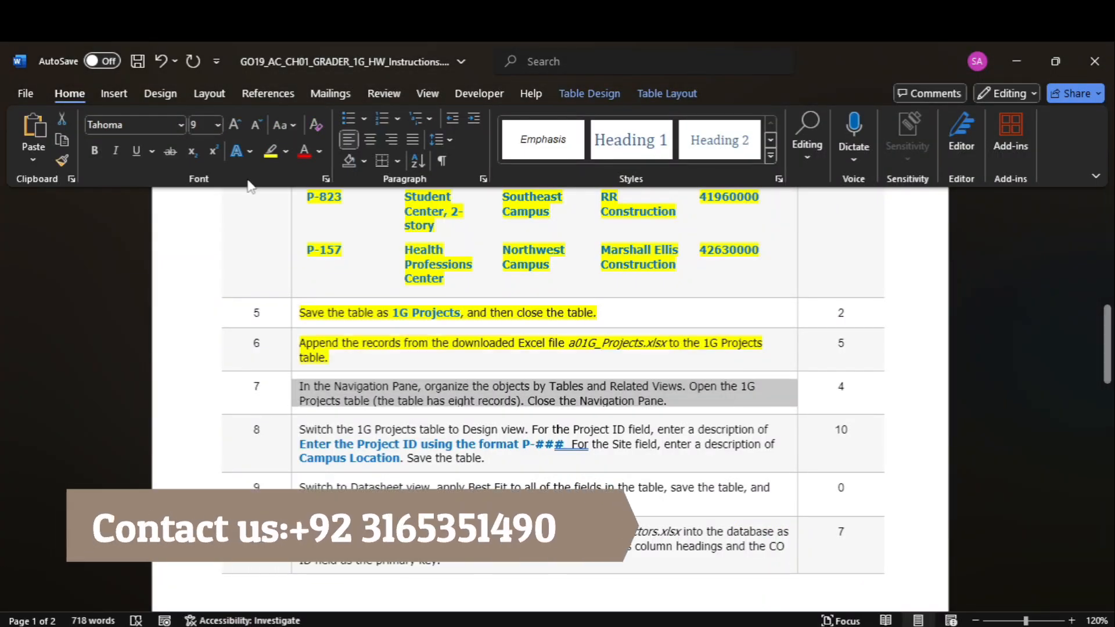
pyautogui.click(271, 153)
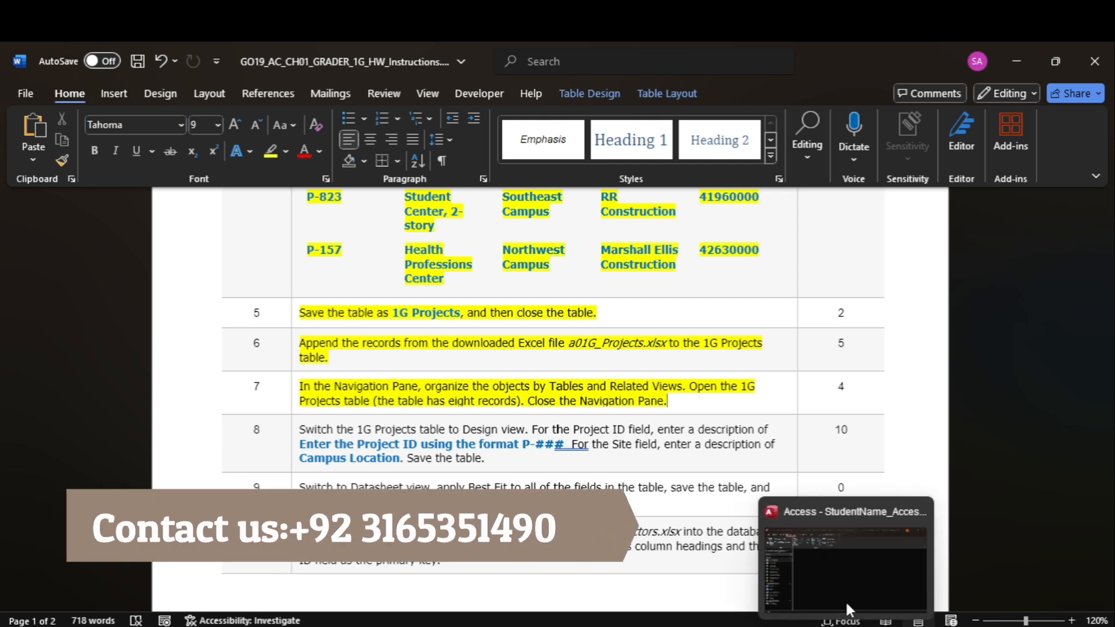
# - Organize the Navigation Pane objects in Access by Tables and Related Views
pyautogui.click(845, 601)
pyautogui.click(155, 201)
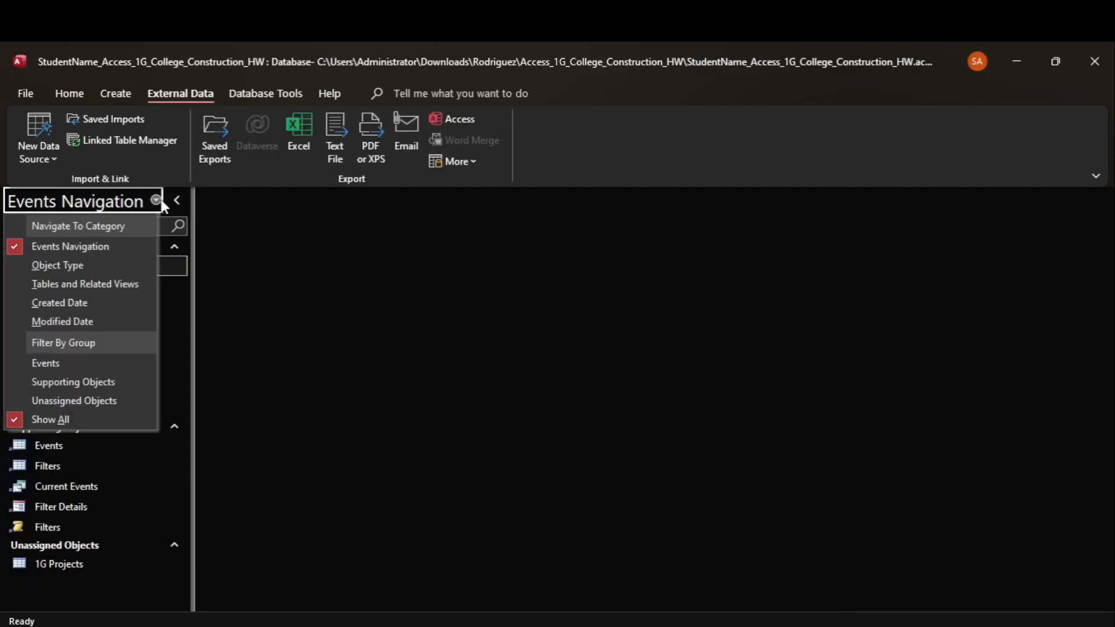
pyautogui.click(114, 284)
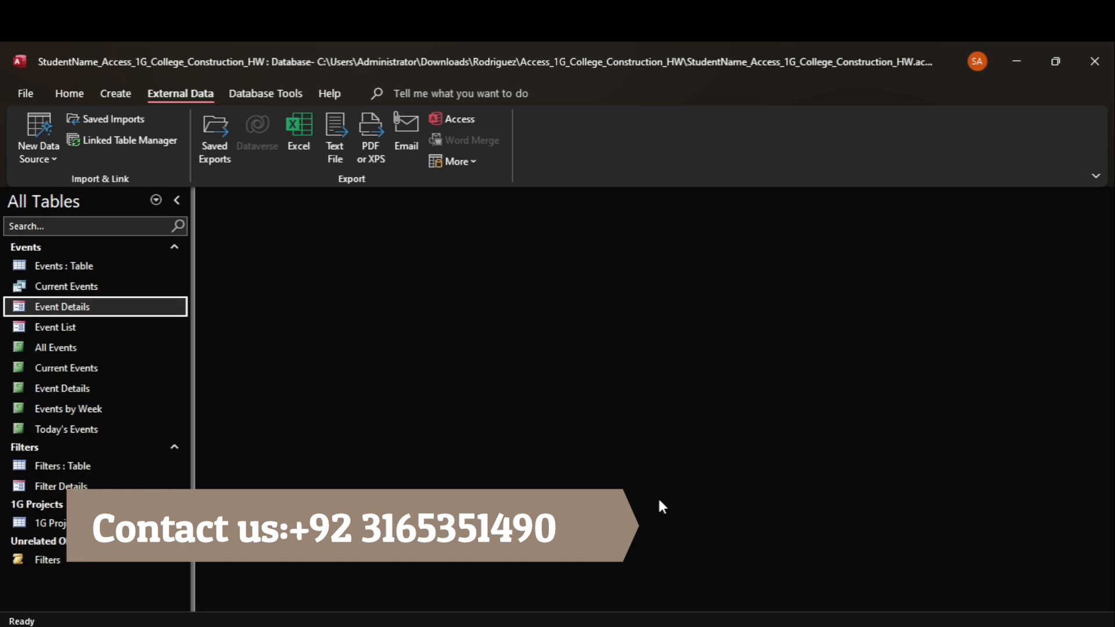
# - Check step 7 in the Word instructions and open the 1G Projects table in Access
pyautogui.click(810, 558)
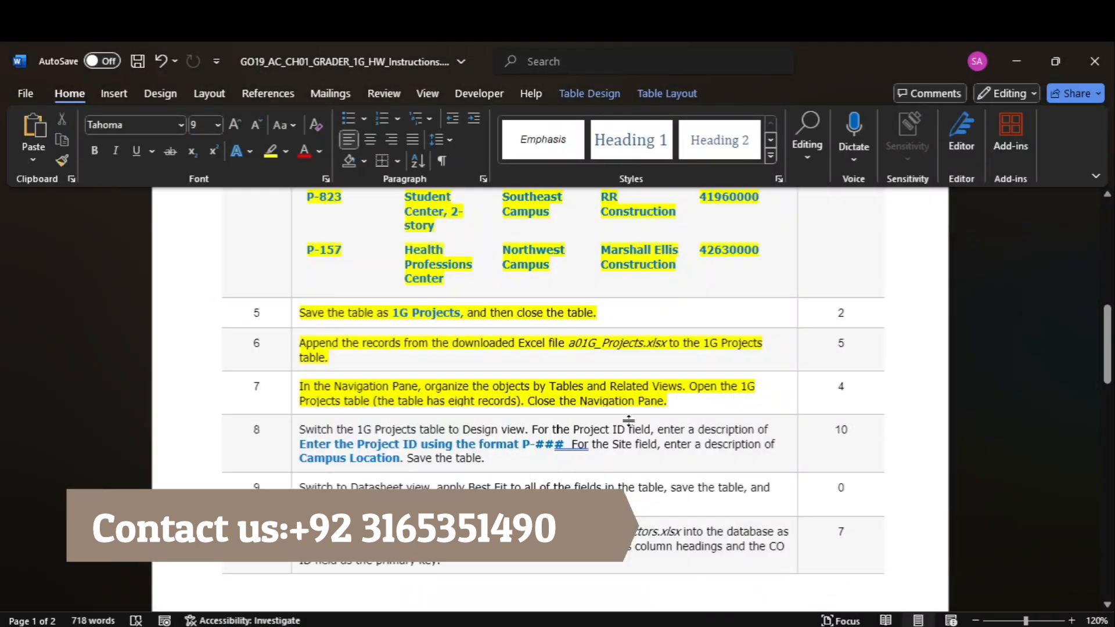
pyautogui.click(842, 558)
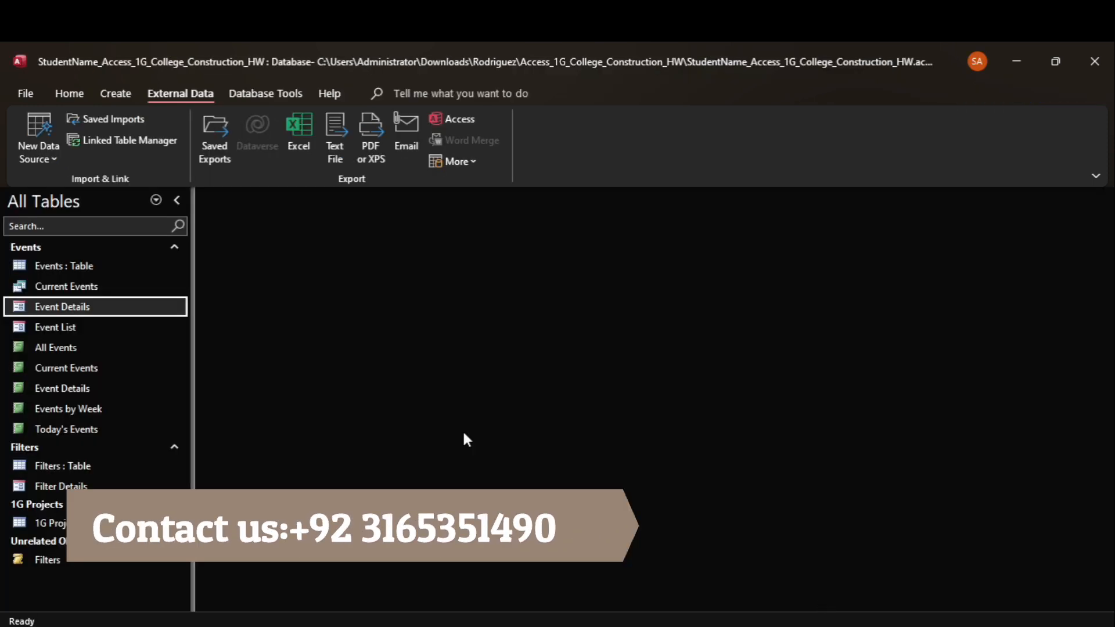
pyautogui.click(104, 523)
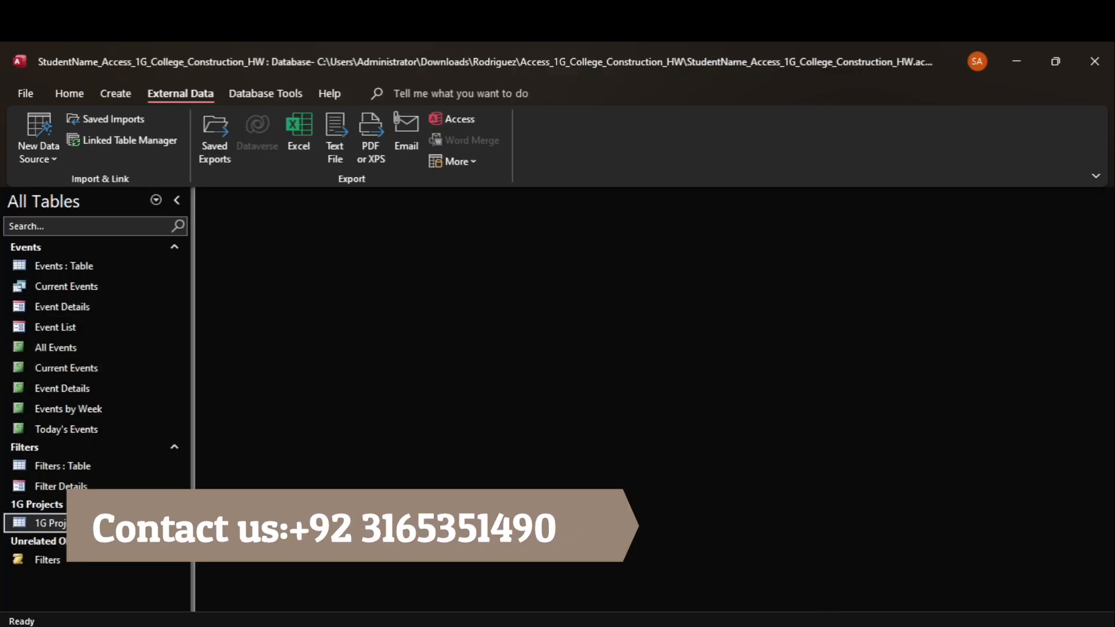
pyautogui.doubleClick(104, 523)
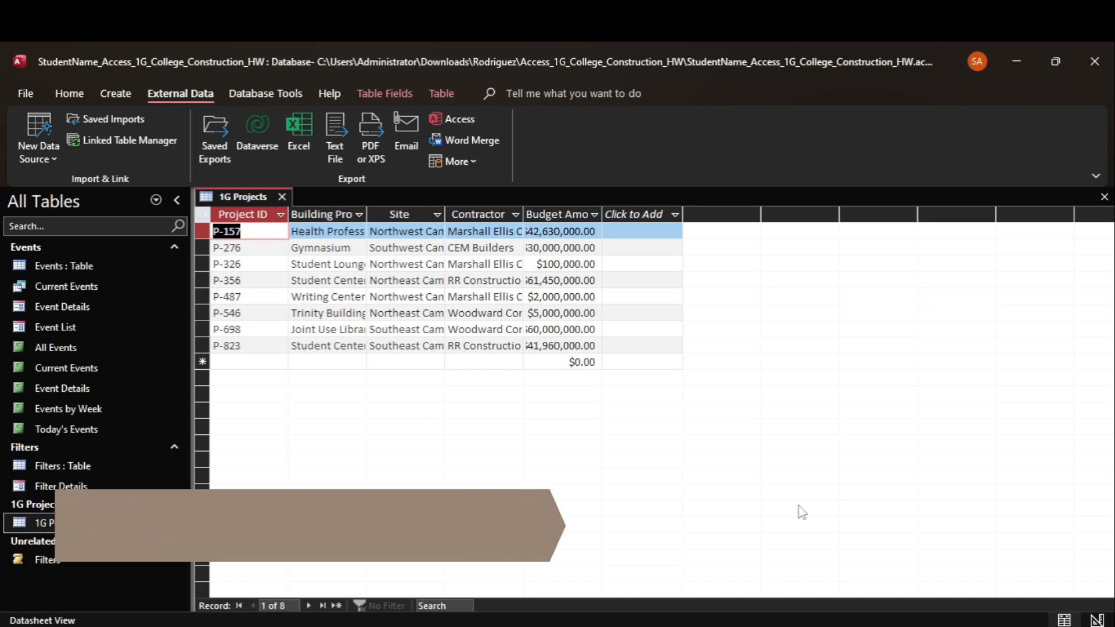
# - Highlight step 8, about adding field descriptions in Design view, in yellow in the Word instructions
pyautogui.click(809, 552)
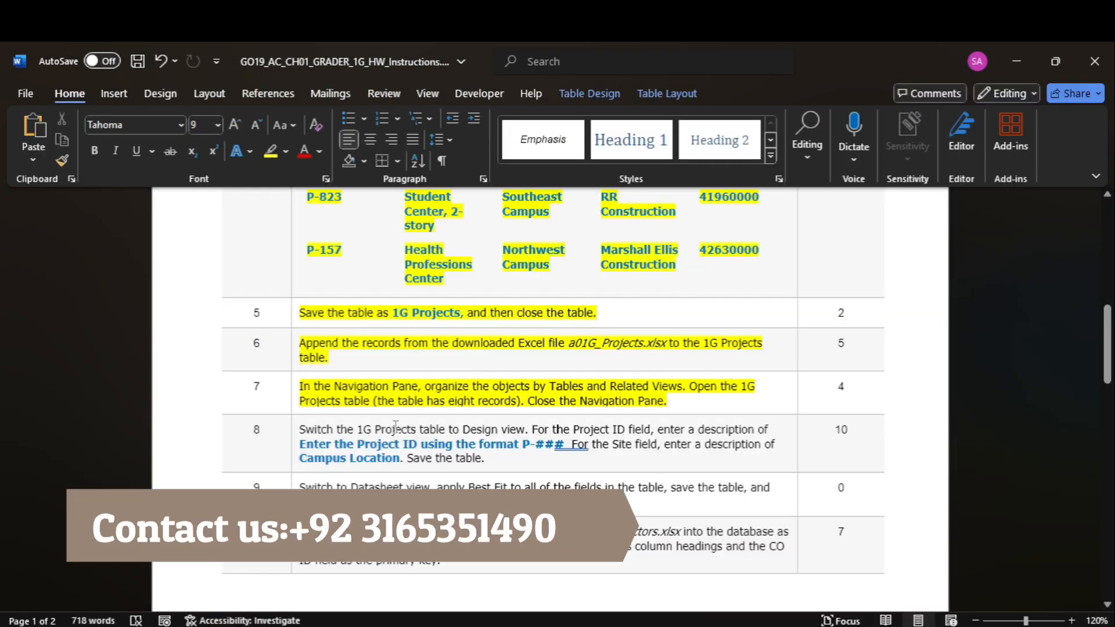
pyautogui.click(291, 446)
pyautogui.click(271, 154)
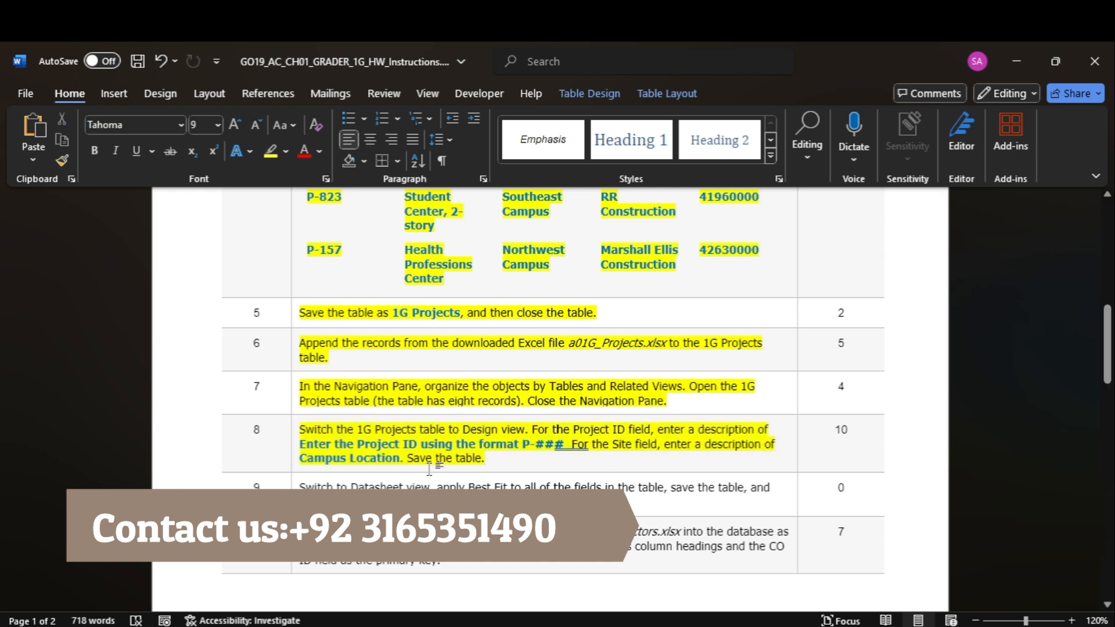
pyautogui.moveTo(1107, 343)
pyautogui.mouseDown()
pyautogui.moveTo(1107, 511)
pyautogui.moveTo(1107, 357)
pyautogui.mouseUp()
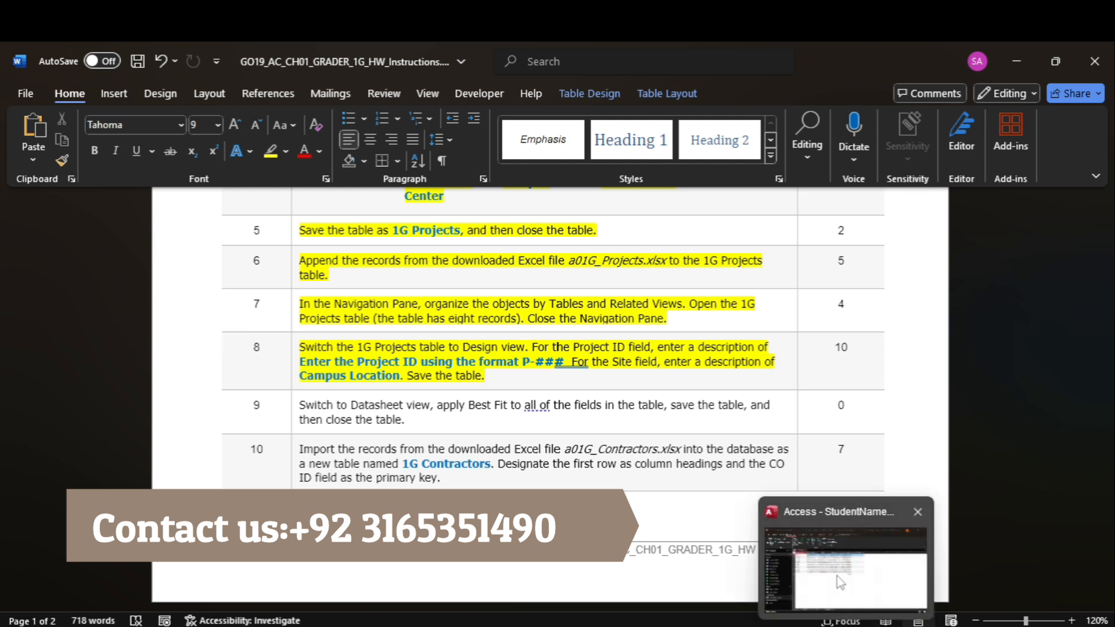
# - Return to Access and switch the 1G Projects table to Design view
pyautogui.click(839, 581)
pyautogui.click(57, 94)
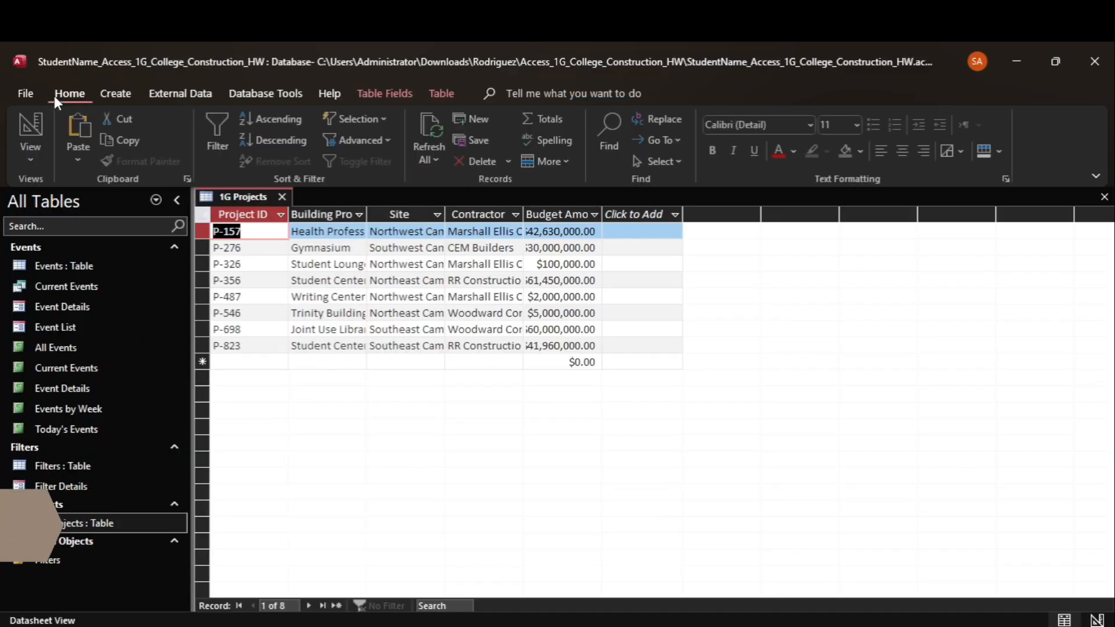
pyautogui.click(33, 157)
pyautogui.click(75, 223)
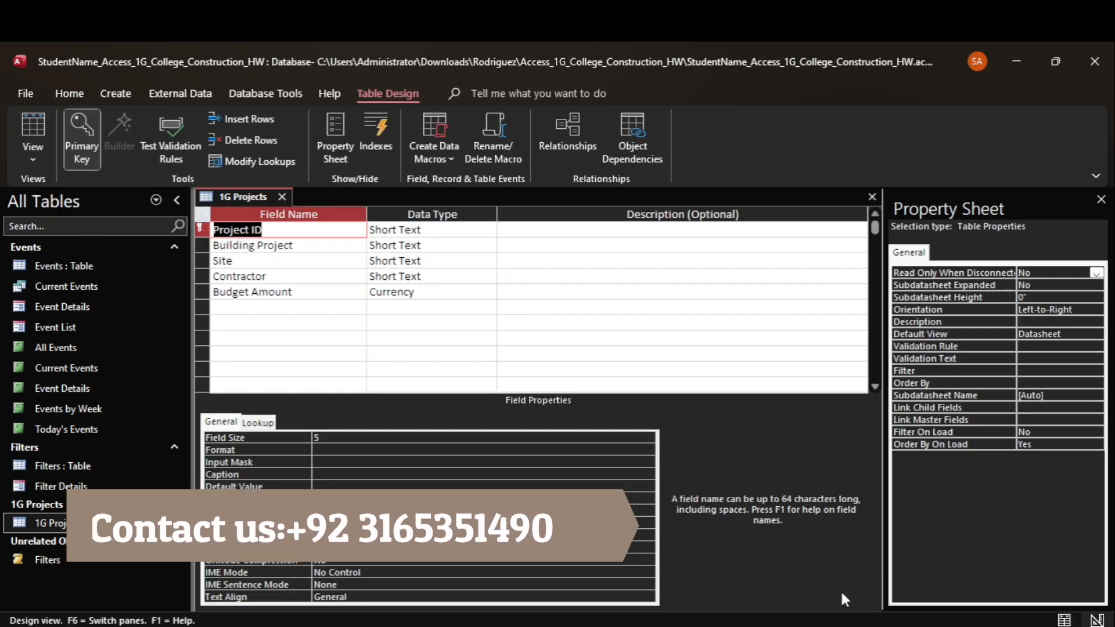
# - Copy "Enter the Project ID using the format P-###" from the Word instructions into the Project ID field's description in Access
pyautogui.moveTo(845, 625)
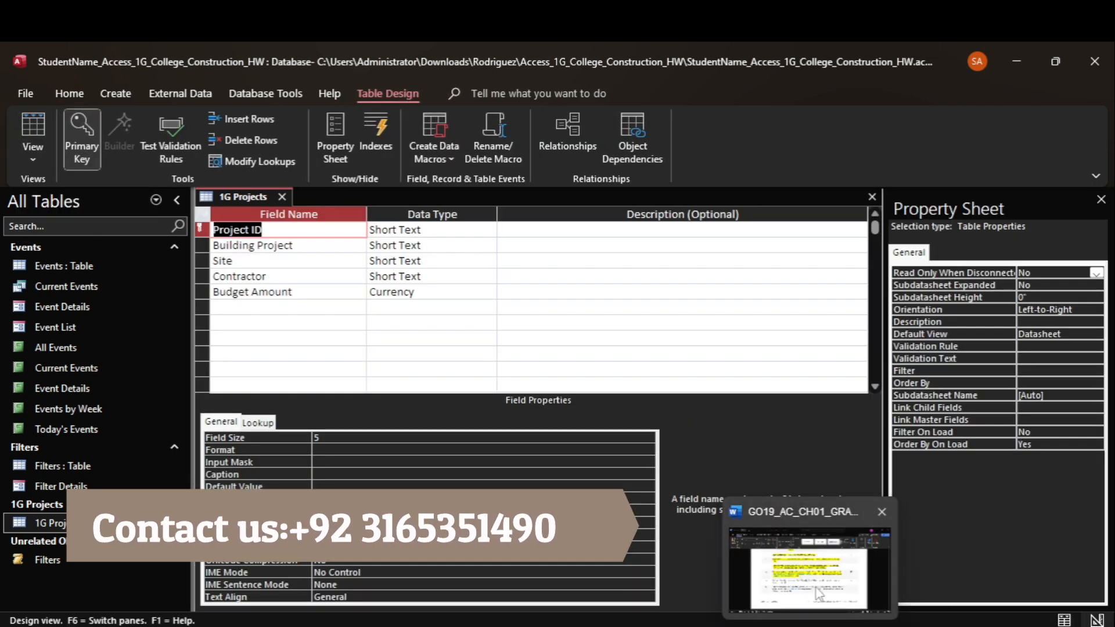
pyautogui.click(806, 625)
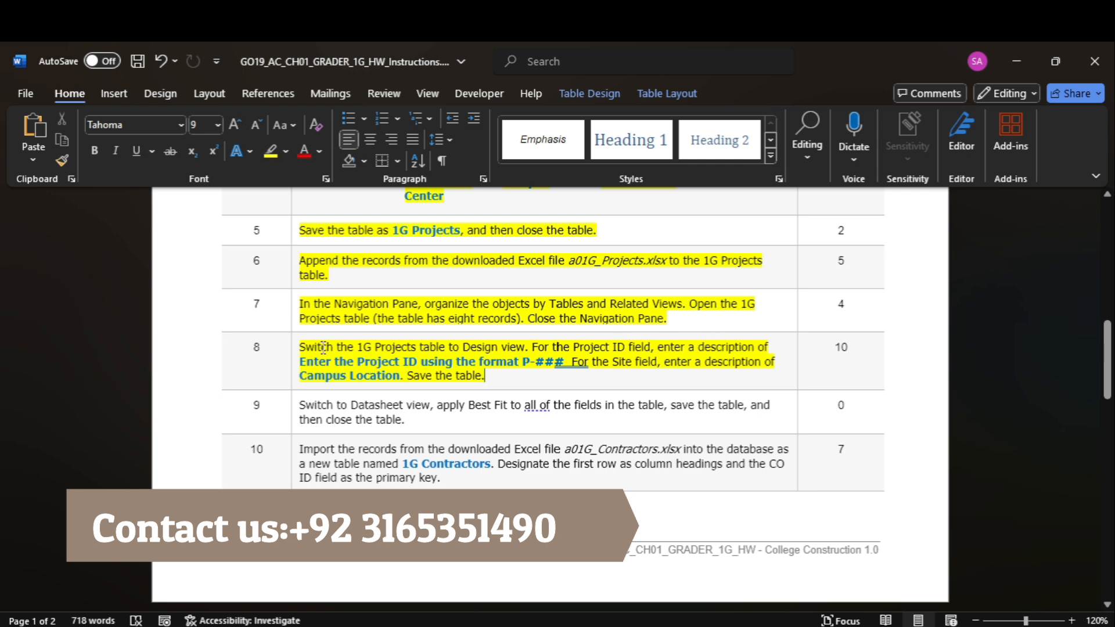
pyautogui.moveTo(323, 364); pyautogui.dragTo(579, 370)
pyautogui.hotkey('ctrl', 'c')
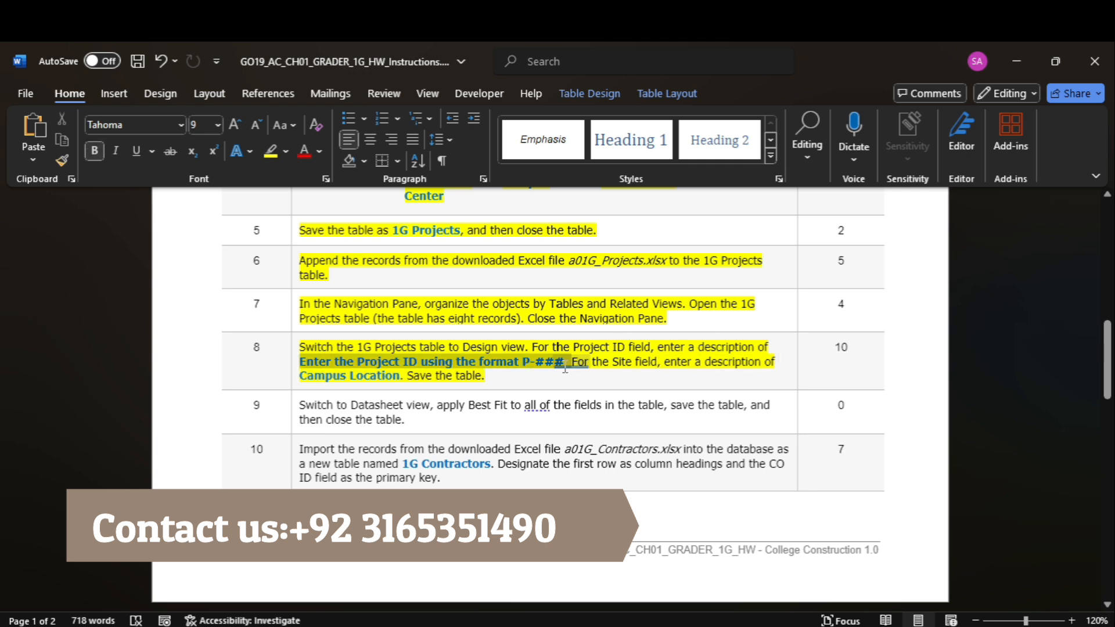
pyautogui.moveTo(846, 624)
pyautogui.click(828, 563)
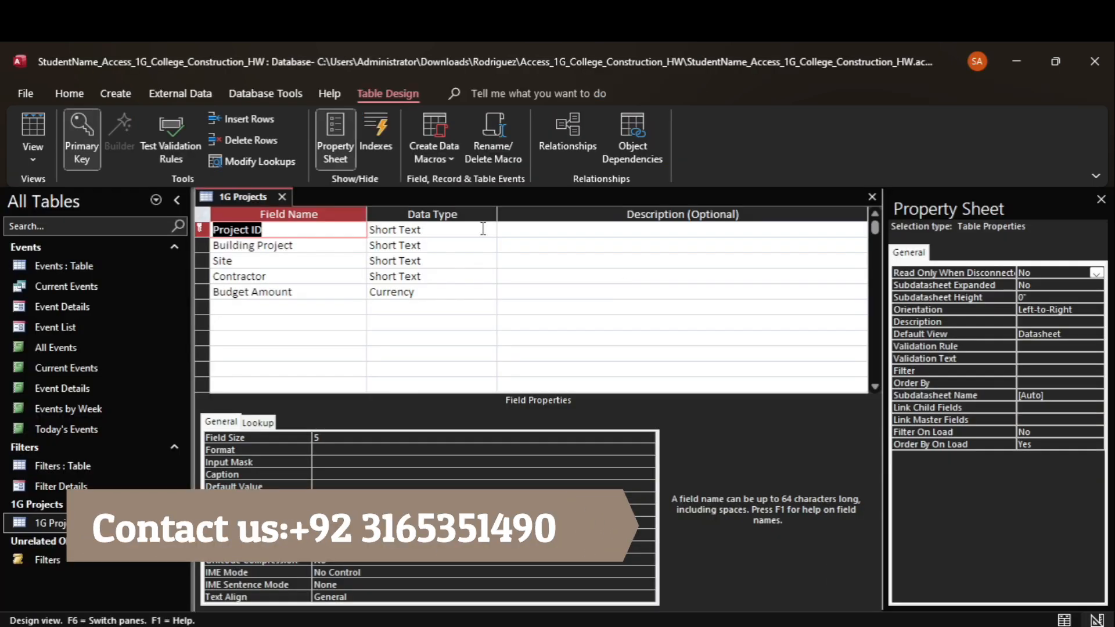
pyautogui.click(531, 230)
pyautogui.hotkey('ctrl', 'v')
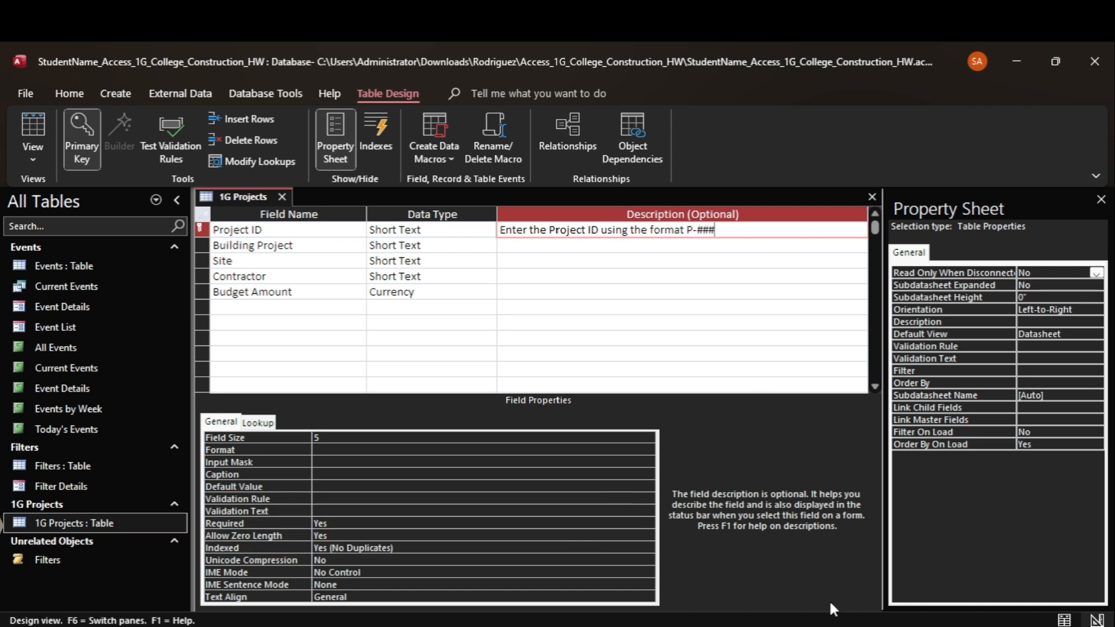
# - Copy "Campus Location" from the Word instructions and enter it as the Site field's description in Access
pyautogui.moveTo(835, 616)
pyautogui.click(813, 558)
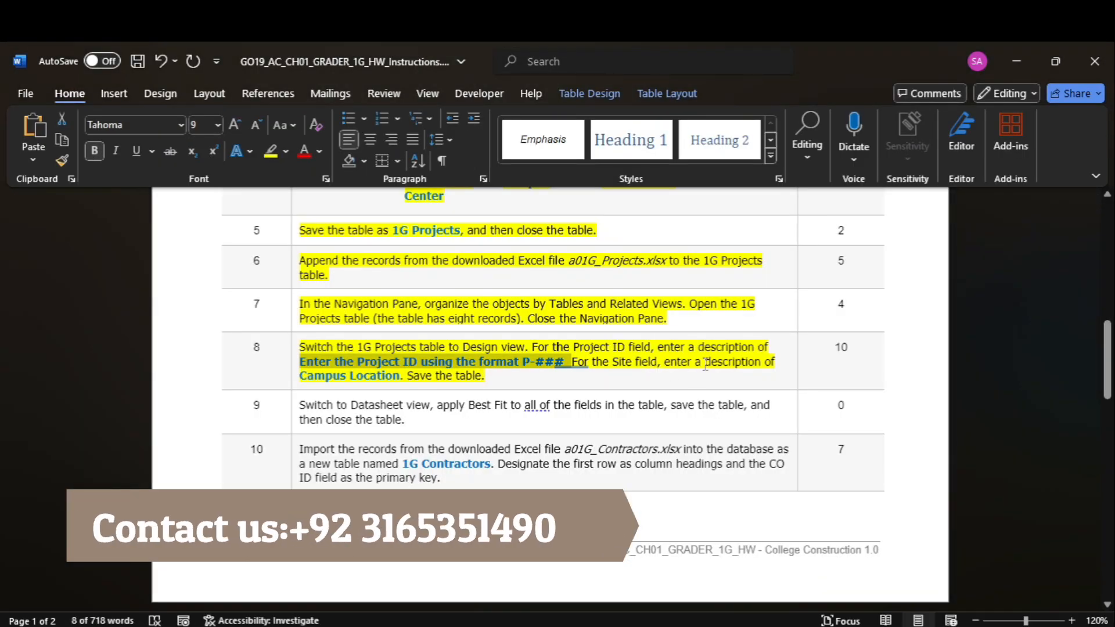
pyautogui.moveTo(314, 376); pyautogui.dragTo(363, 377)
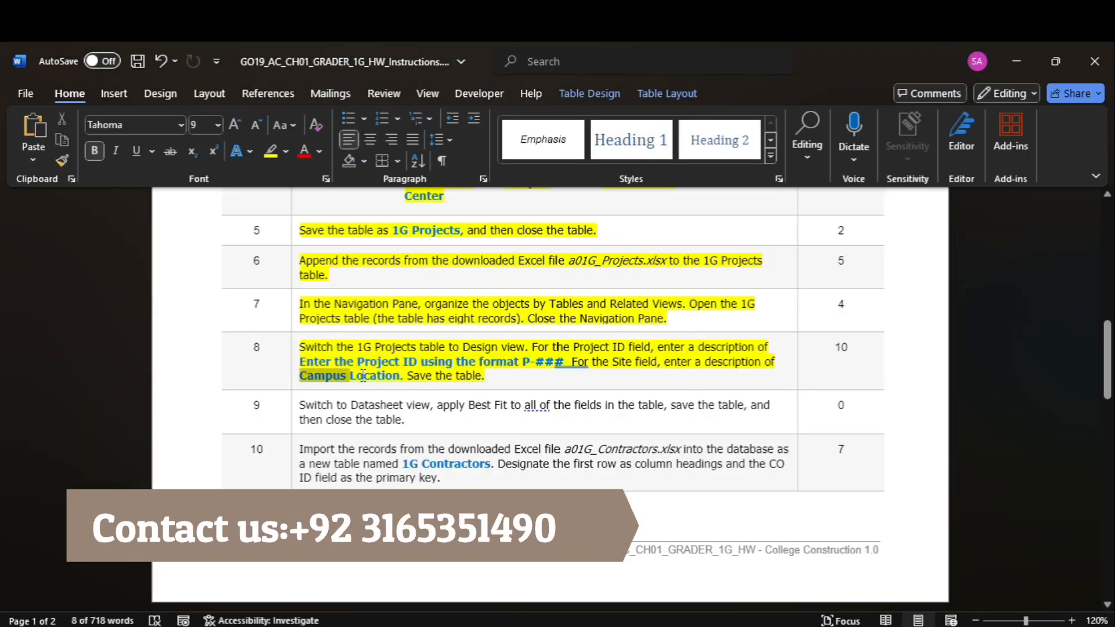
pyautogui.moveTo(835, 625)
pyautogui.click(816, 588)
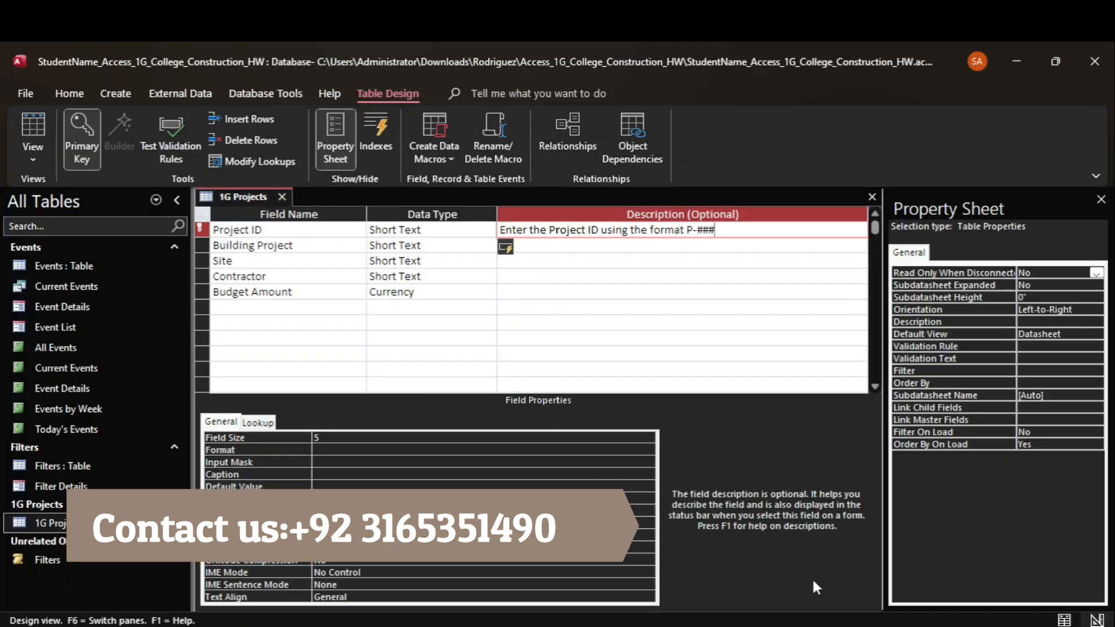
pyautogui.click(248, 261)
pyautogui.press('Tab')
pyautogui.press('Tab')
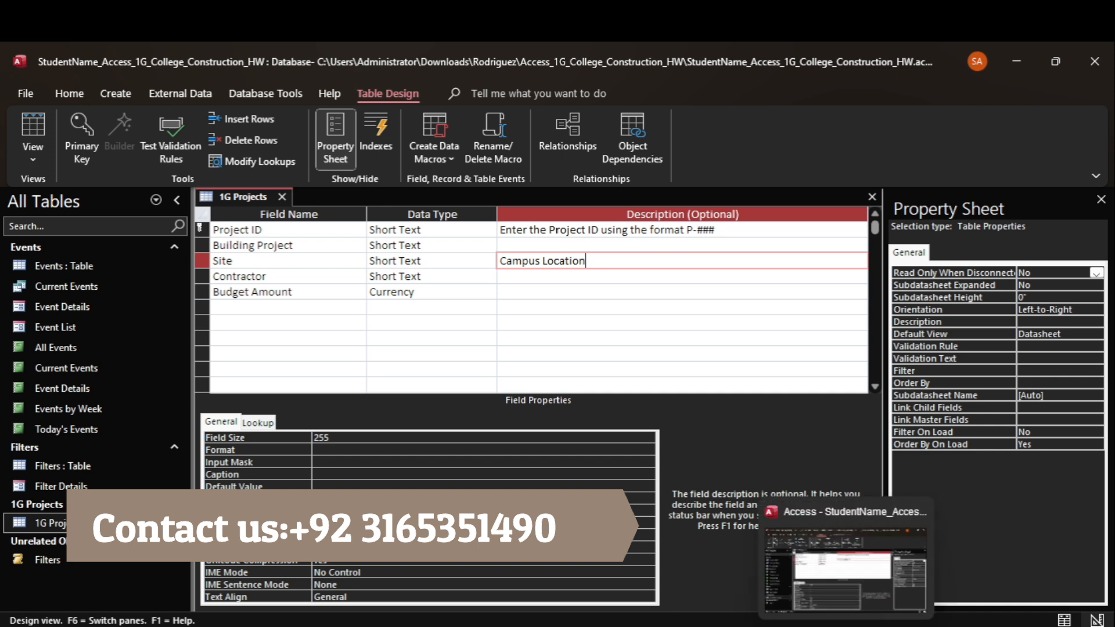
# - Recheck step 8 in Word, then save the 1G Projects table in Access and switch it to Datasheet view
pyautogui.moveTo(817, 623)
pyautogui.click(842, 566)
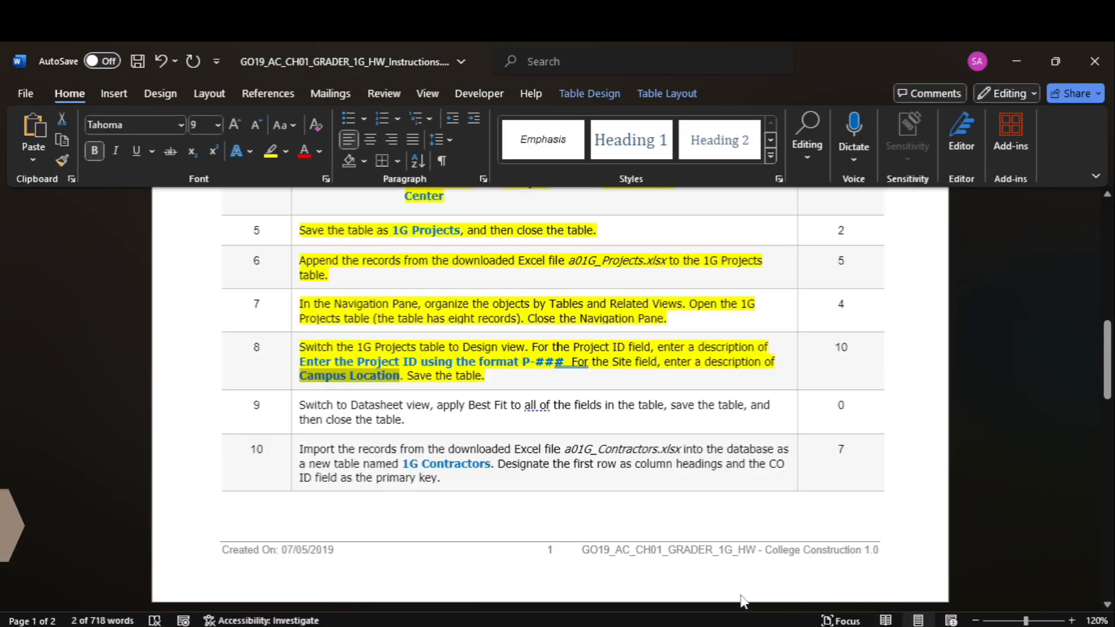
pyautogui.click(842, 560)
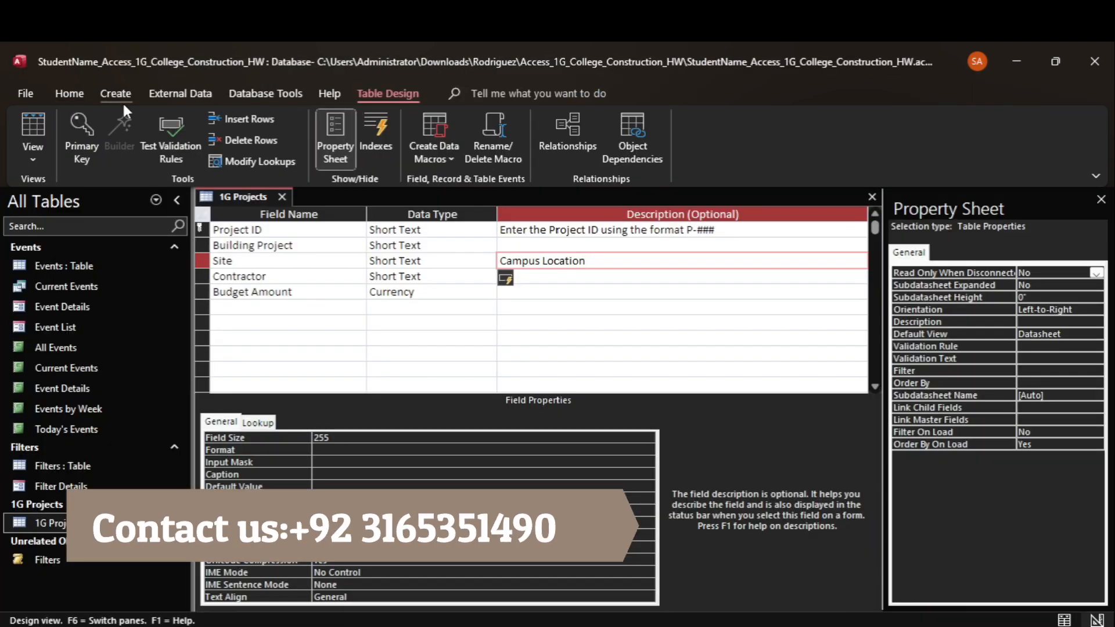
pyautogui.rightClick(246, 197)
pyautogui.click(256, 203)
pyautogui.click(34, 156)
pyautogui.click(104, 184)
# - Highlight step 9, about applying Best Fit and closing the table, in yellow in the Word instructions
pyautogui.moveTo(810, 624)
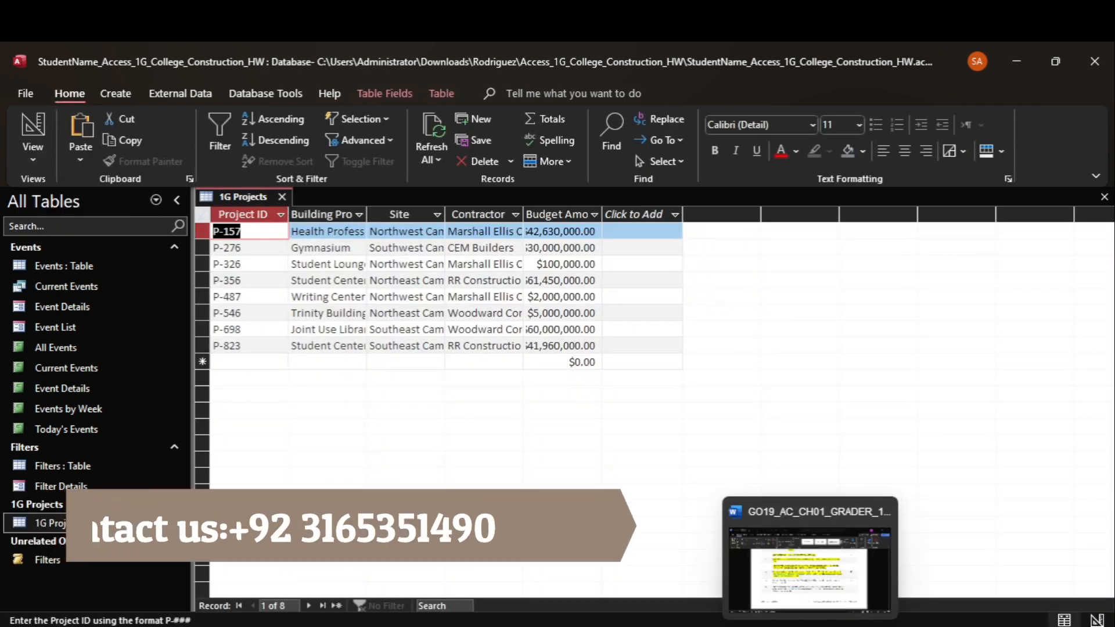
pyautogui.click(813, 581)
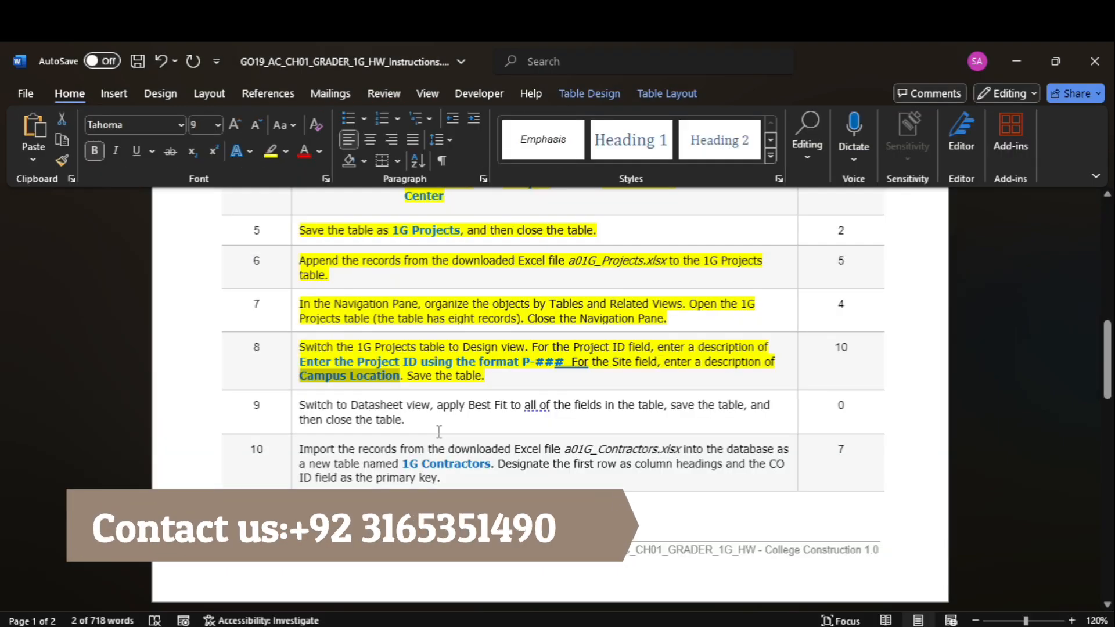
pyautogui.click(290, 418)
pyautogui.click(270, 153)
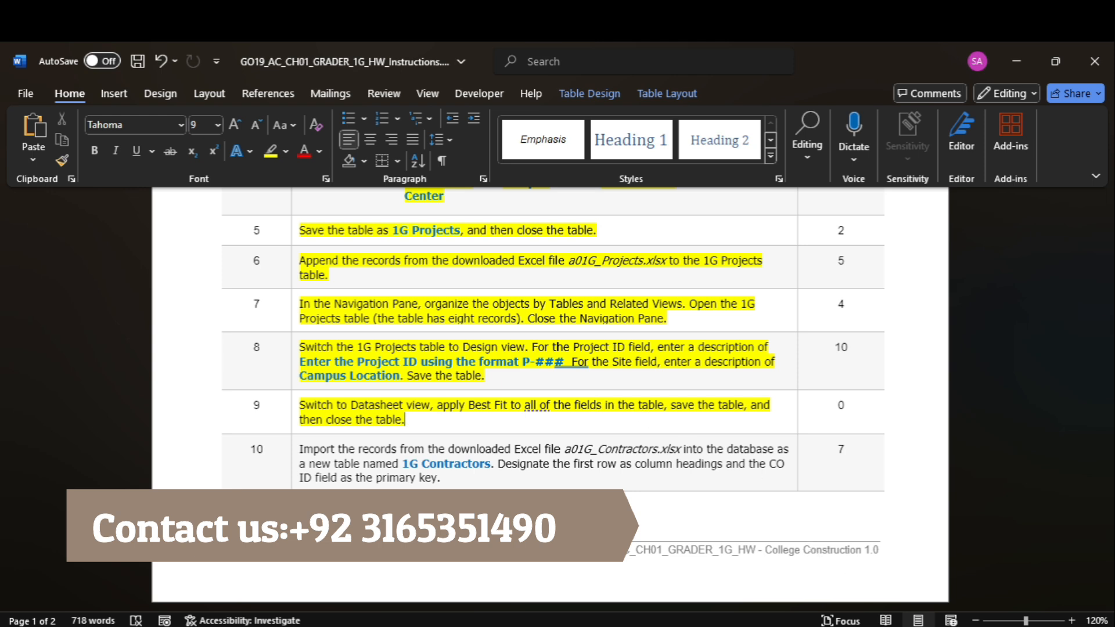
# - Apply Best Fit to the column widths of all fields in the 1G Projects table in Access
pyautogui.moveTo(845, 626)
pyautogui.click(829, 583)
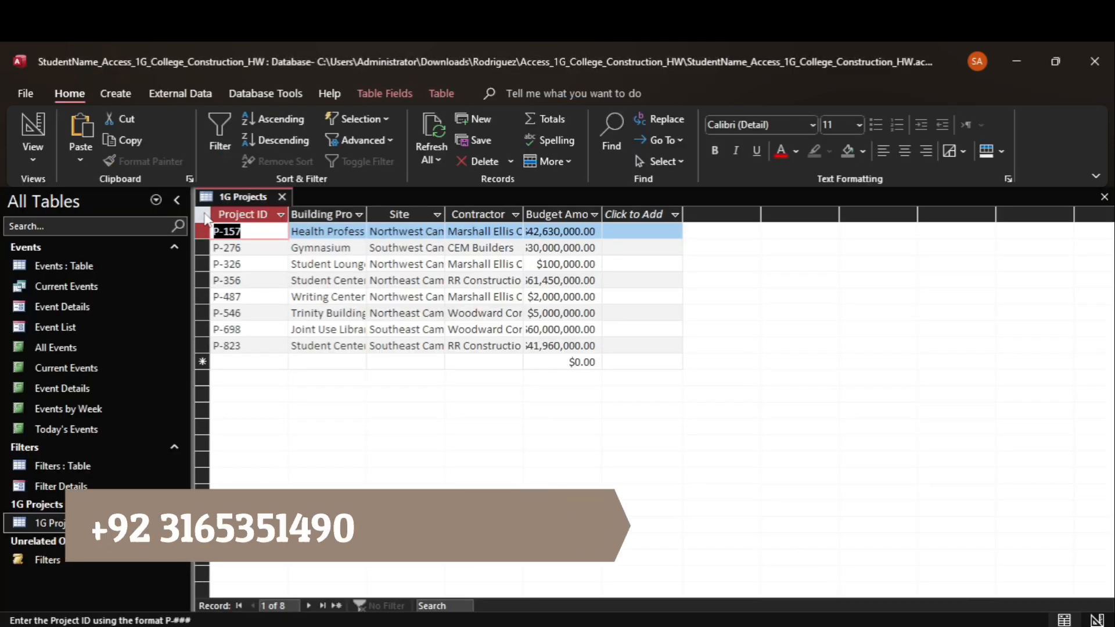
pyautogui.click(203, 215)
pyautogui.doubleClick(289, 207)
# - Save the 1G Projects table layout and close the table
pyautogui.rightClick(261, 196)
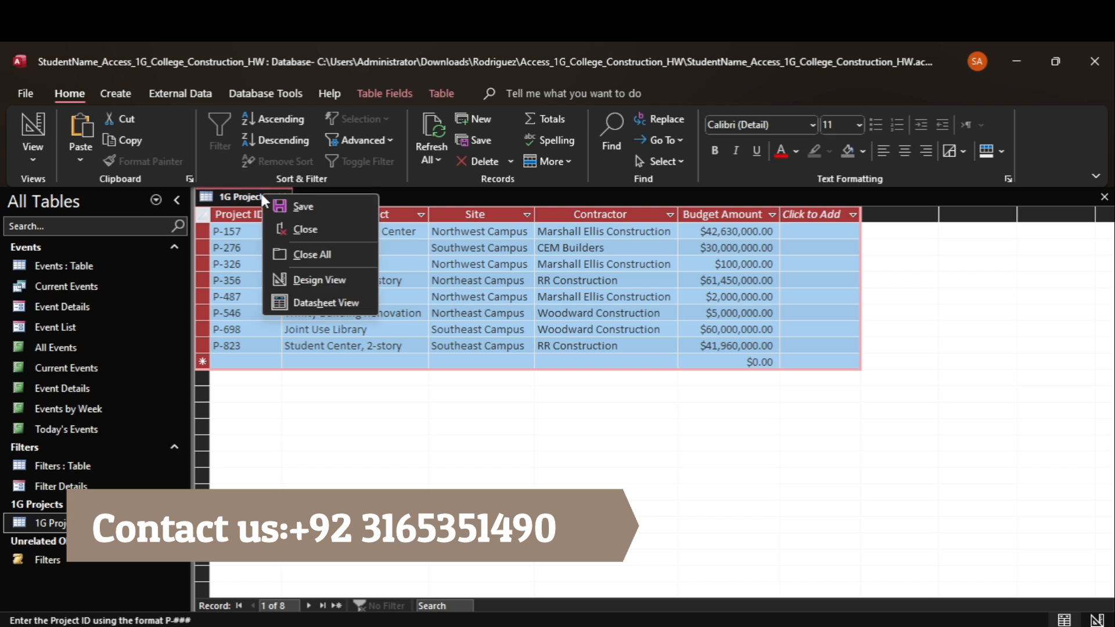
pyautogui.click(276, 205)
pyautogui.click(282, 197)
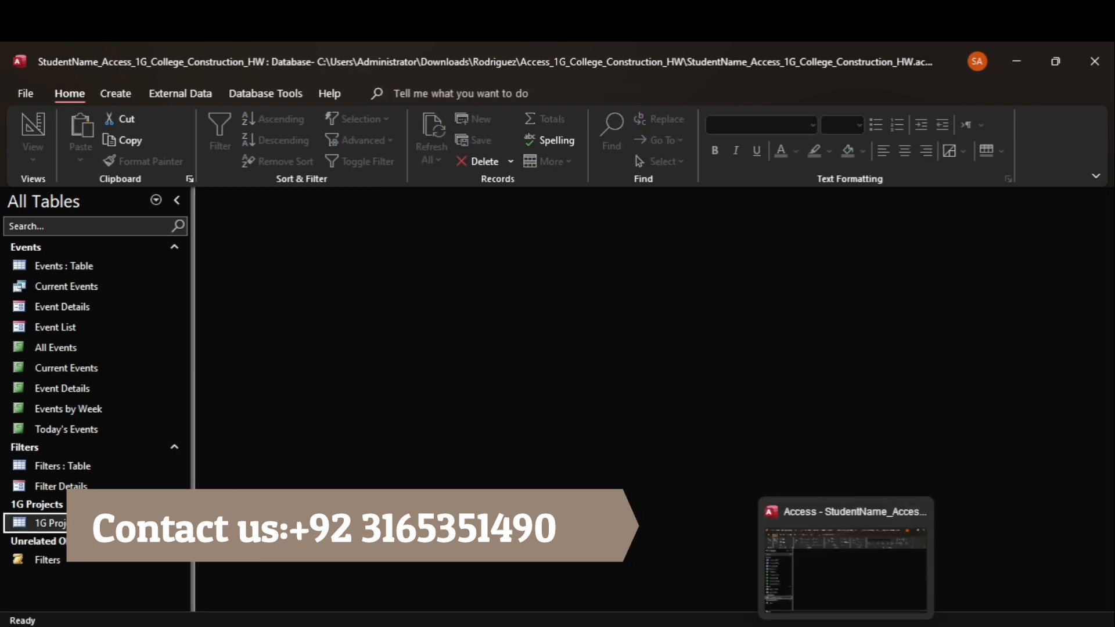
# - Switch to the Word instructions and highlight step 1, about starting Access and opening the database, in yellow
pyautogui.moveTo(809, 626)
pyautogui.click(809, 575)
pyautogui.moveTo(1107, 360); pyautogui.dragTo(973, 274)
pyautogui.moveTo(1107, 361); pyautogui.dragTo(1063, 247)
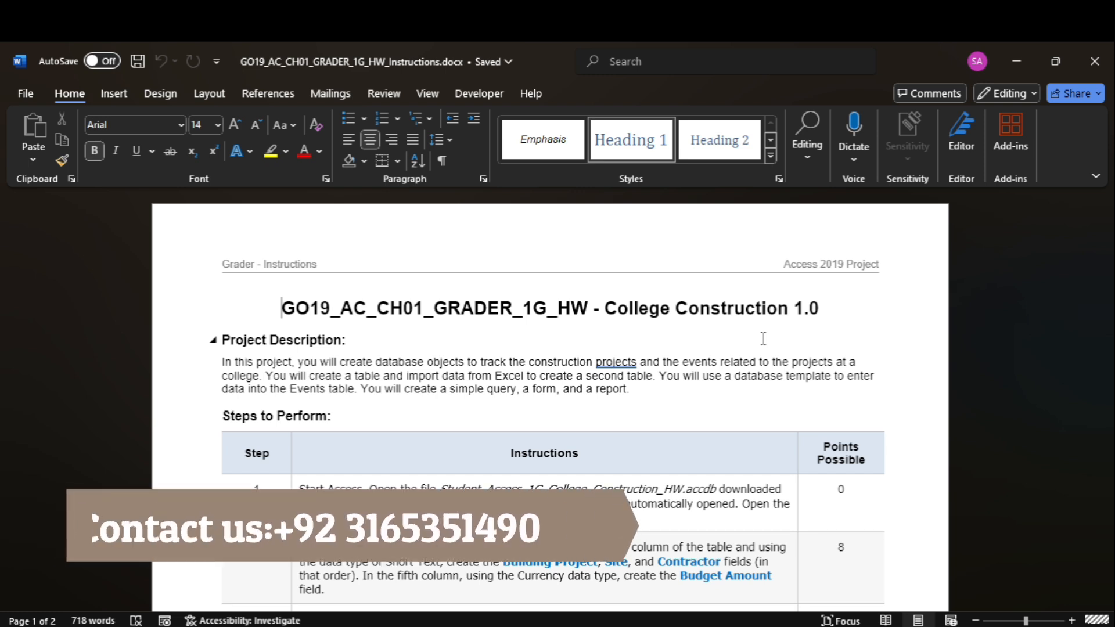
pyautogui.moveTo(1107, 240); pyautogui.dragTo(1107, 273)
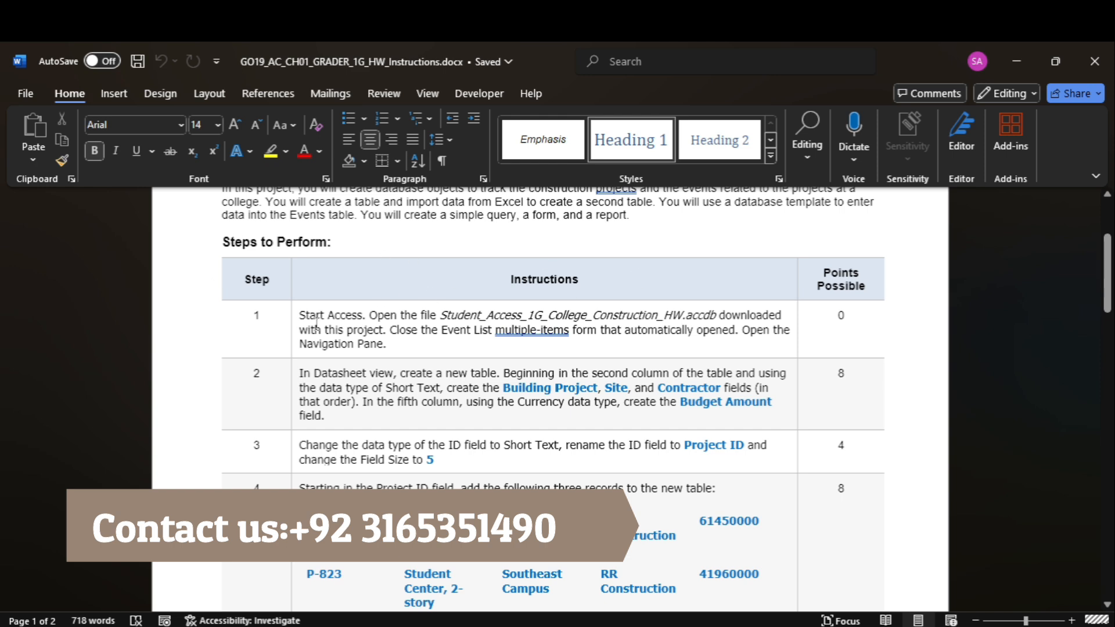
pyautogui.click(296, 333)
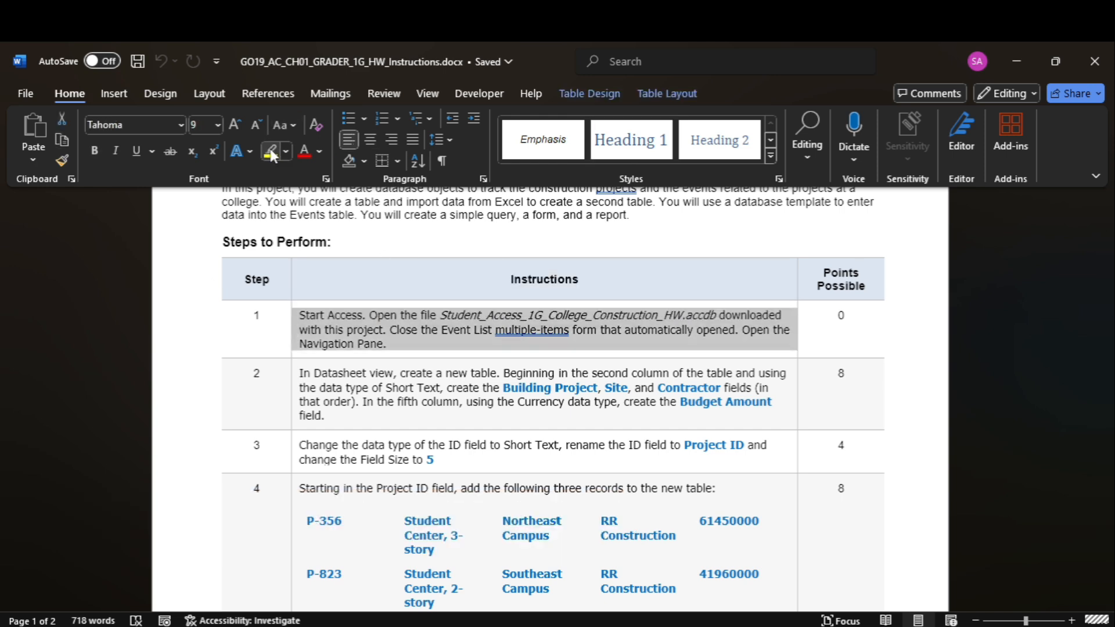
pyautogui.click(271, 152)
pyautogui.click(1072, 621)
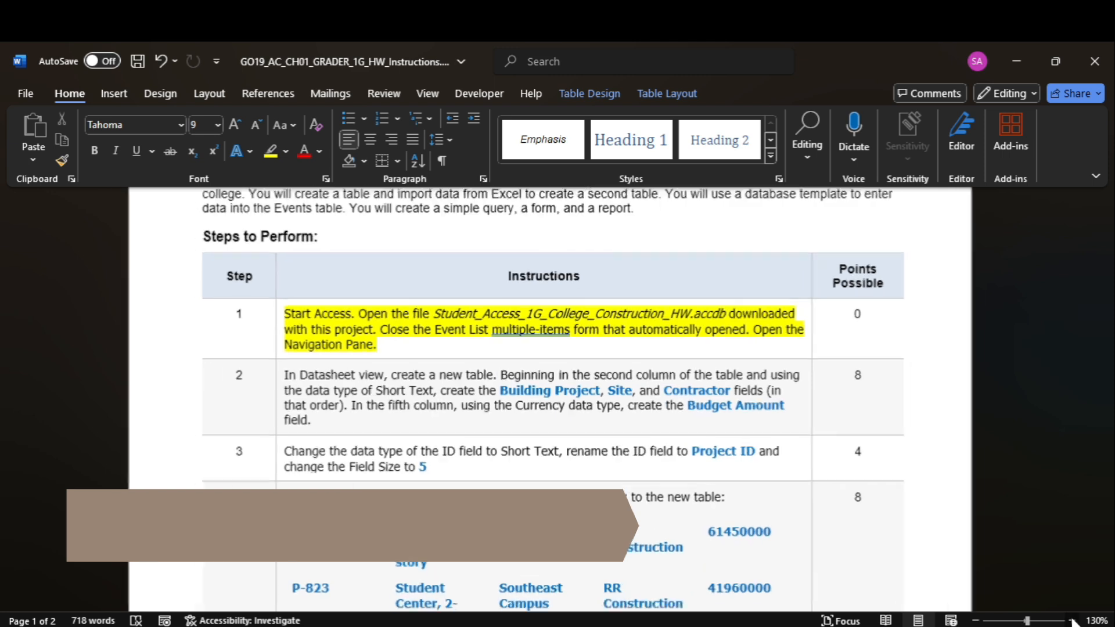
pyautogui.click(976, 621)
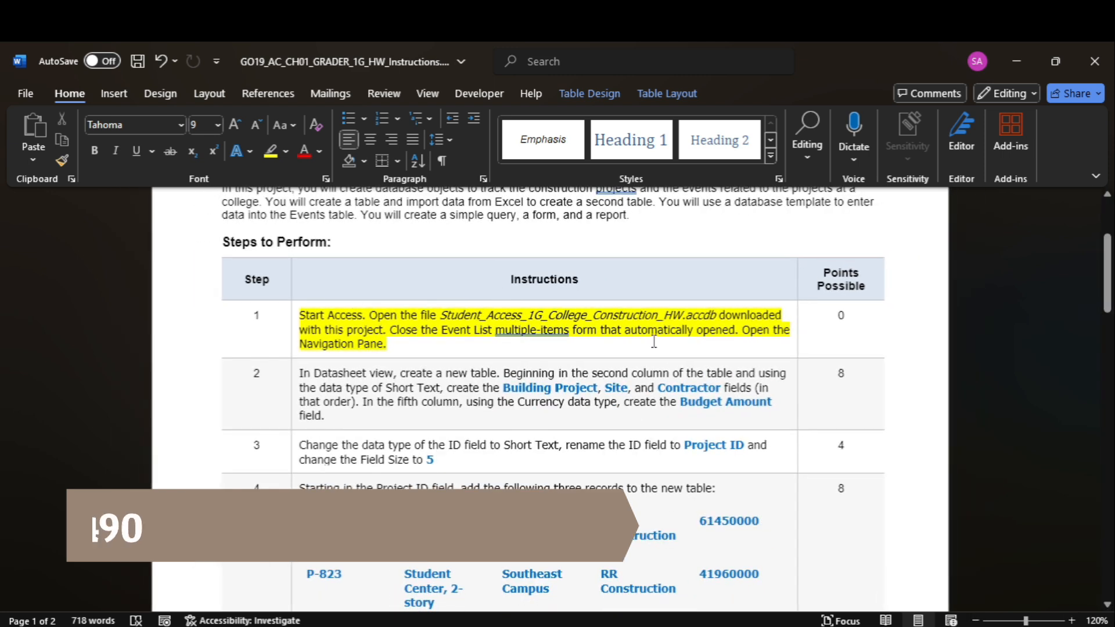
# - Open the StudentName_Access_1G_College_Construction_HW database from File Explorer and dismiss the blocked-content and security warnings
pyautogui.click(1018, 60)
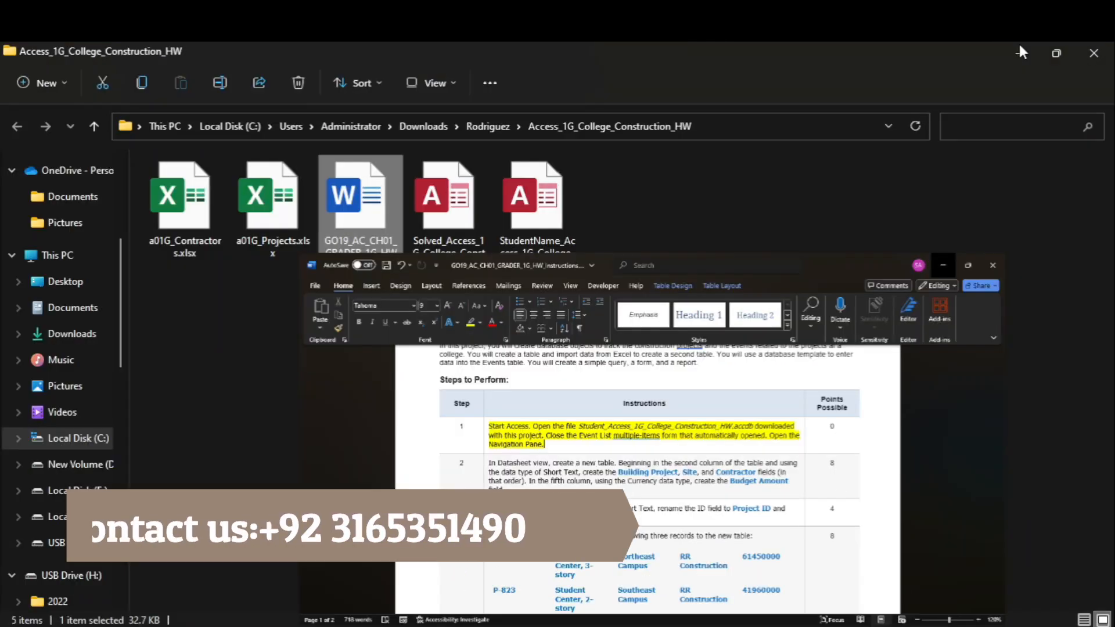
pyautogui.doubleClick(526, 201)
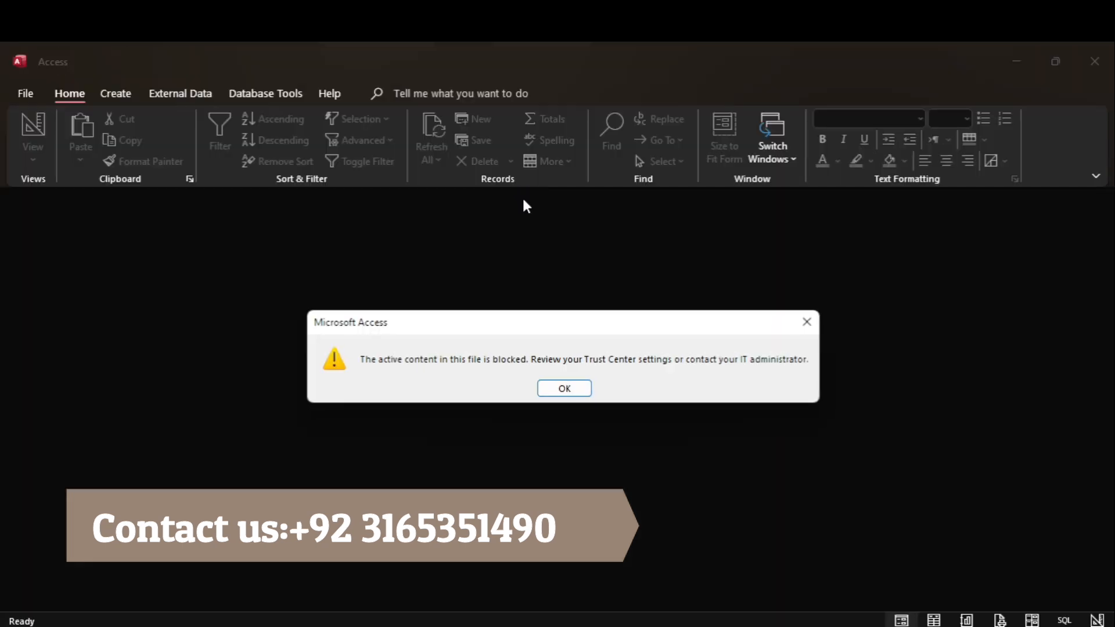
pyautogui.click(575, 388)
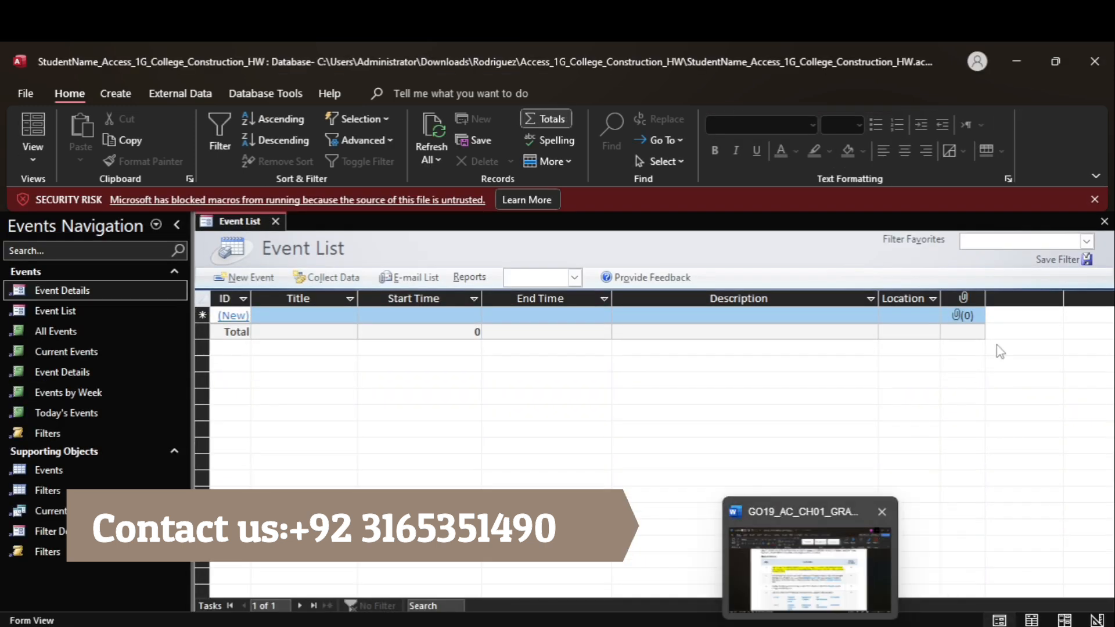
pyautogui.click(1094, 199)
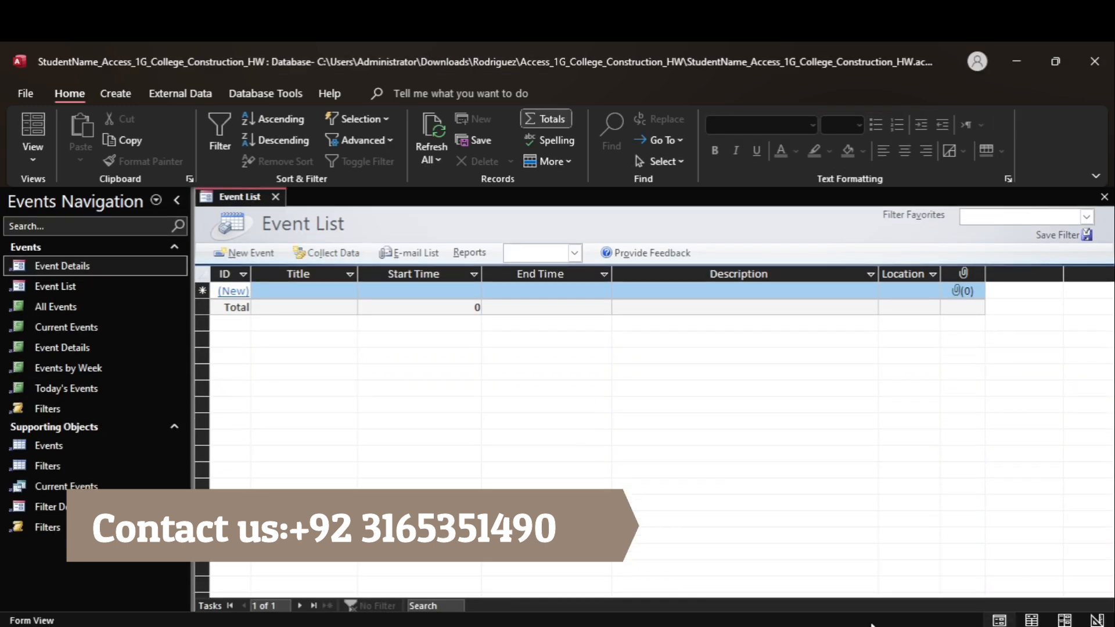
# - Check step 1 of the Word instructions, return to Access, and close the Event List form
pyautogui.click(786, 550)
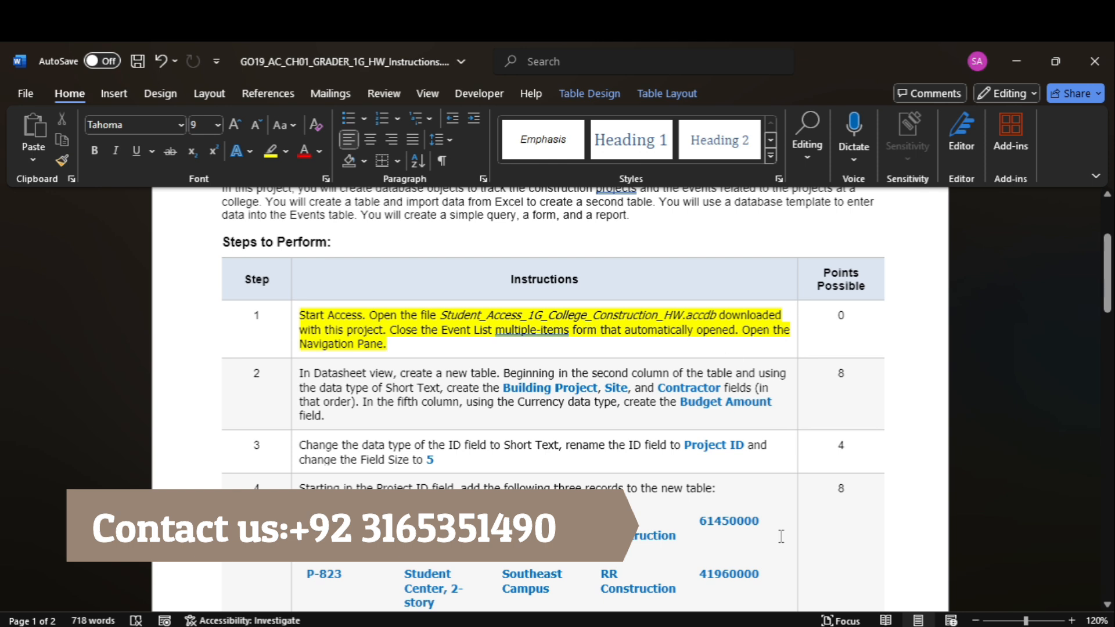
pyautogui.click(820, 578)
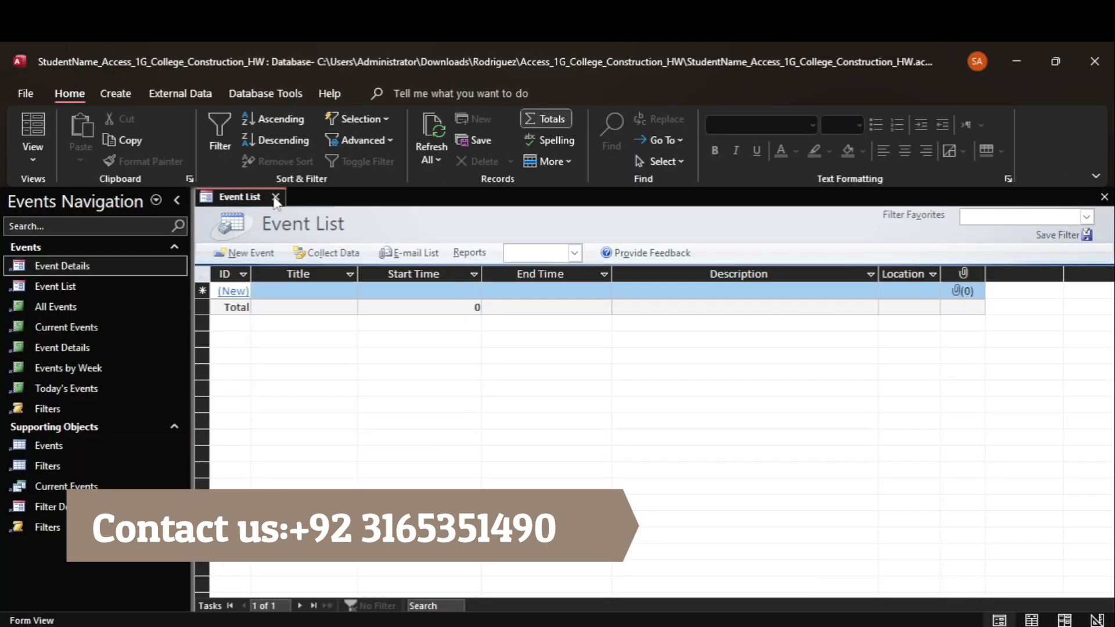
pyautogui.click(275, 198)
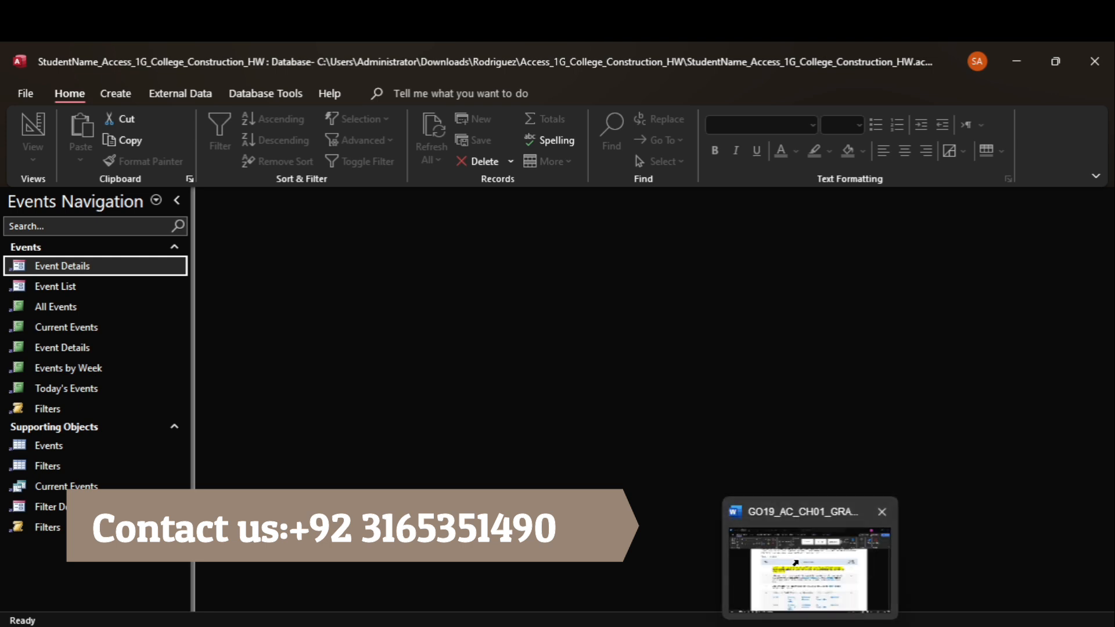
# - Switch to the Word instructions and highlight step 2, about creating the new table and its fields, in yellow
pyautogui.click(808, 622)
pyautogui.click(294, 391)
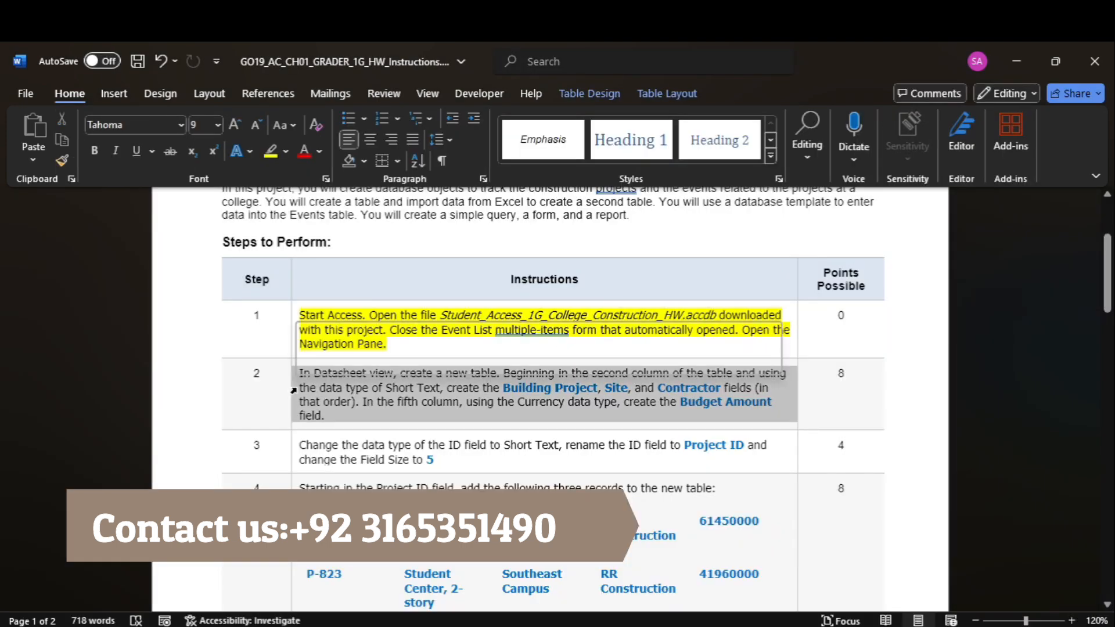
pyautogui.click(270, 152)
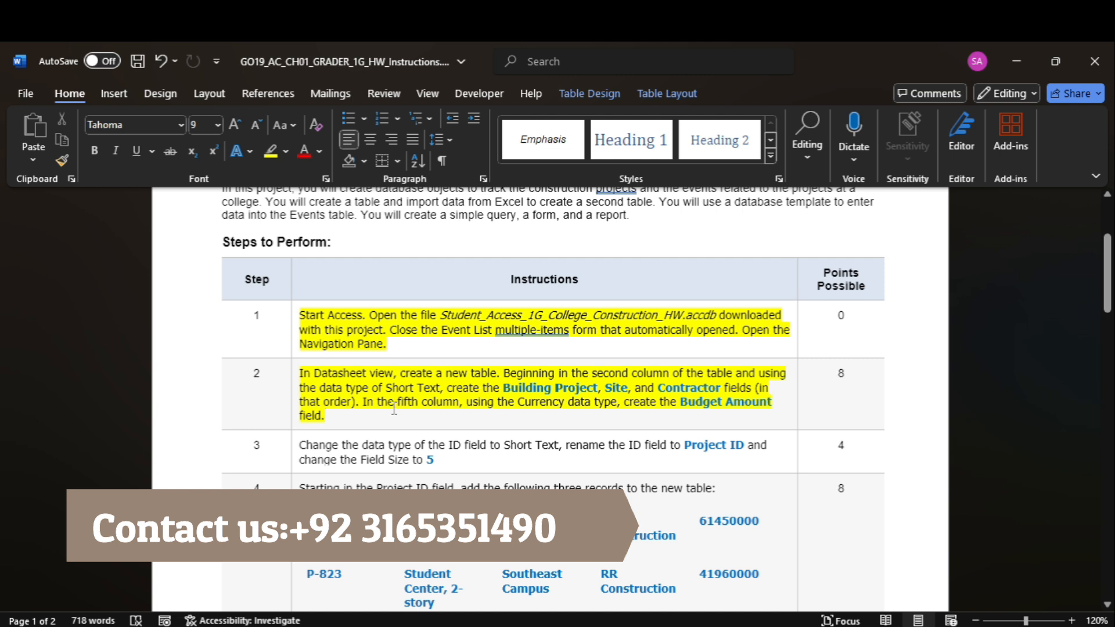
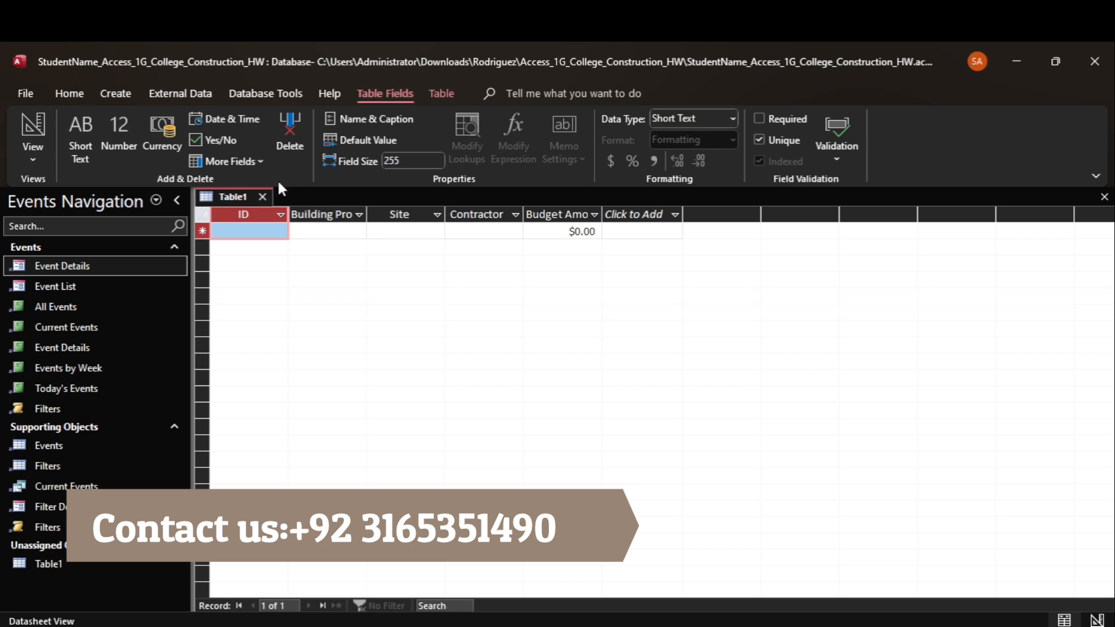
# - Rename the ID field of the new Access table to Project ID
pyautogui.doubleClick(246, 216)
pyautogui.write('Project ID')
pyautogui.press('Return')
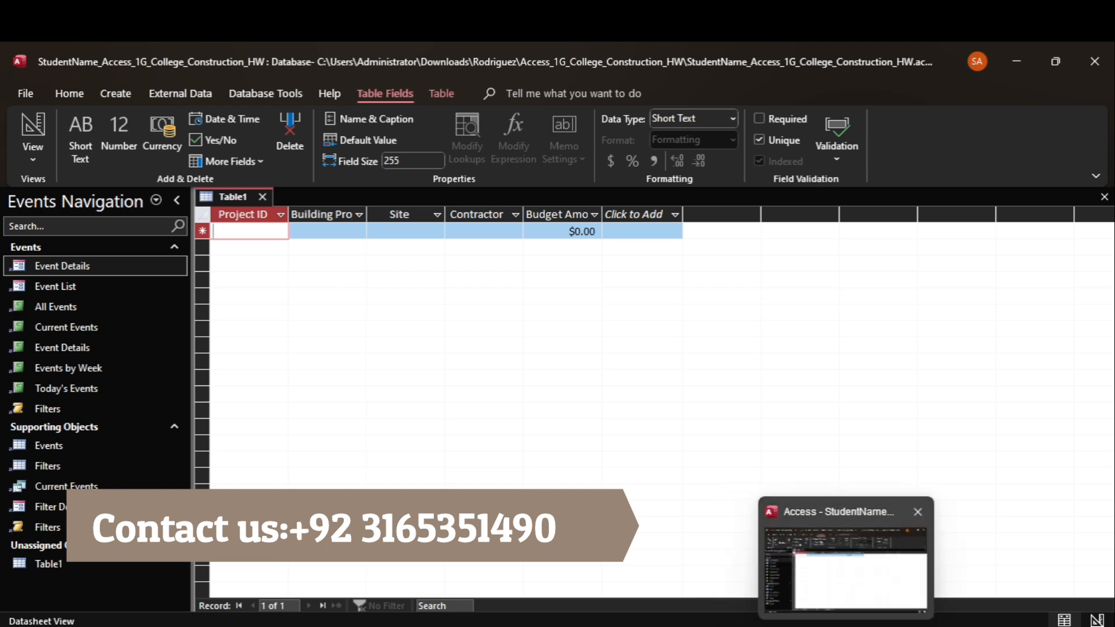
# - Check step 3 in the Word instructions and set the Project ID field size to 5 in Access
pyautogui.click(766, 587)
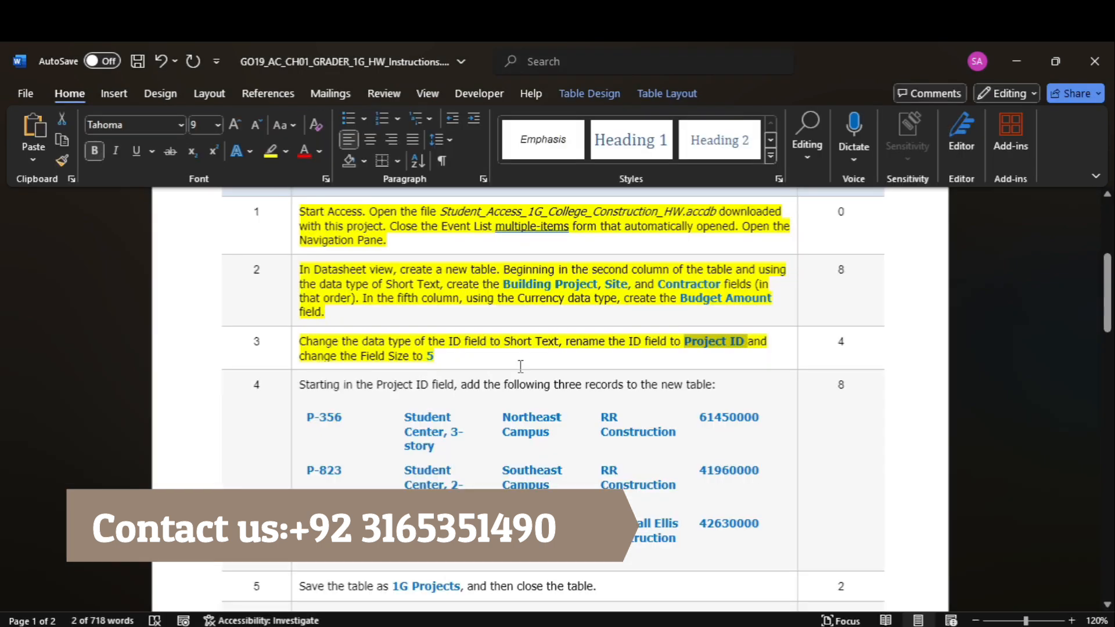
pyautogui.click(825, 553)
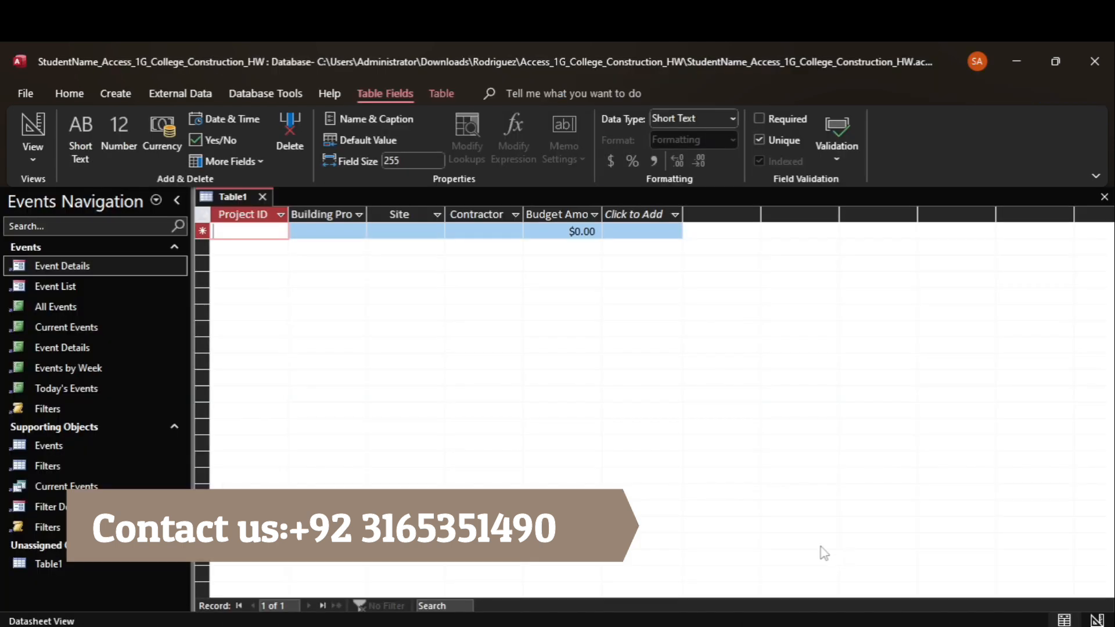
pyautogui.click(250, 213)
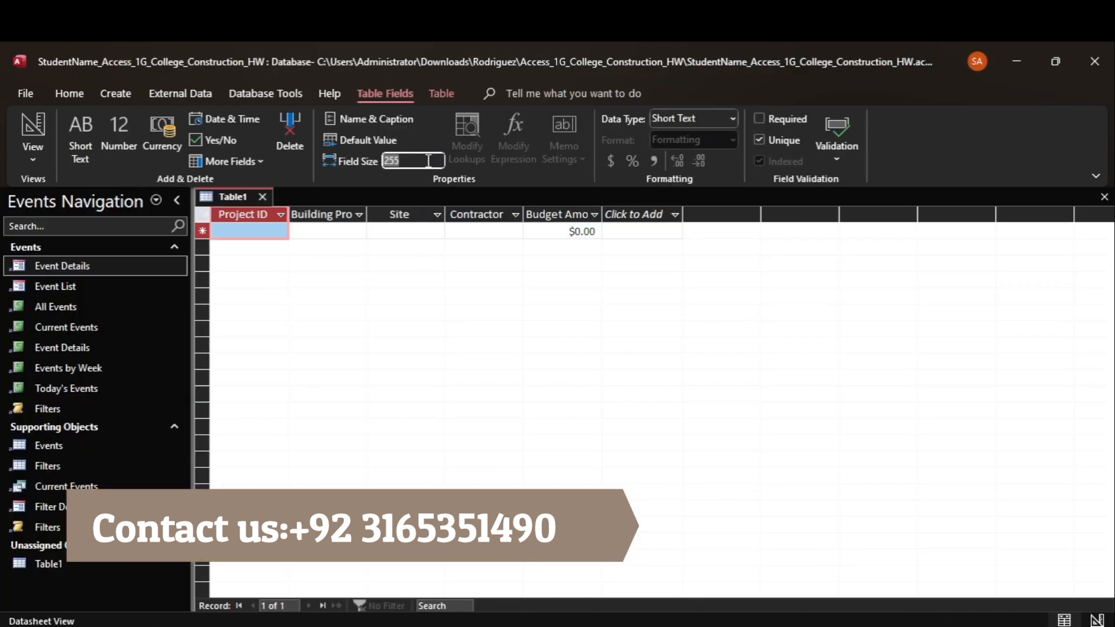
pyautogui.write('5')
pyautogui.press('Return')
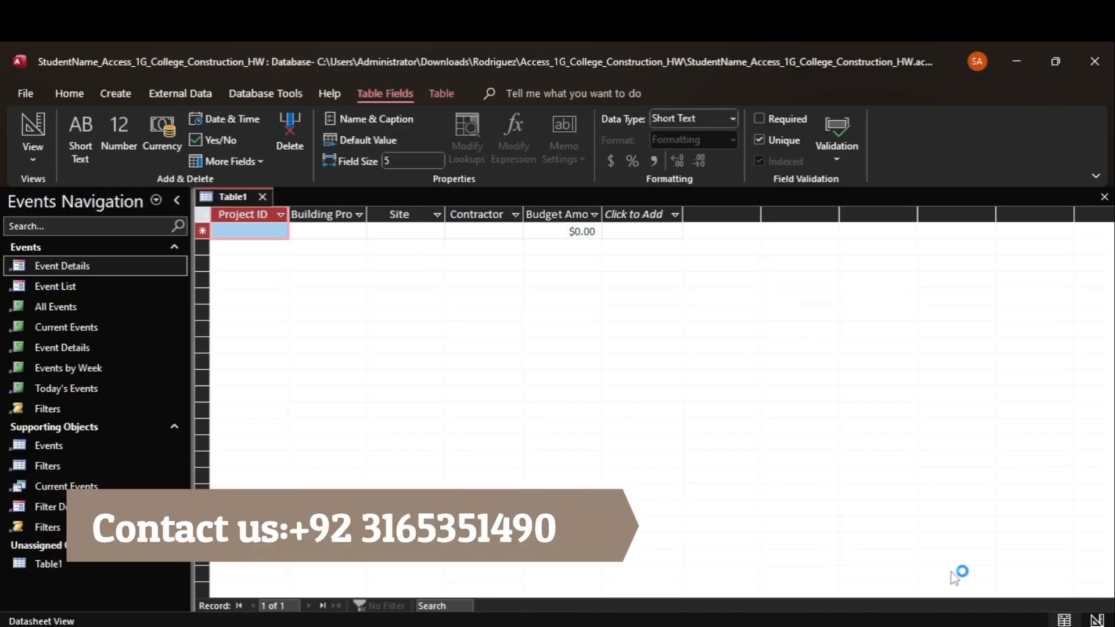
# - Switch to the Word instructions and highlight step 4, including its three listed records, in yellow
pyautogui.moveTo(857, 621)
pyautogui.click(809, 552)
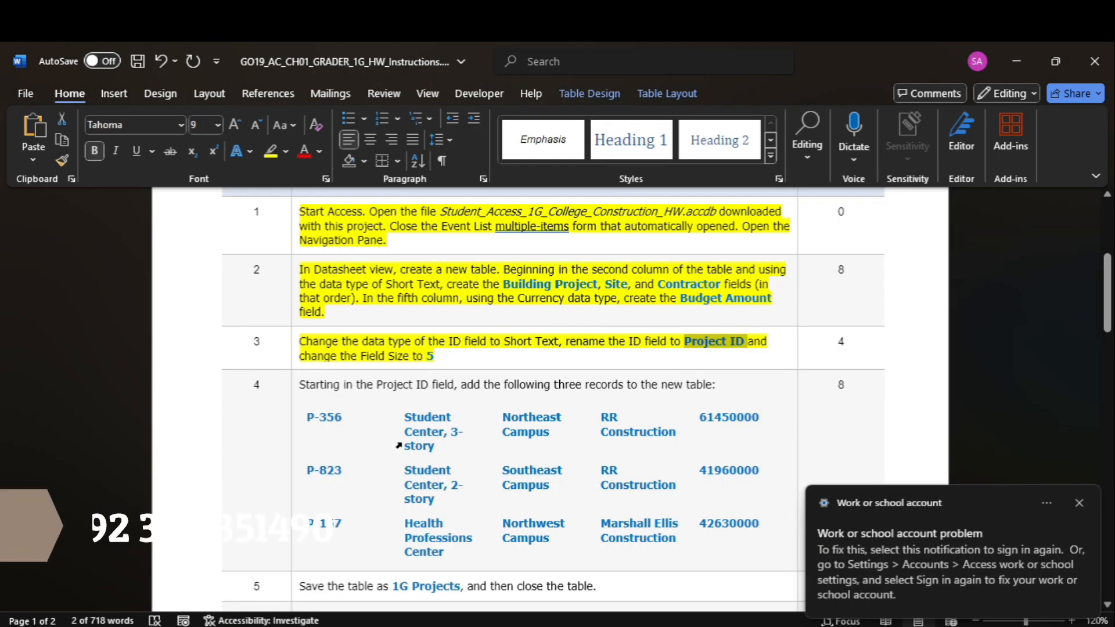
pyautogui.click(290, 420)
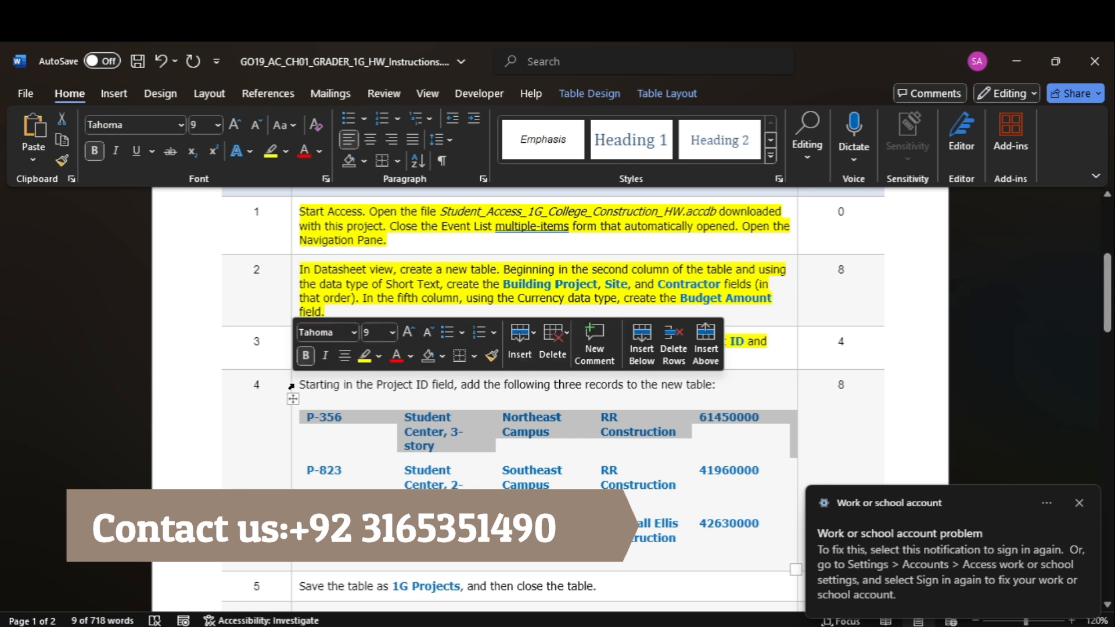
pyautogui.click(291, 386)
pyautogui.click(270, 153)
pyautogui.click(1075, 586)
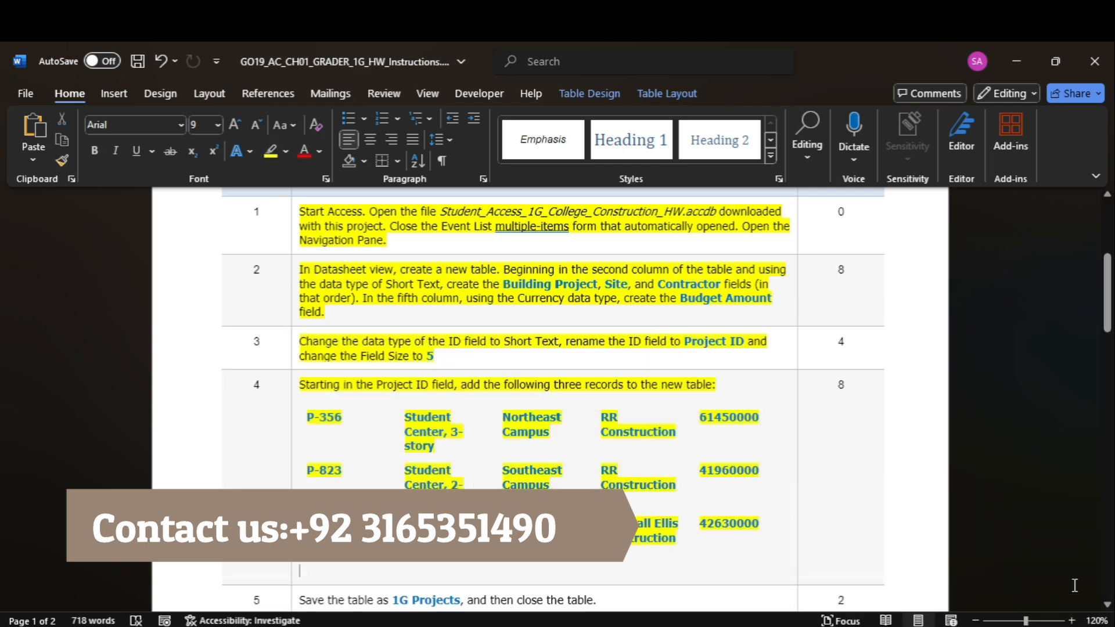
# - Copy P-356 from step 4 in Word into the Project ID field of the first record in Access
pyautogui.moveTo(1107, 294)
pyautogui.mouseDown()
pyautogui.moveTo(1107, 497)
pyautogui.moveTo(1075, 278)
pyautogui.moveTo(1087, 292)
pyautogui.mouseUp()
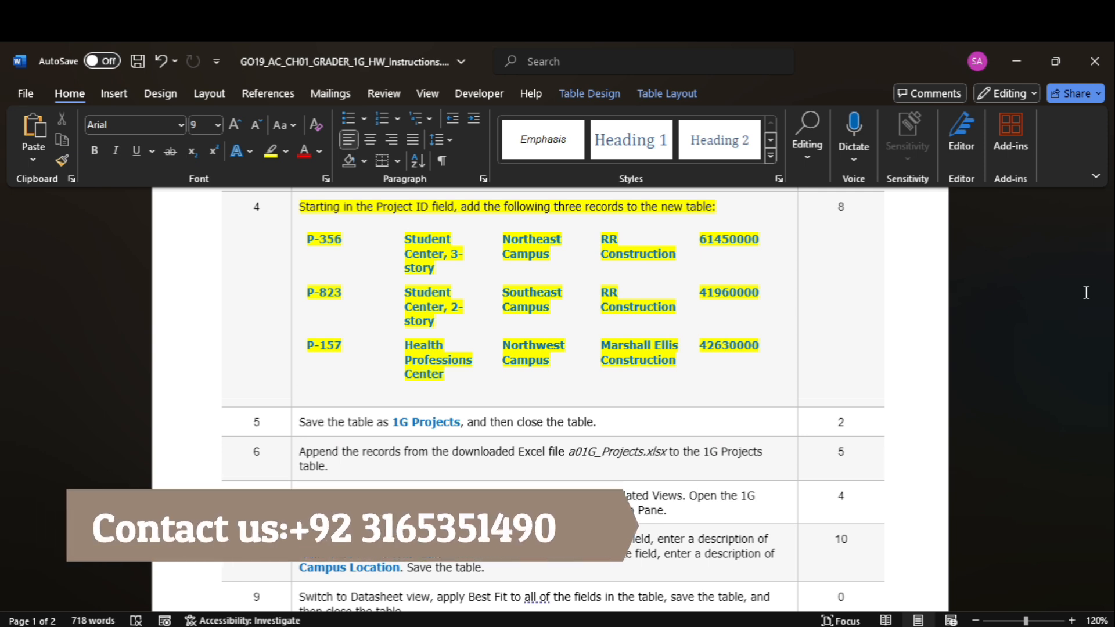
pyautogui.click(305, 241)
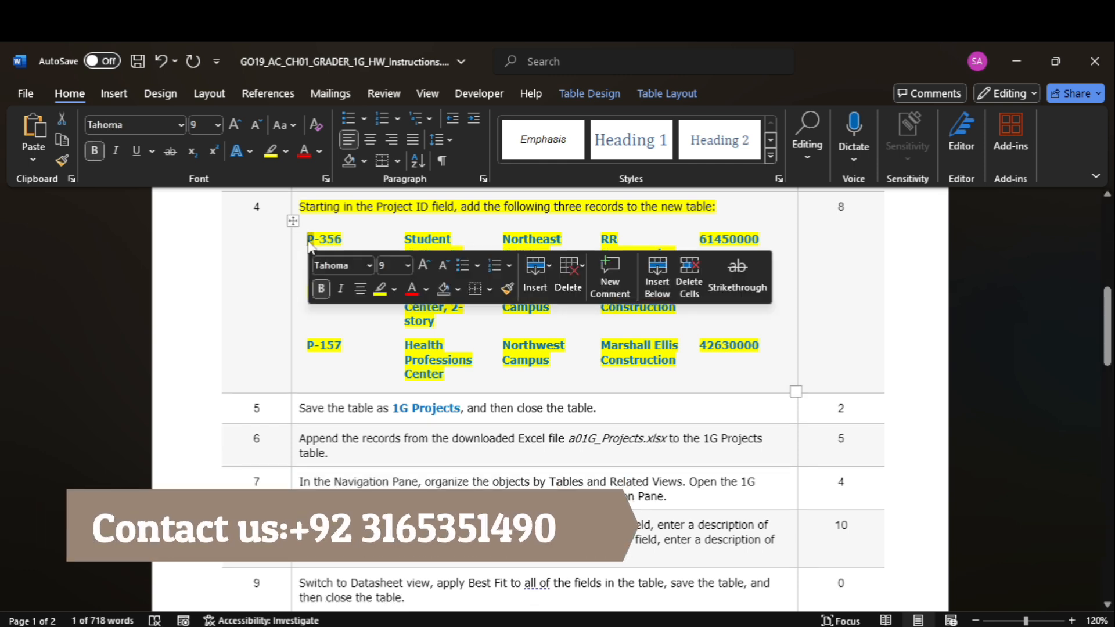
pyautogui.moveTo(327, 239); pyautogui.dragTo(343, 240)
pyautogui.hotkey('ctrl', 'c')
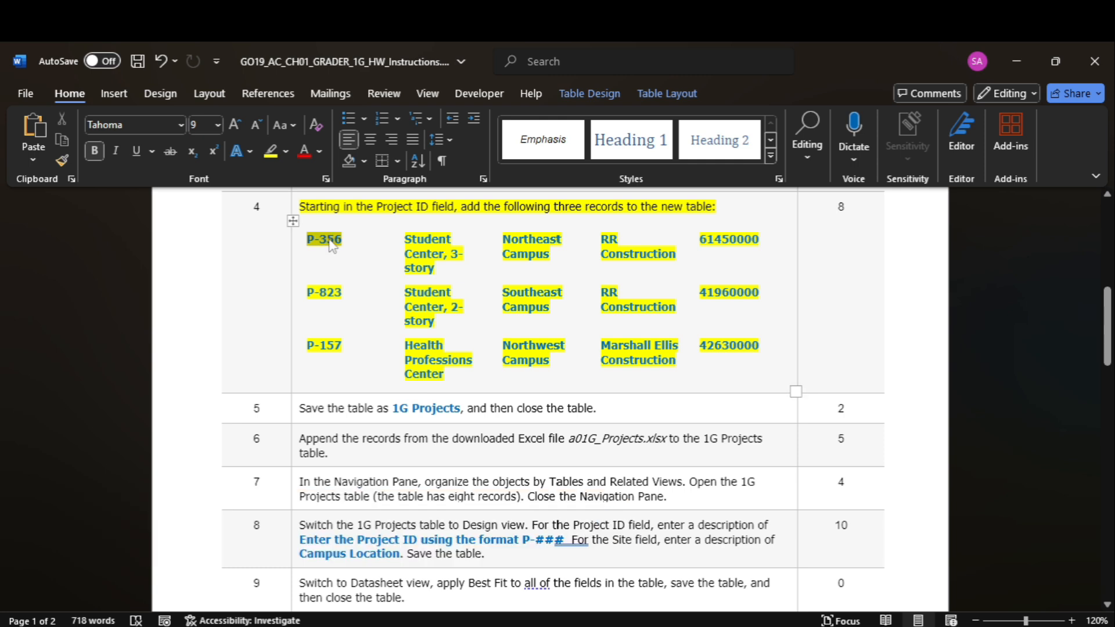
pyautogui.click(845, 569)
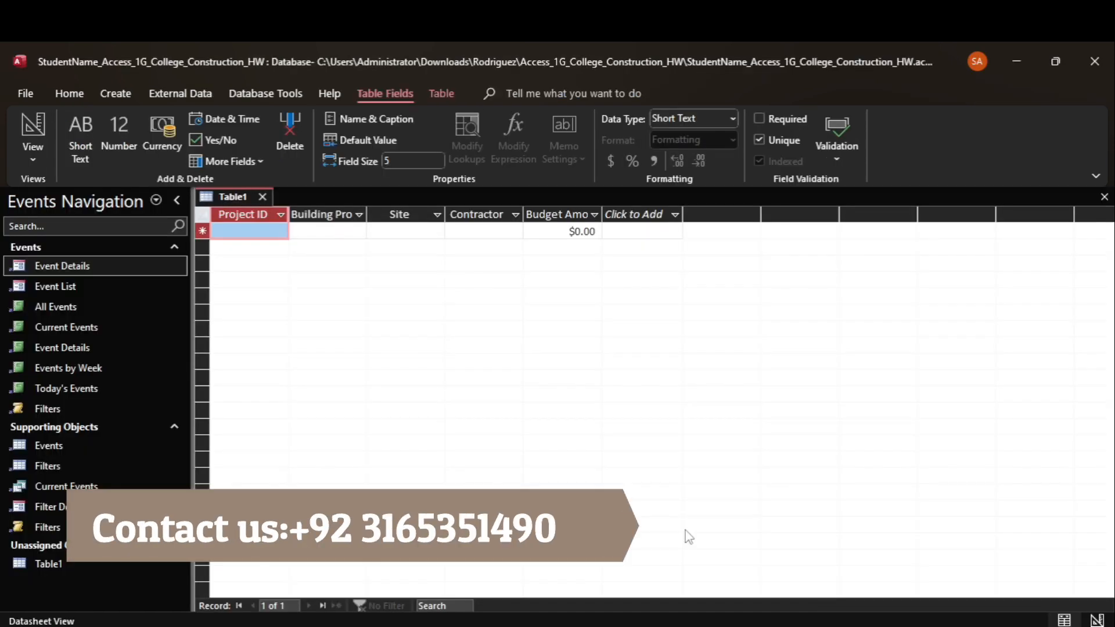
pyautogui.hotkey('ctrl', 'v')
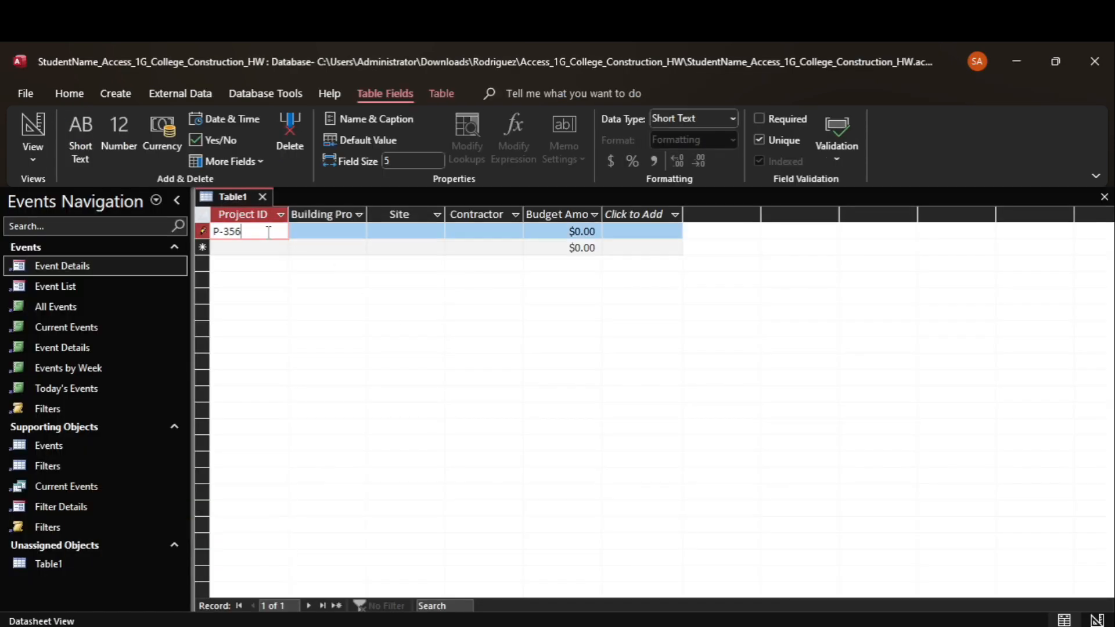
# - Transfer Student Center, 3-story from the Word instructions to the Building Project field of record P-356 in Access
pyautogui.moveTo(811, 624)
pyautogui.click(789, 581)
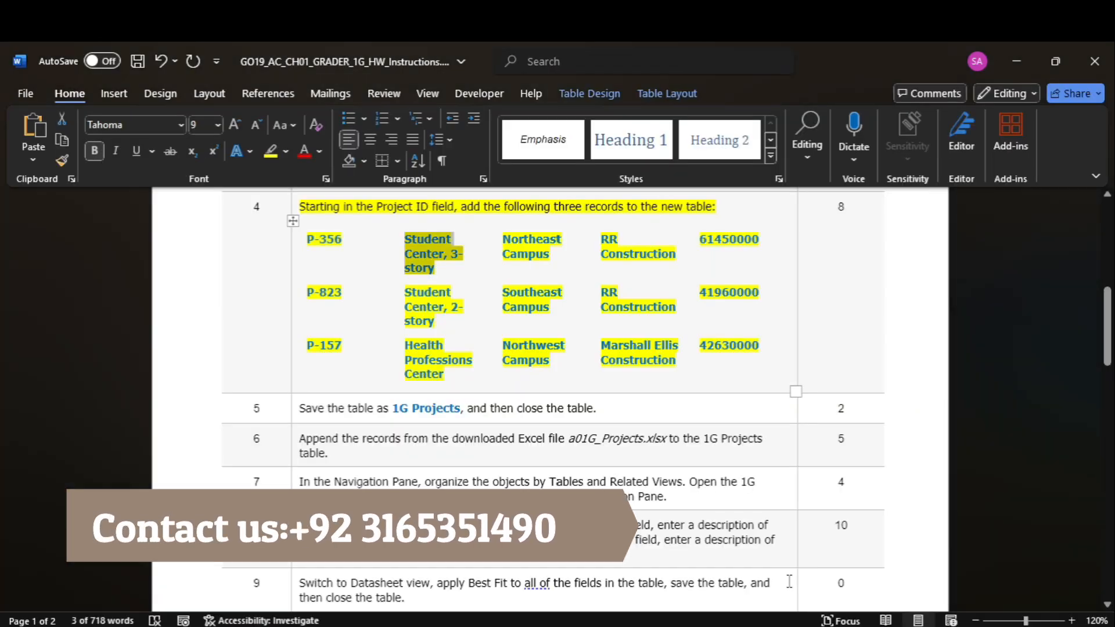
pyautogui.moveTo(845, 624)
pyautogui.click(845, 569)
pyautogui.press('Tab')
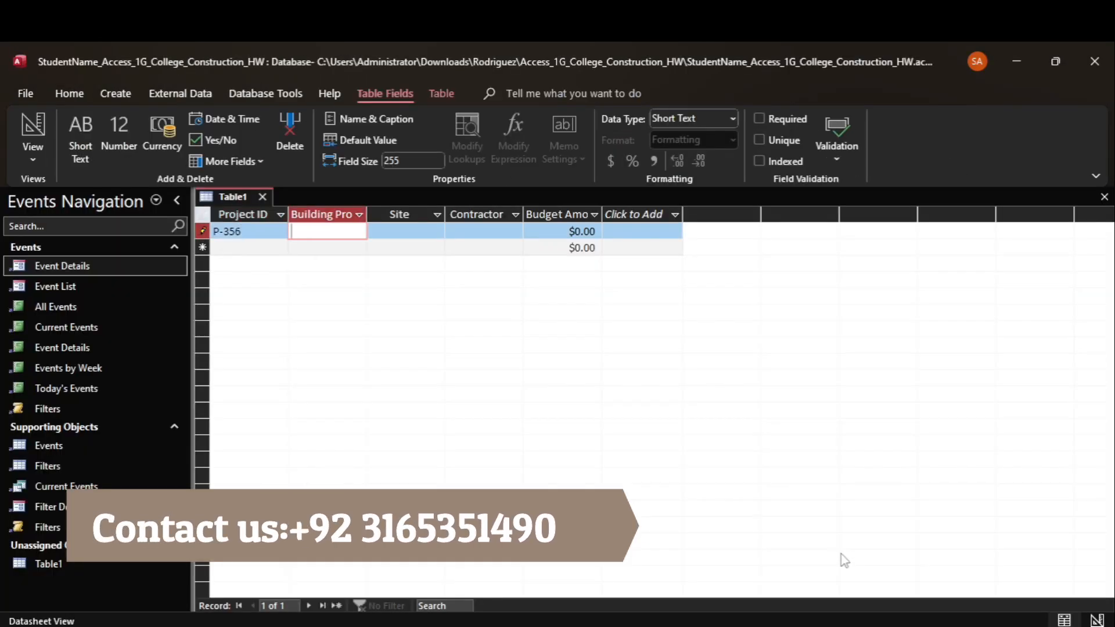
pyautogui.write('Student Center, 3-story')
# - Transfer Northeast Campus from the Word instructions to the Site field of record P-356 in Access
pyautogui.moveTo(811, 624)
pyautogui.click(820, 558)
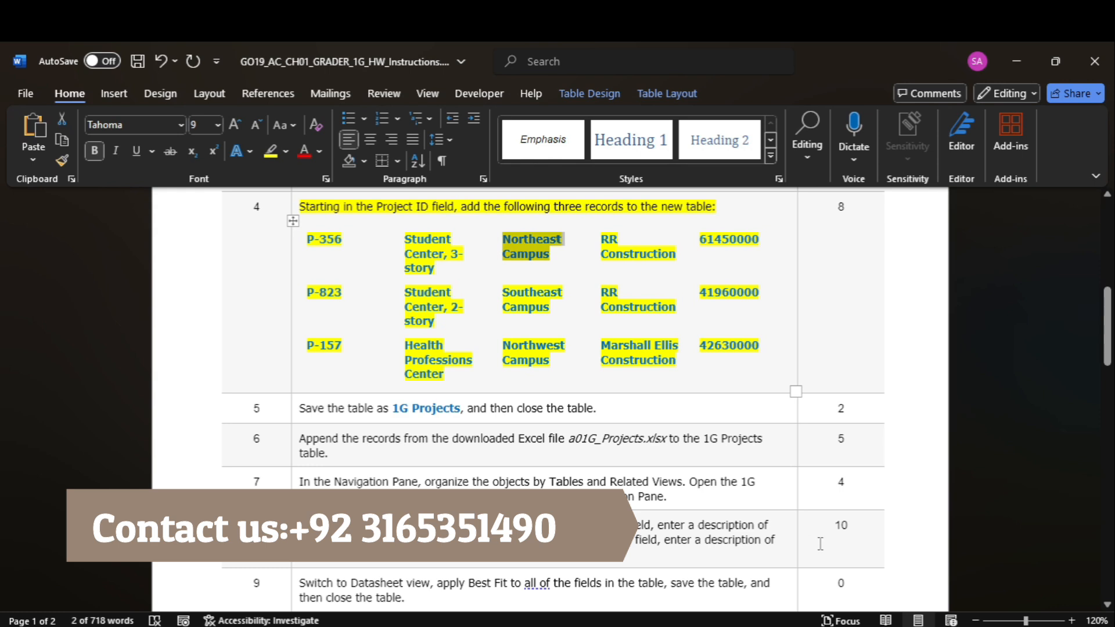
pyautogui.moveTo(845, 625)
pyautogui.click(847, 569)
pyautogui.press('Tab')
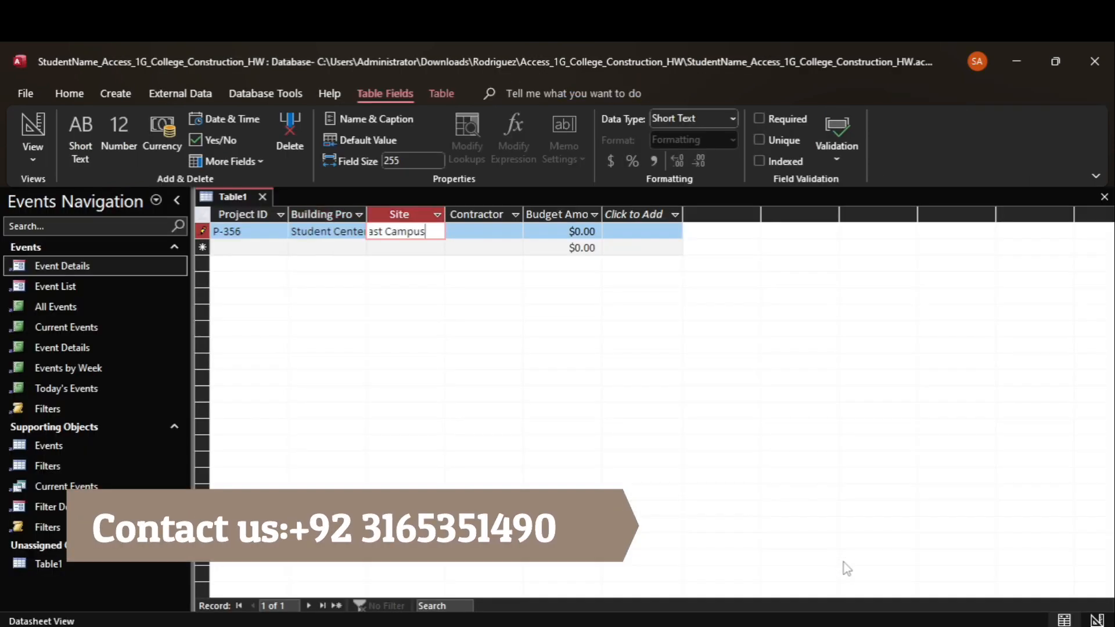
# - Transfer RR Construction from the Word instructions to the Contractor field of record P-356 in Access
pyautogui.moveTo(810, 624)
pyautogui.click(825, 531)
pyautogui.moveTo(845, 624)
pyautogui.click(835, 552)
pyautogui.press('Tab')
pyautogui.write('RR Construction')
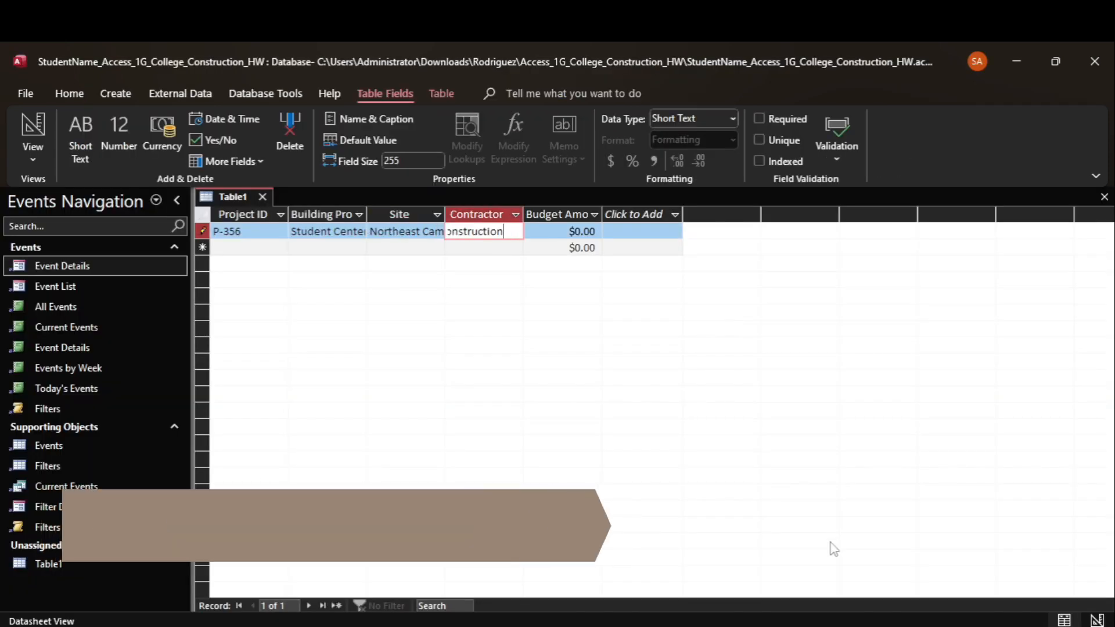
# - Transfer 61450000 from the Word instructions to the Budget Amount field of record P-356 in Access
pyautogui.moveTo(810, 625)
pyautogui.click(810, 564)
pyautogui.moveTo(845, 625)
pyautogui.click(829, 552)
pyautogui.press('Tab')
pyautogui.write('61450000')
# - Start the second record in Access with the Project ID P-823 taken from the Word instructions
pyautogui.moveTo(810, 624)
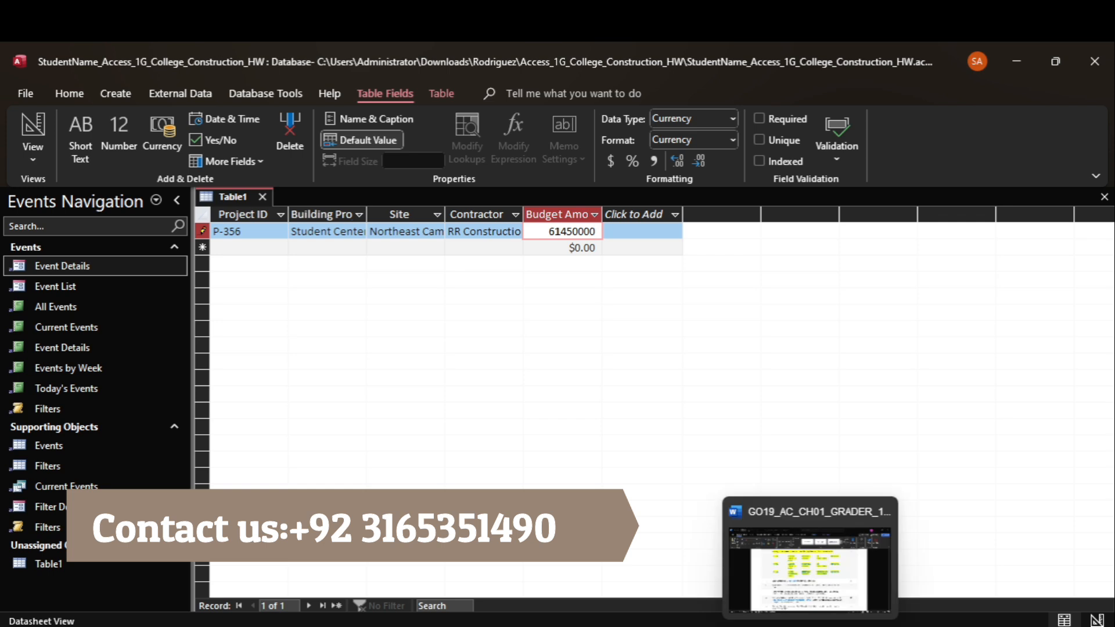
pyautogui.click(812, 555)
pyautogui.moveTo(845, 625)
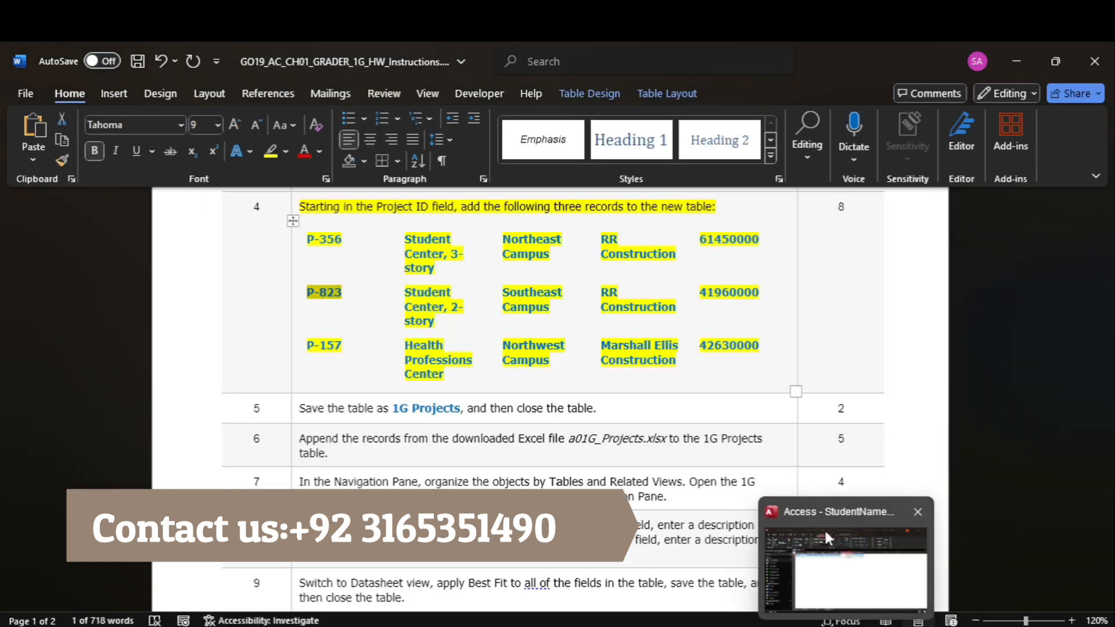
pyautogui.click(845, 558)
pyautogui.press('Tab')
pyautogui.write('P-823')
# - Copy Student Center, 2-story from the Word instructions into the Building Project field of record P-823 in Access
pyautogui.moveTo(810, 624)
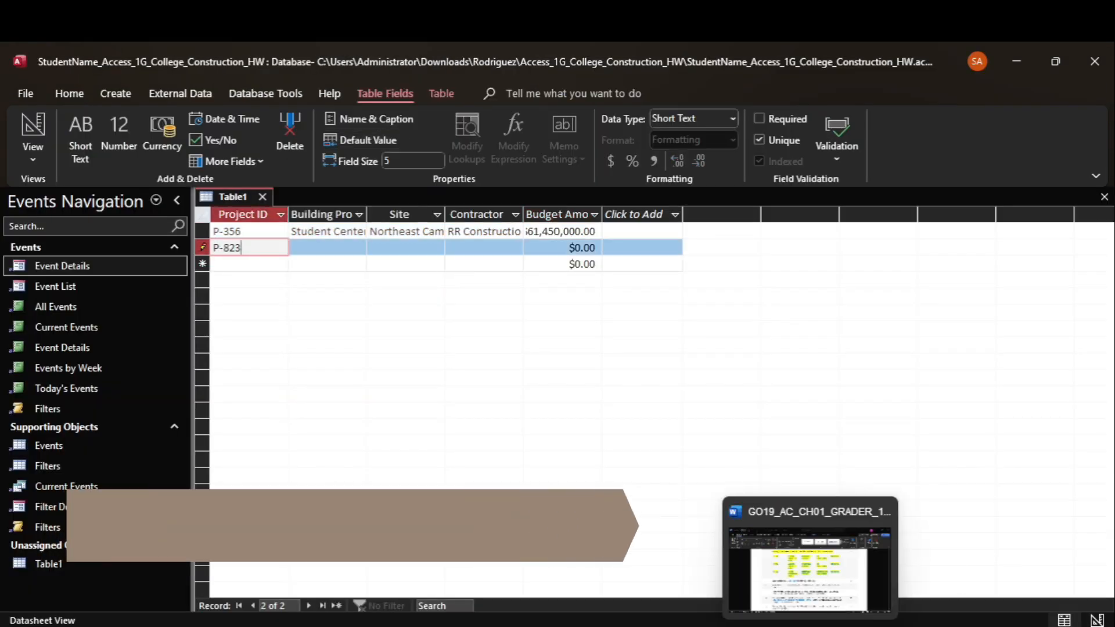
pyautogui.click(812, 554)
pyautogui.moveTo(405, 292); pyautogui.dragTo(435, 322)
pyautogui.hotkey('ctrl', 'c')
pyautogui.moveTo(845, 624)
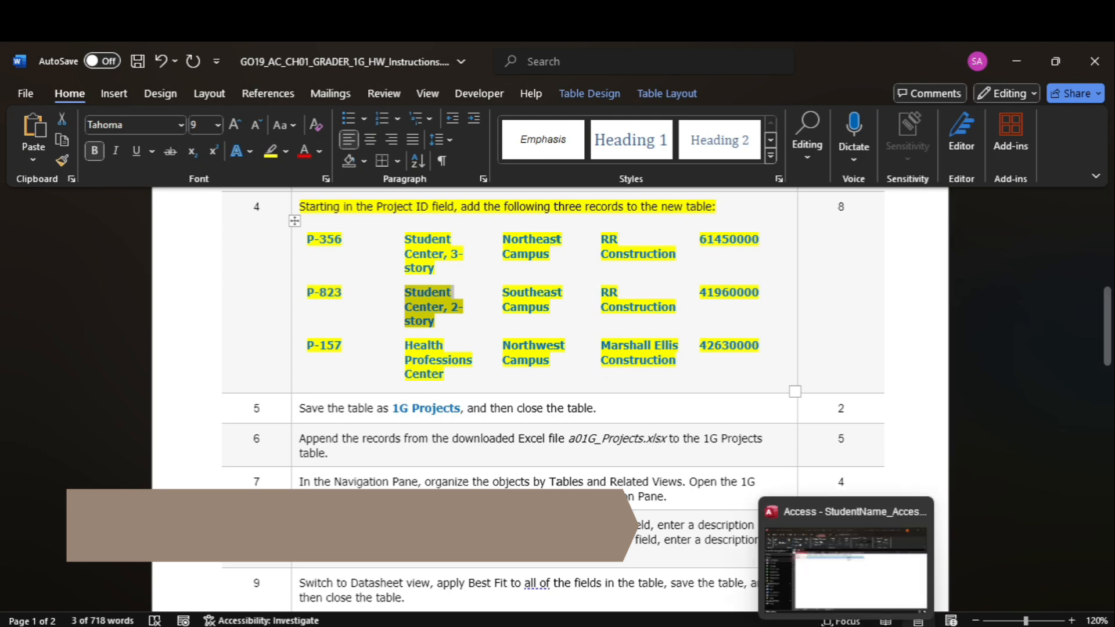
pyautogui.click(863, 568)
pyautogui.press('Tab')
pyautogui.hotkey('ctrl', 'v')
# - Copy Southeast Campus from the Word instructions into the Site field of record P-823 in Access
pyautogui.click(814, 591)
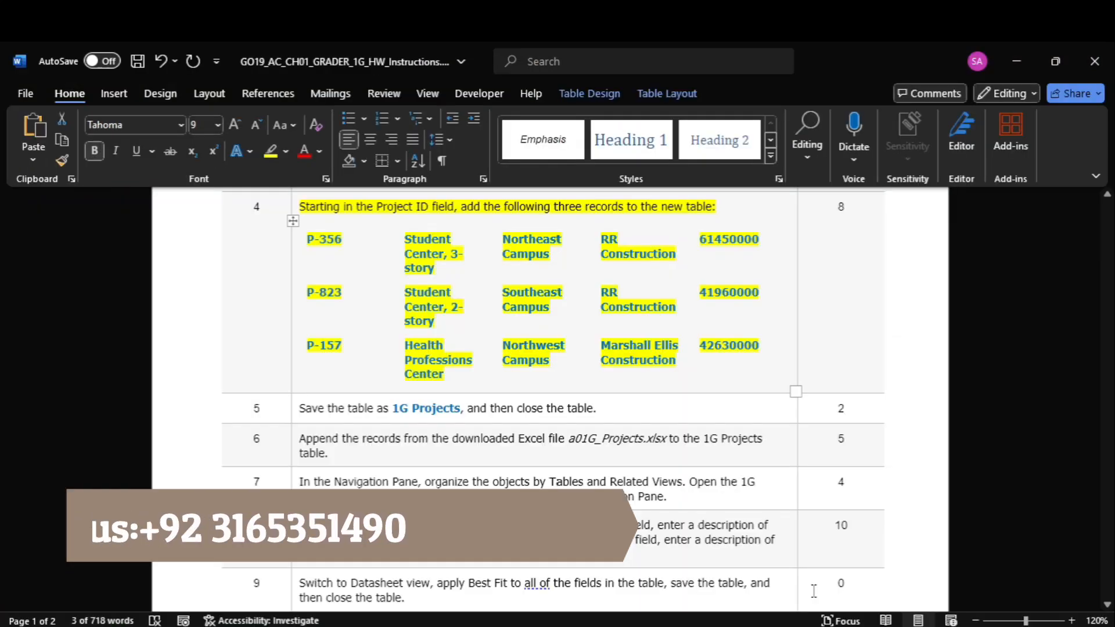
pyautogui.moveTo(502, 293); pyautogui.dragTo(550, 308)
pyautogui.hotkey('ctrl', 'c')
pyautogui.click(840, 577)
pyautogui.press('Tab')
pyautogui.hotkey('ctrl', 'v')
# - Complete record P-823 in Access with contractor RR Construction and budget amount 41960000 from the Word instructions
pyautogui.click(828, 576)
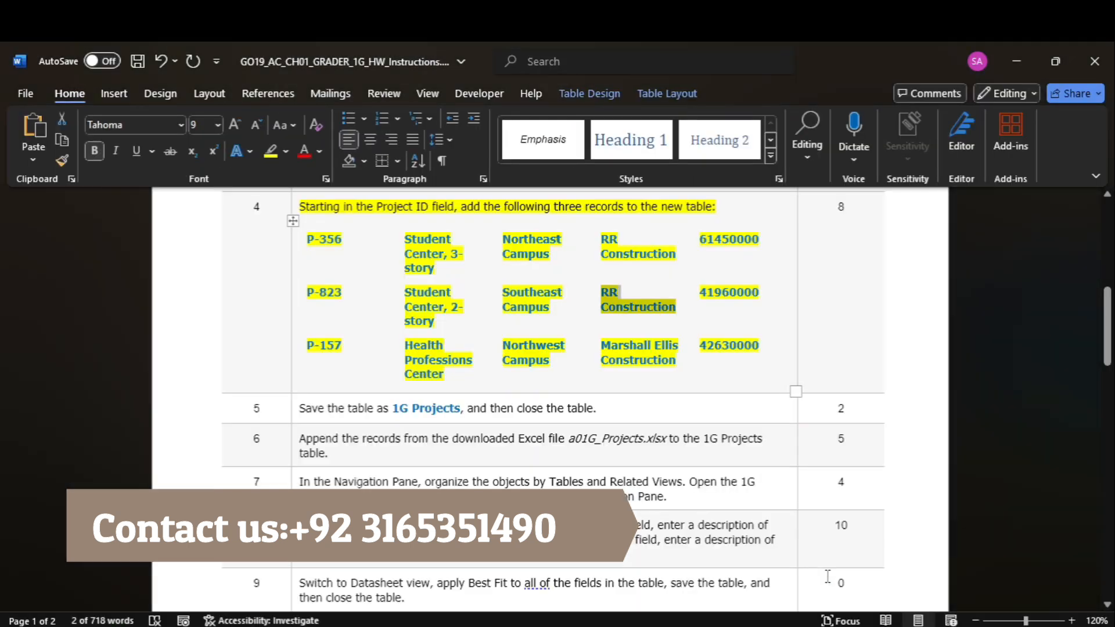
pyautogui.click(831, 562)
pyautogui.press('Tab')
pyautogui.moveTo(819, 604)
pyautogui.click(804, 568)
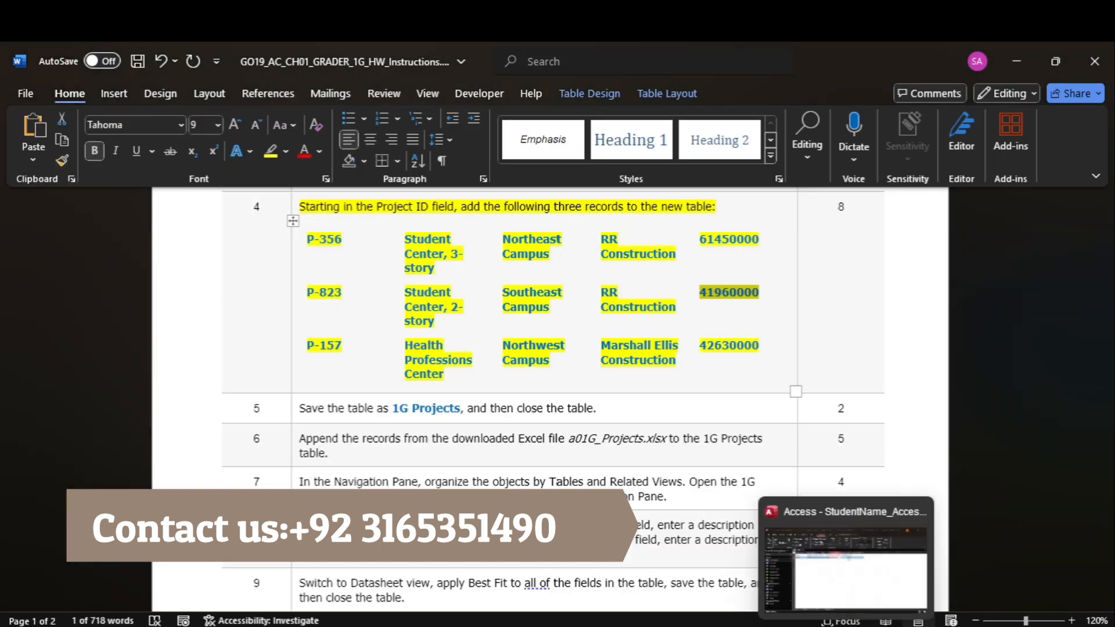
pyautogui.click(821, 531)
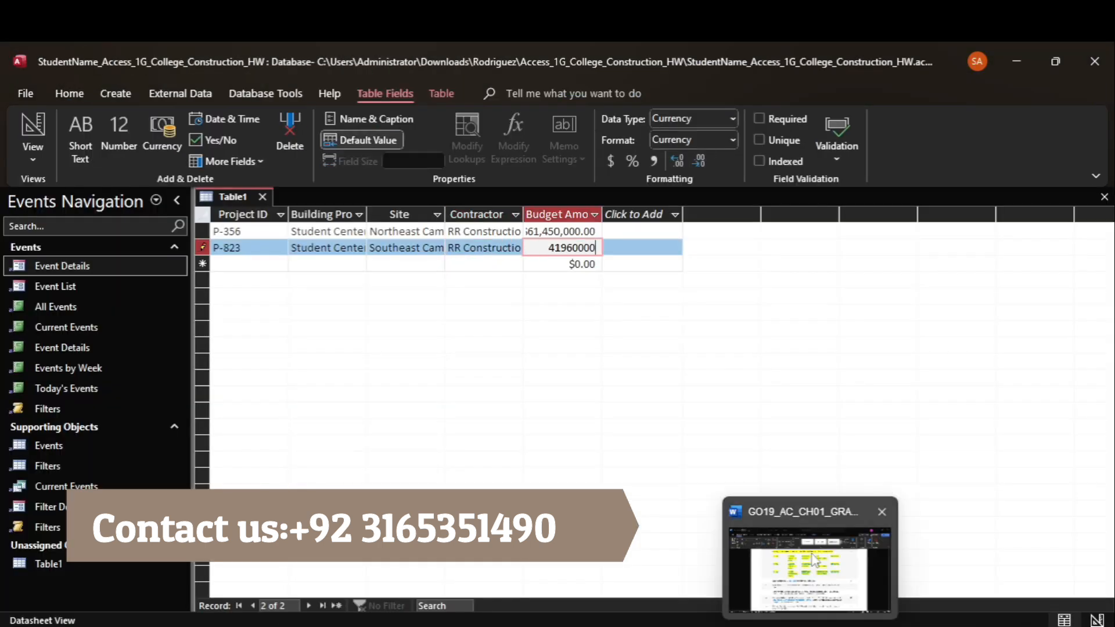
# - Start the third record in Access with Project ID P-157 and building project Health Professions Center from the Word instructions
pyautogui.click(812, 552)
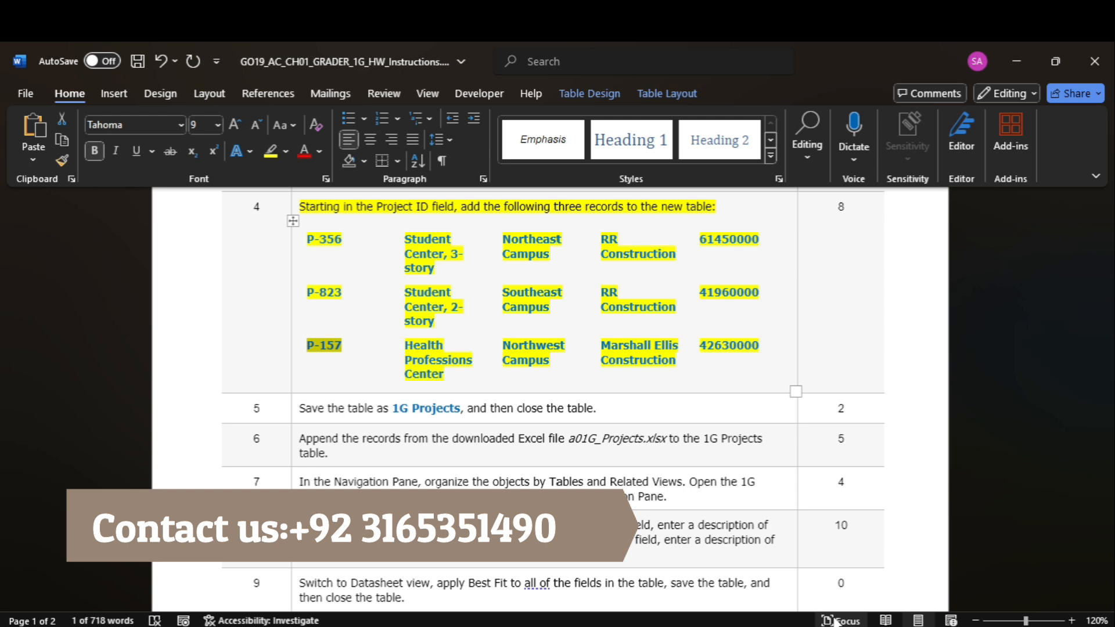
pyautogui.click(839, 570)
pyautogui.write('P-157')
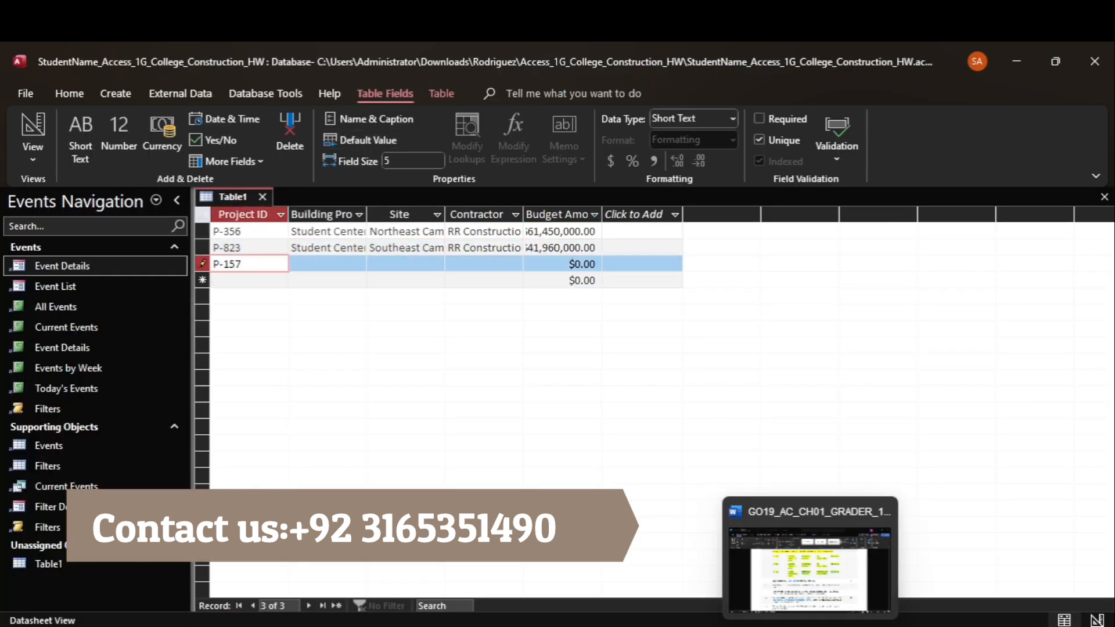
pyautogui.click(817, 581)
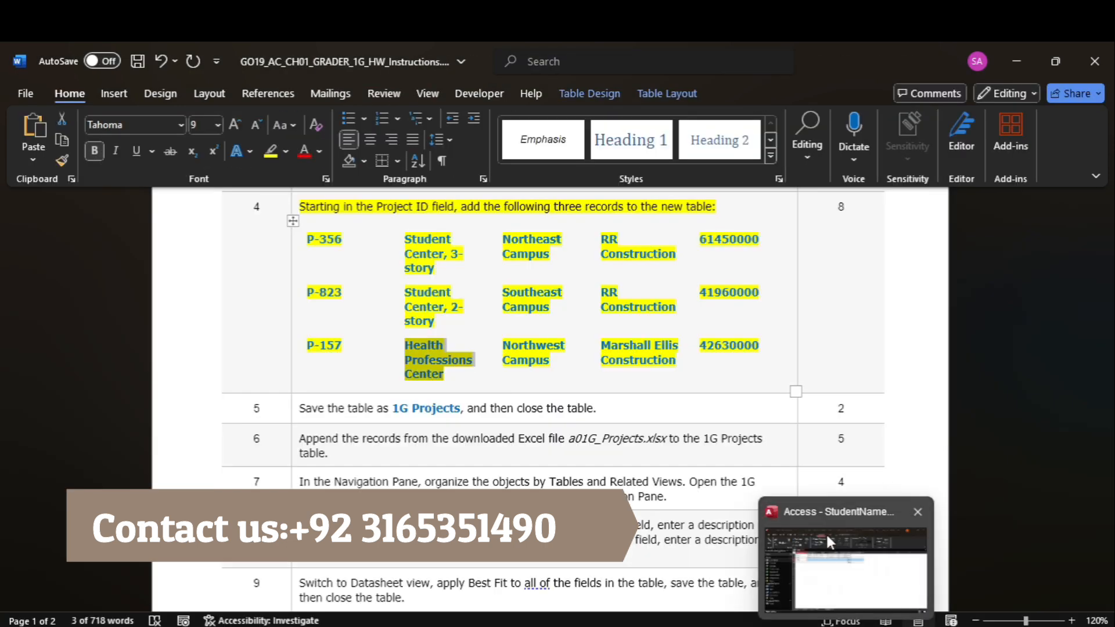
pyautogui.click(827, 530)
# - Copy site Northwest Campus and contractor Marshall Ellis Construction from the Word instructions into record P-157 in Access
pyautogui.click(816, 549)
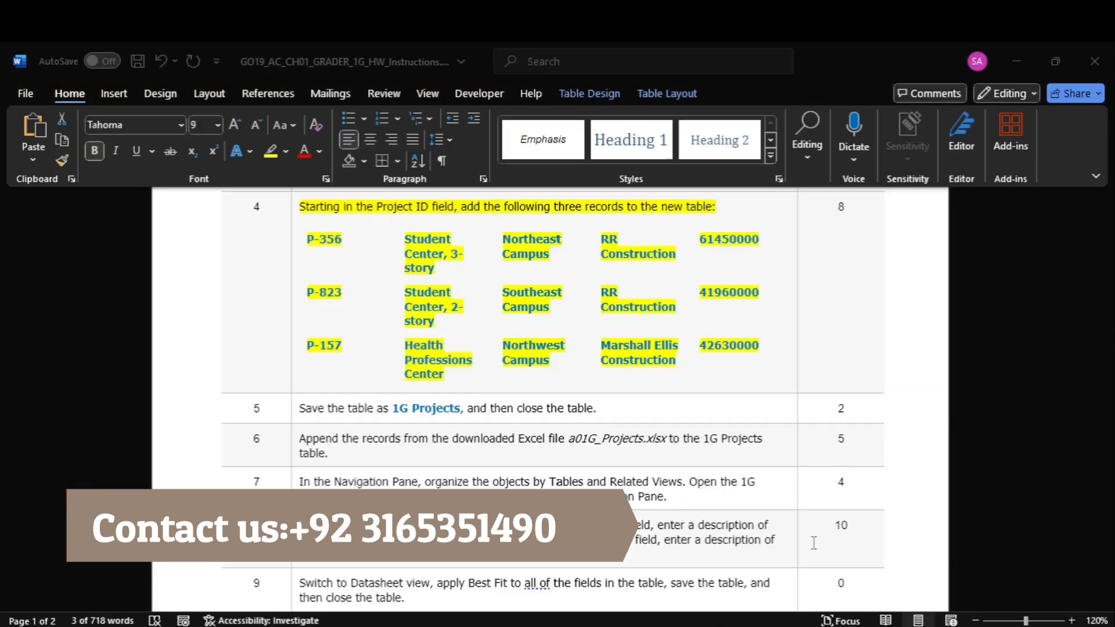
pyautogui.click(845, 531)
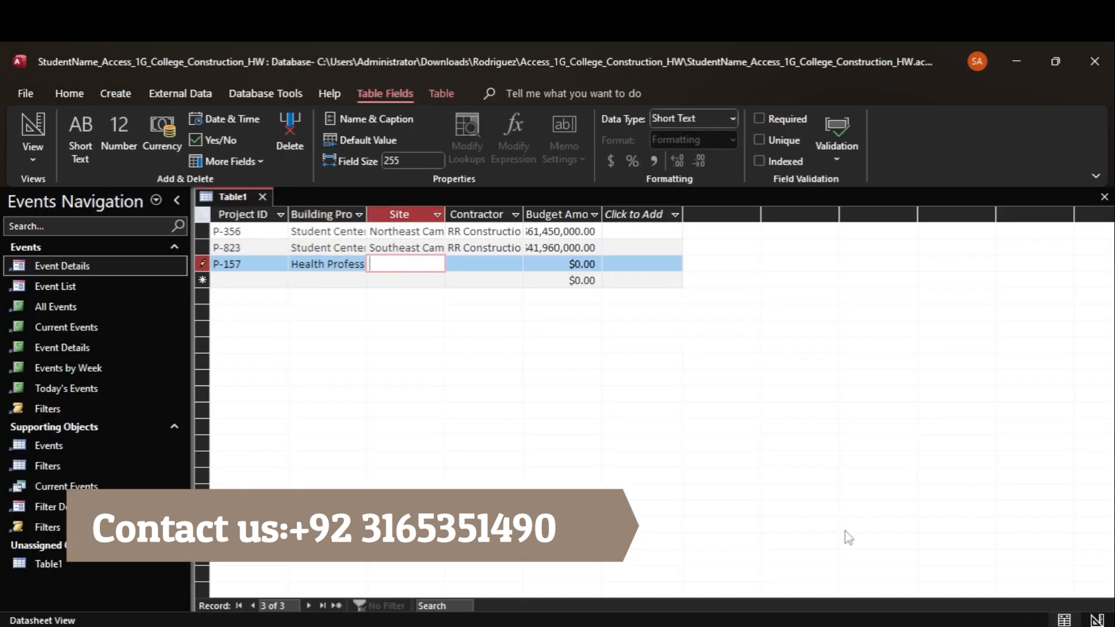
pyautogui.click(819, 543)
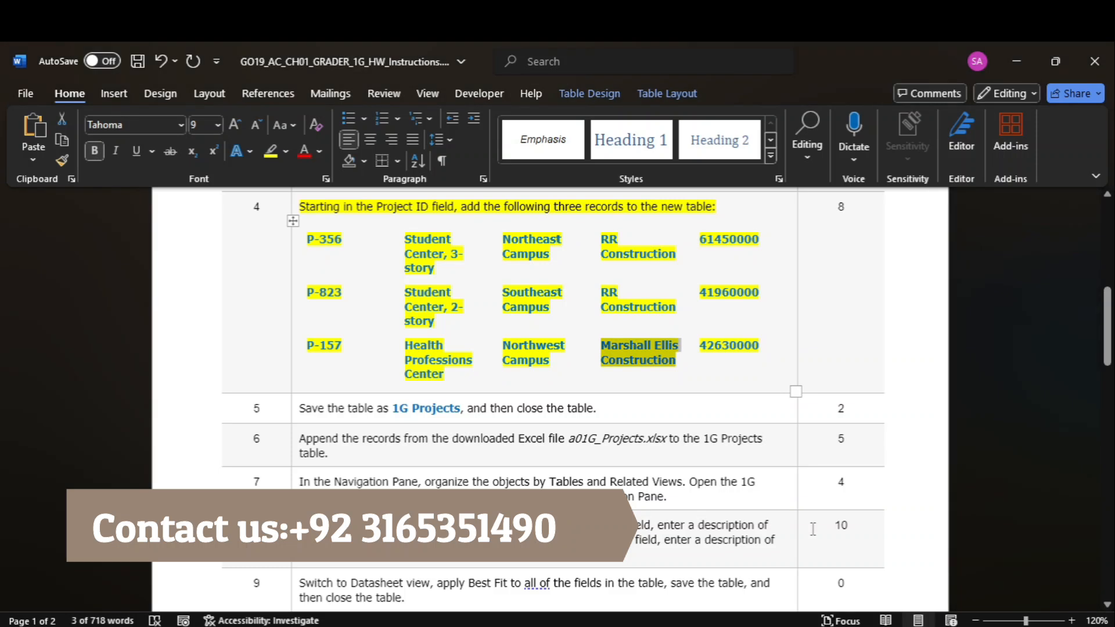
pyautogui.click(838, 576)
pyautogui.press('Tab')
pyautogui.write('Marshall Ellis Construction')
# - Copy budget amount 42630000 from the Word instructions into the Budget Amount field of record P-157 in Access
pyautogui.click(831, 624)
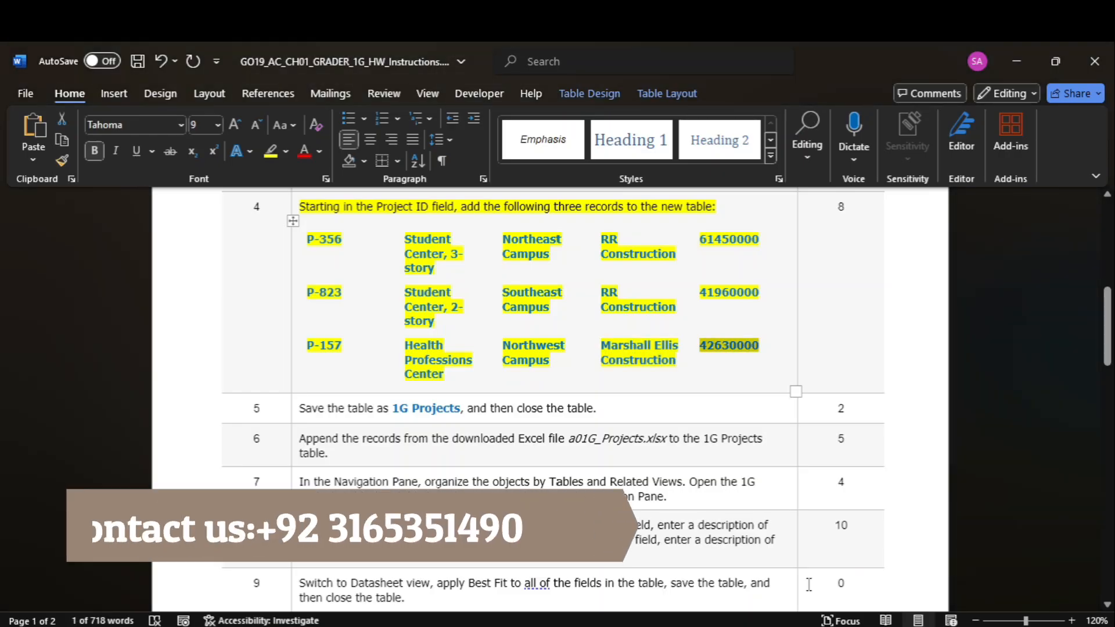
pyautogui.moveTo(832, 624)
pyautogui.click(818, 544)
pyautogui.press('Tab')
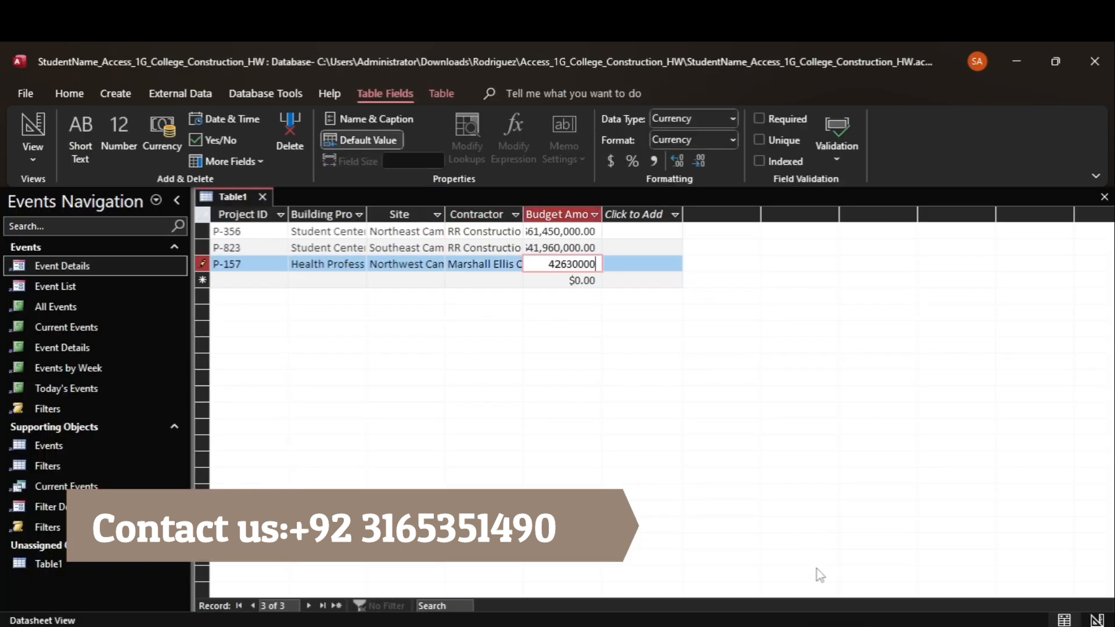
# - Switch to the Word instructions and highlight the text of step 5 in yellow
pyautogui.click(813, 557)
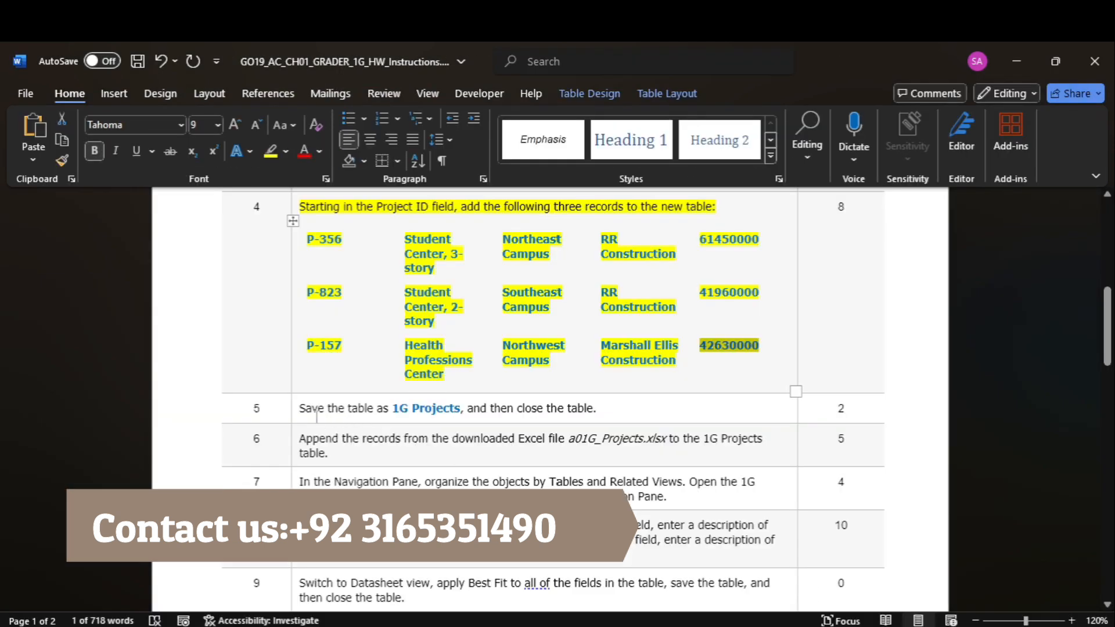
pyautogui.click(296, 415)
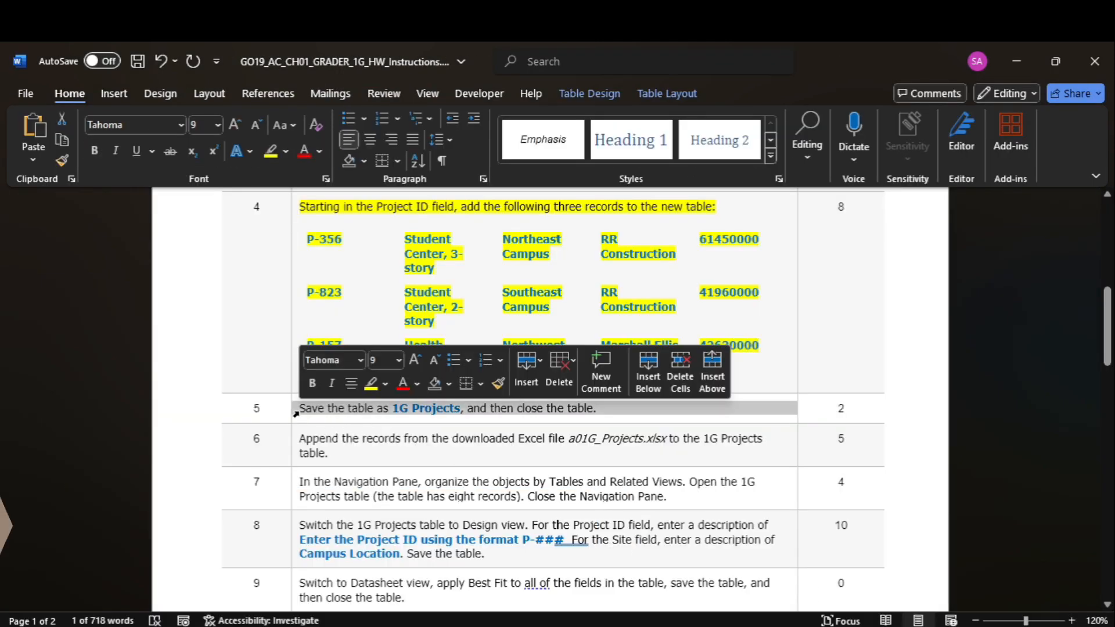
pyautogui.click(270, 151)
# - Copy the name 1G Projects from step 5 in Word and save the Access table under it
pyautogui.moveTo(393, 410); pyautogui.dragTo(460, 409)
pyautogui.hotkey('ctrl', 'c')
pyautogui.moveTo(832, 624)
pyautogui.click(845, 581)
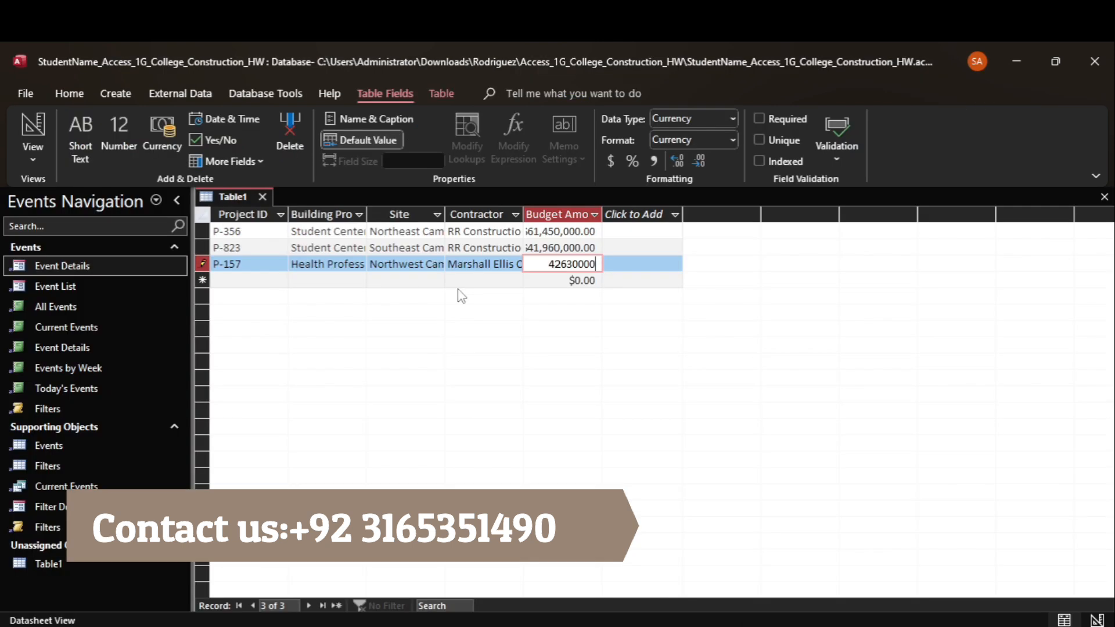
pyautogui.rightClick(242, 202)
pyautogui.click(259, 209)
pyautogui.hotkey('ctrl', 'v')
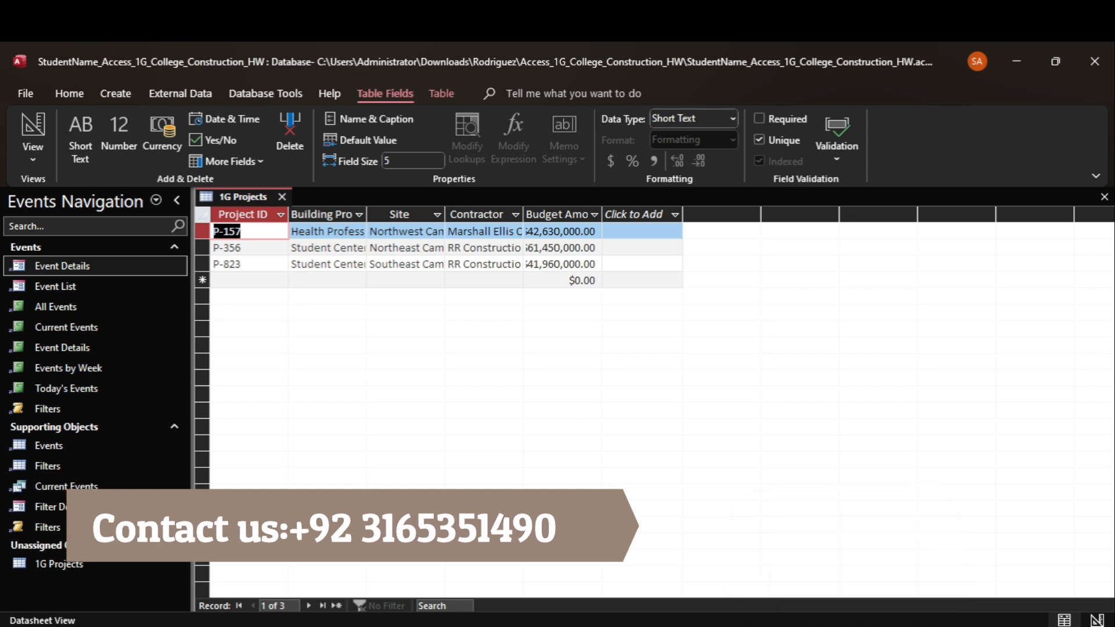
# - Return to the Word instructions and highlight the text of step 6 in yellow
pyautogui.moveTo(809, 624)
pyautogui.click(845, 573)
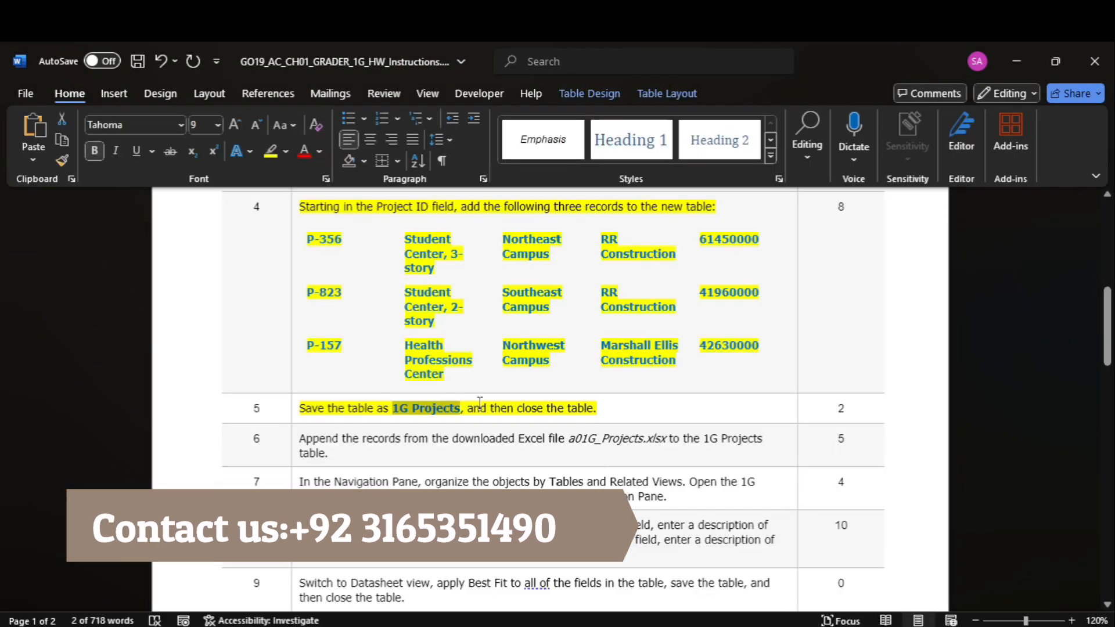
pyautogui.click(291, 453)
pyautogui.click(271, 151)
pyautogui.click(687, 558)
# - Switch to Access and close the 1G Projects table
pyautogui.moveTo(810, 624)
pyautogui.click(837, 551)
pyautogui.click(282, 198)
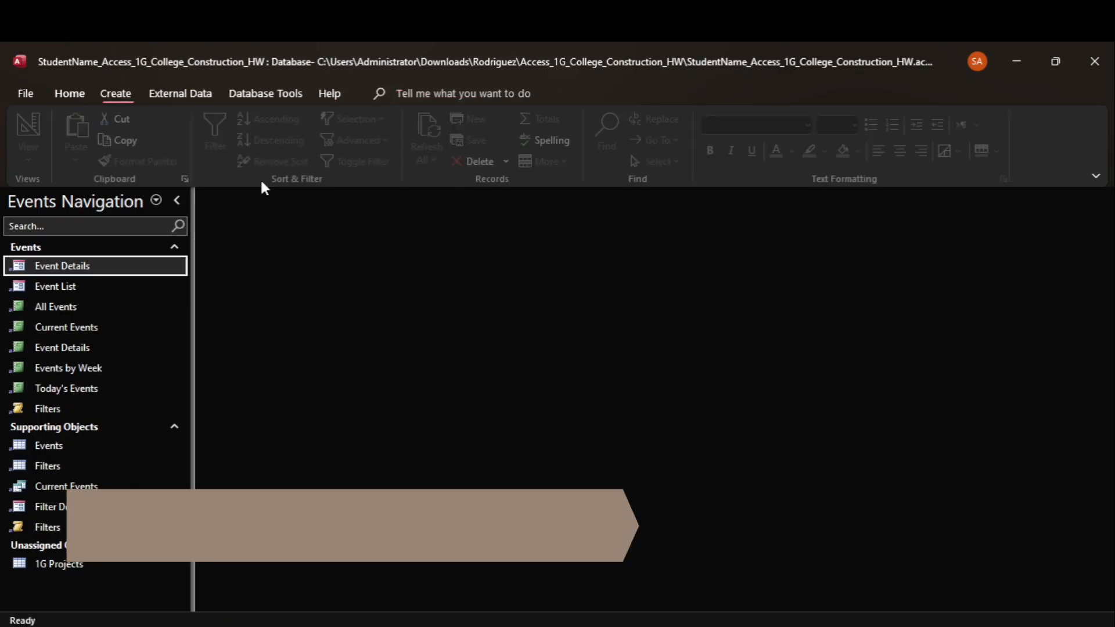
# - Review step 6 in the Word instructions, then start importing external data from an Excel file in Access
pyautogui.moveTo(810, 624)
pyautogui.click(811, 558)
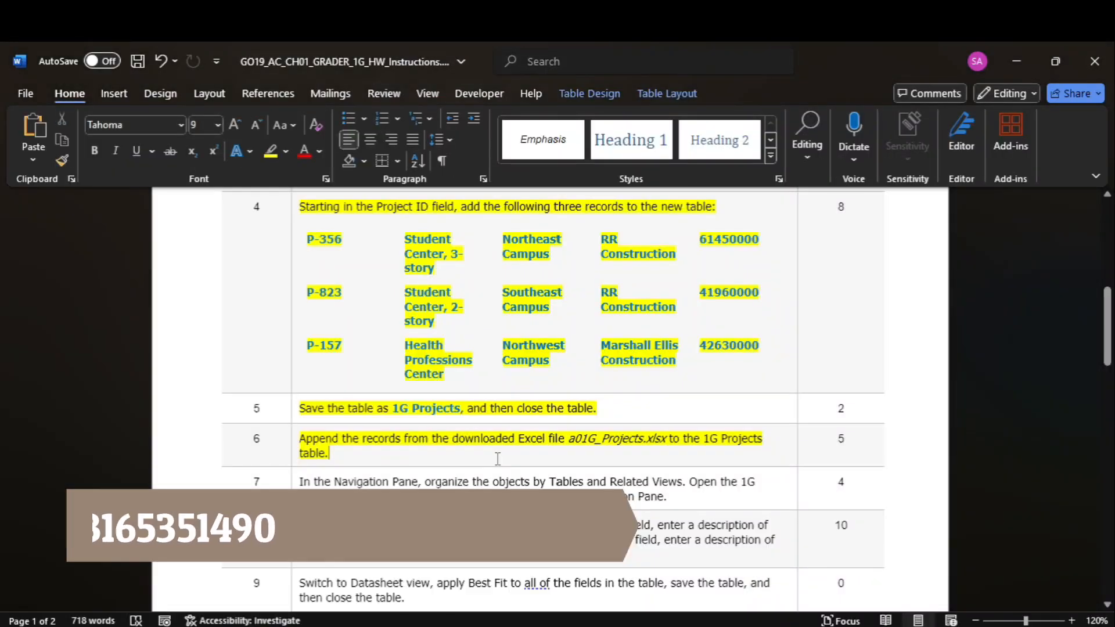
pyautogui.scroll(-3, 813, 337)
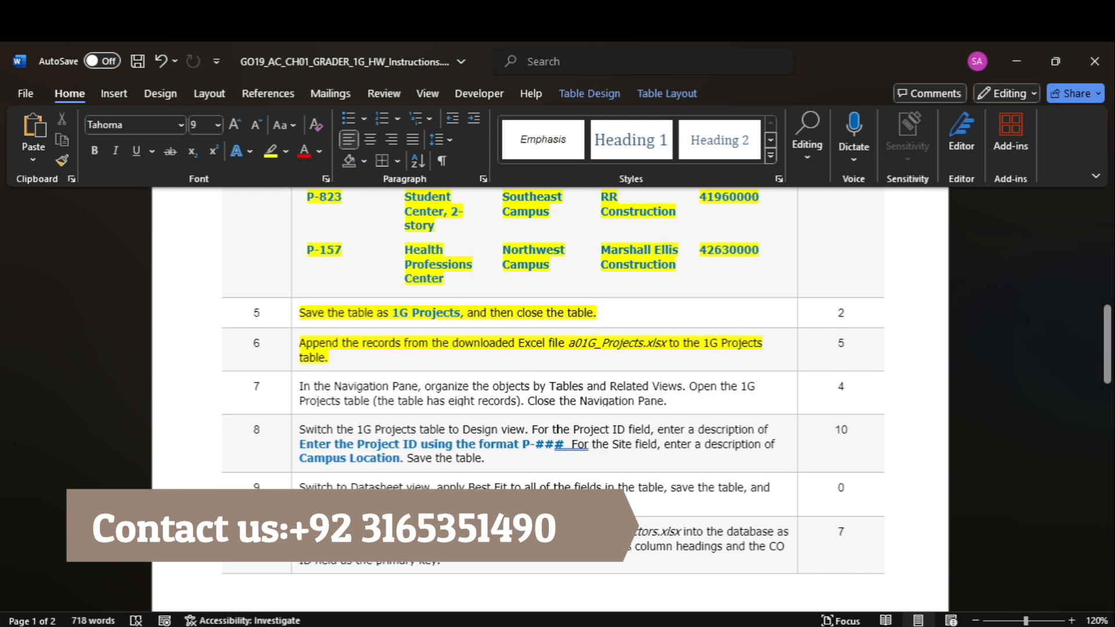
pyautogui.moveTo(846, 624)
pyautogui.click(842, 557)
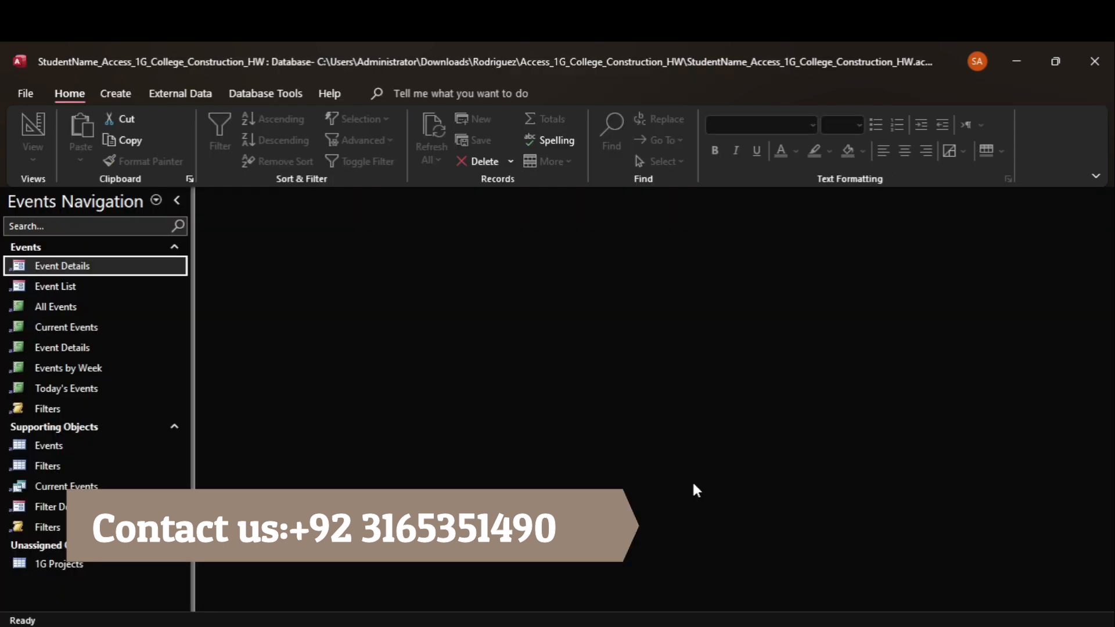
pyautogui.click(188, 93)
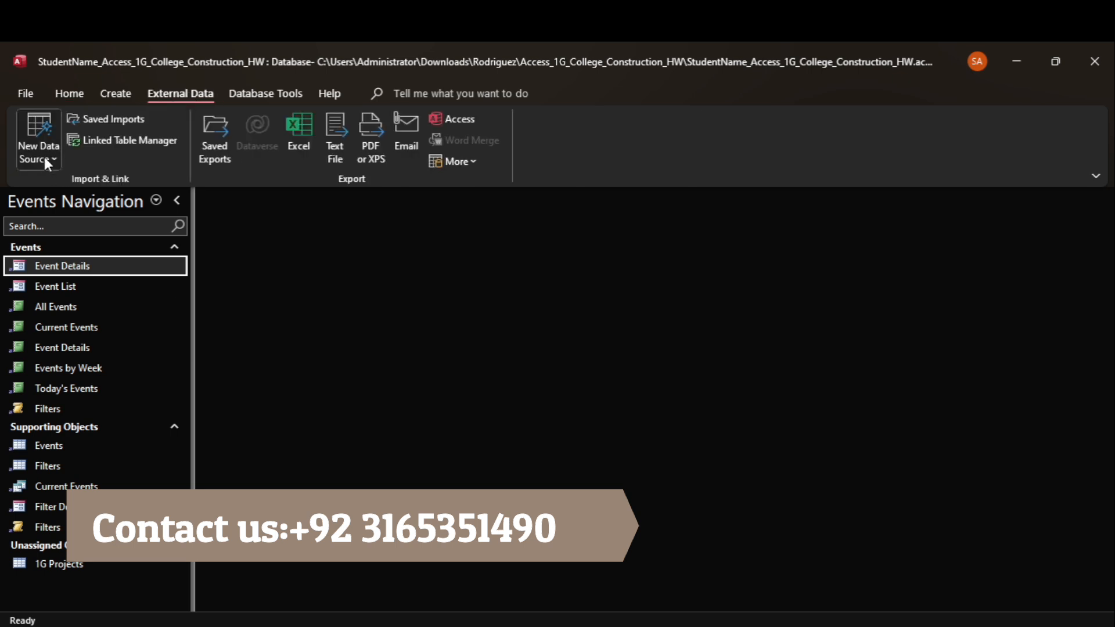
pyautogui.click(44, 157)
pyautogui.moveTo(113, 201)
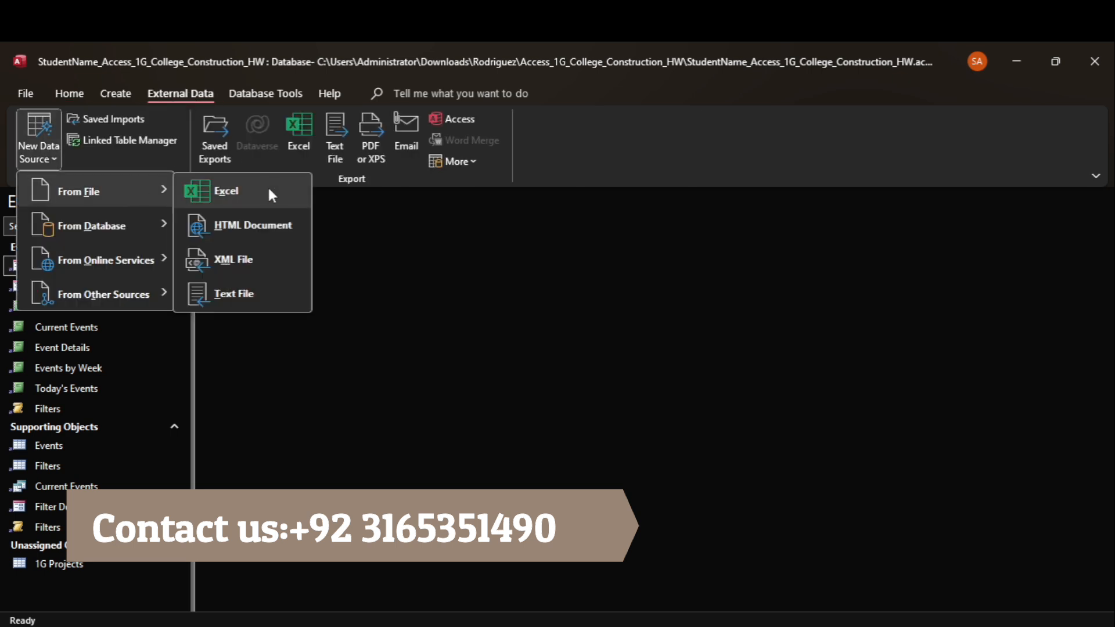
pyautogui.click(268, 189)
# - Browse for the import source and go to the Access_1G_College_Construction_HW folder using the path copied from File Explorer
pyautogui.click(794, 225)
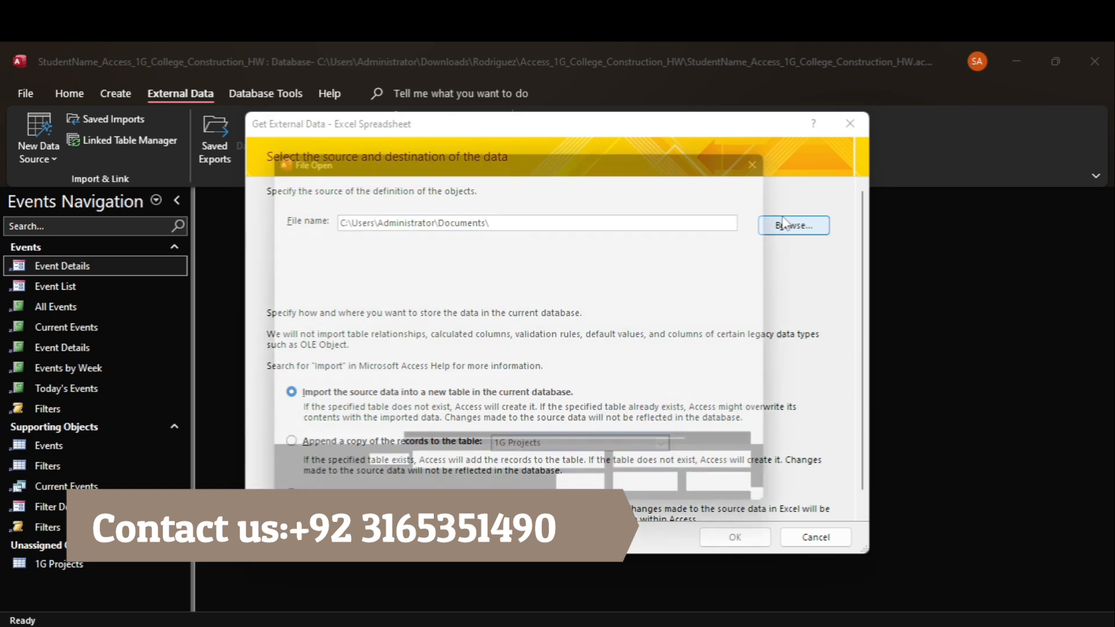
pyautogui.click(772, 552)
pyautogui.click(747, 124)
pyautogui.hotkey('ctrl', 'c')
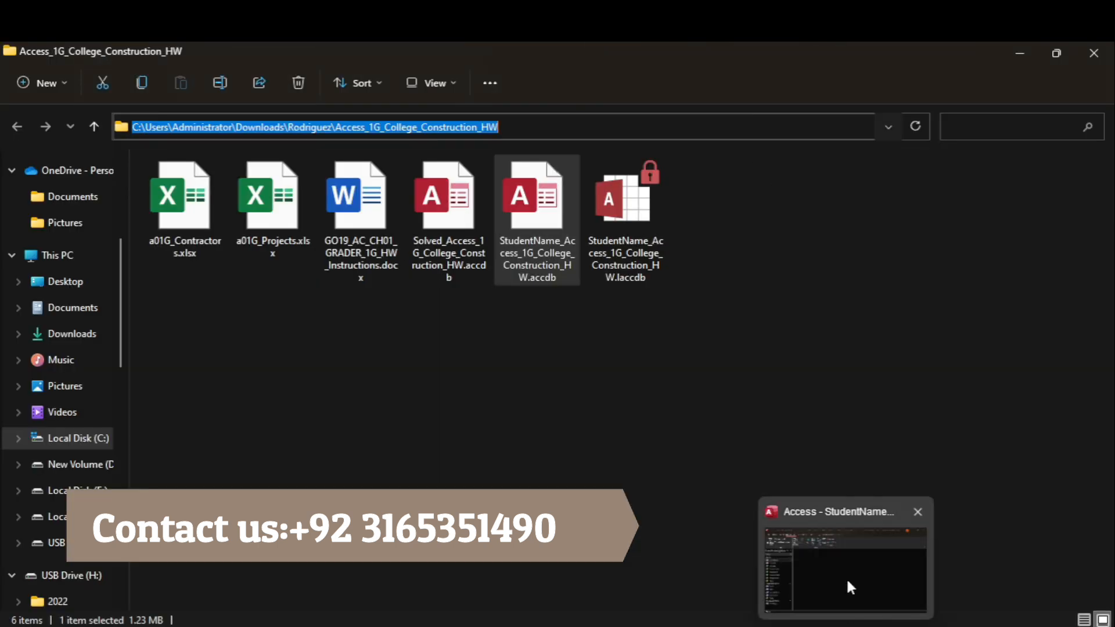
pyautogui.click(848, 586)
pyautogui.click(534, 189)
pyautogui.hotkey('ctrl', 'v')
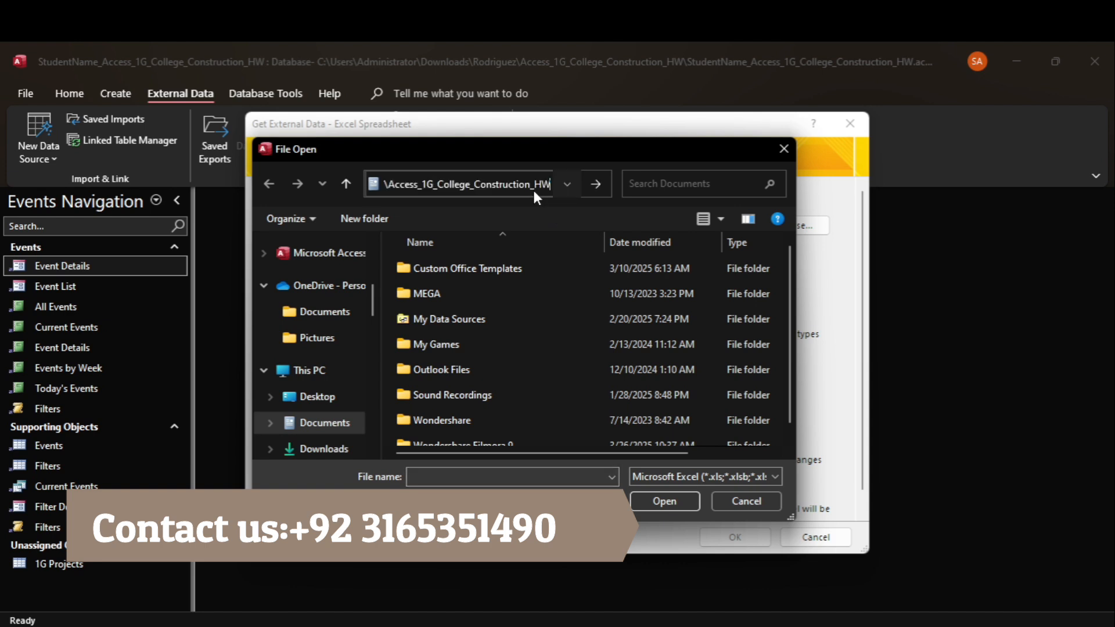
pyautogui.press('Return')
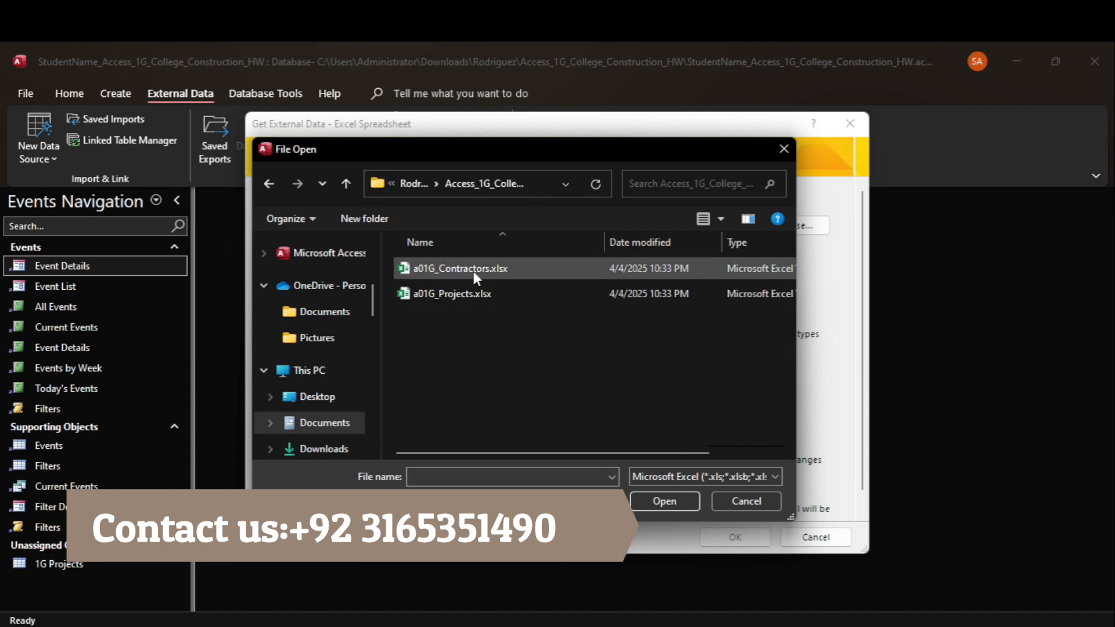
# - Check the source file name in the Word instructions and choose a01G_Projects.xlsx as the import file in Access
pyautogui.click(818, 605)
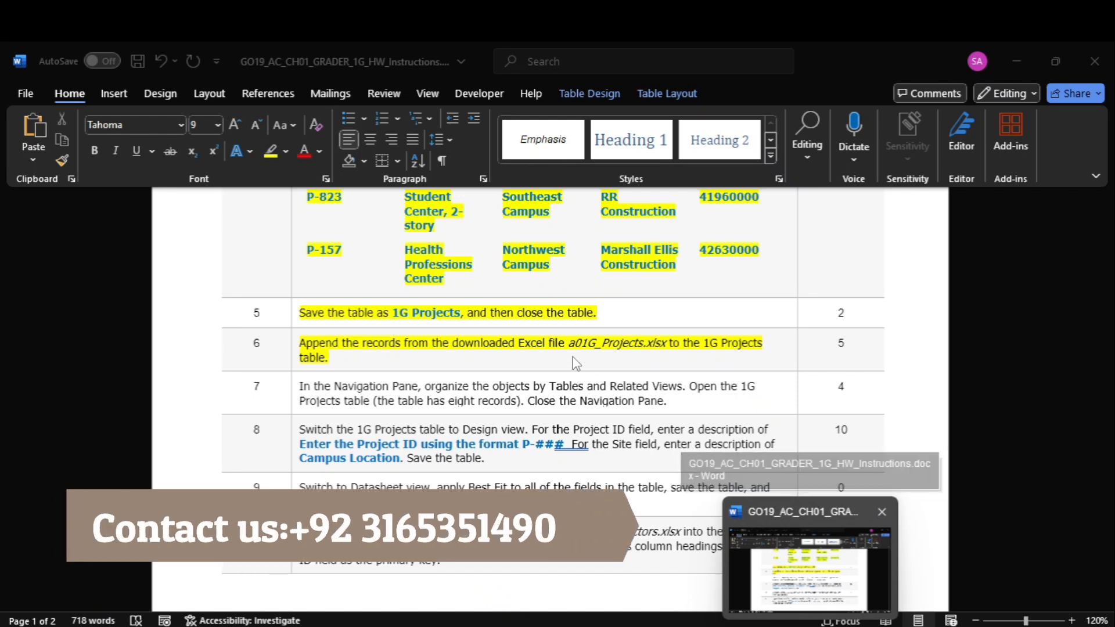
pyautogui.hotkey('alt', 'Tab')
pyautogui.click(433, 292)
pyautogui.click(677, 501)
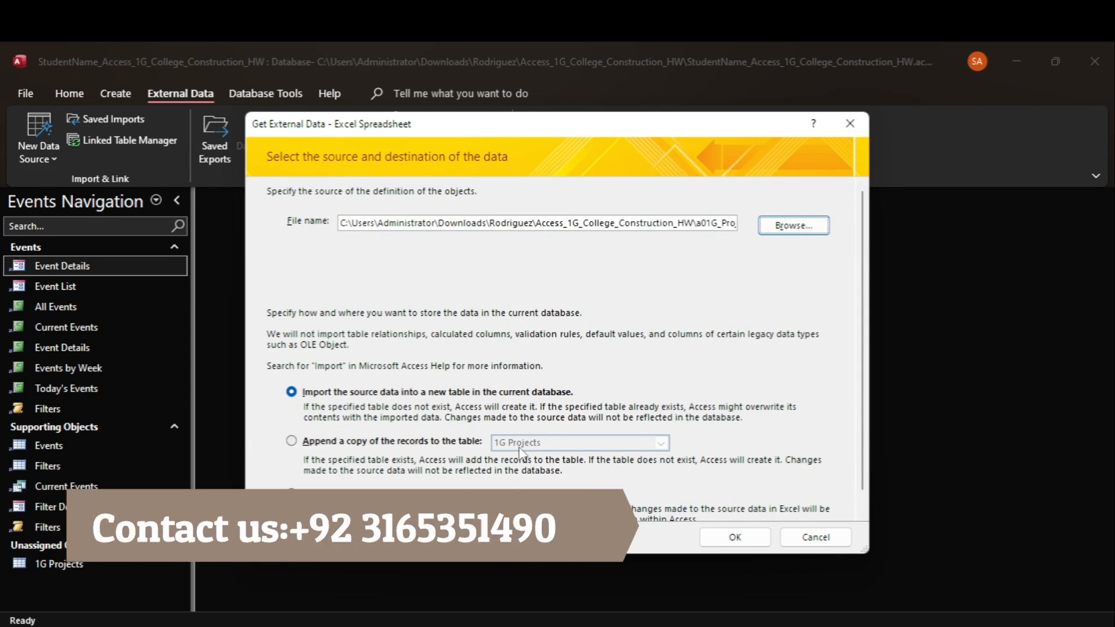
# - Append the records to the 1G Projects table and finish the import without saving the import steps
pyautogui.click(372, 446)
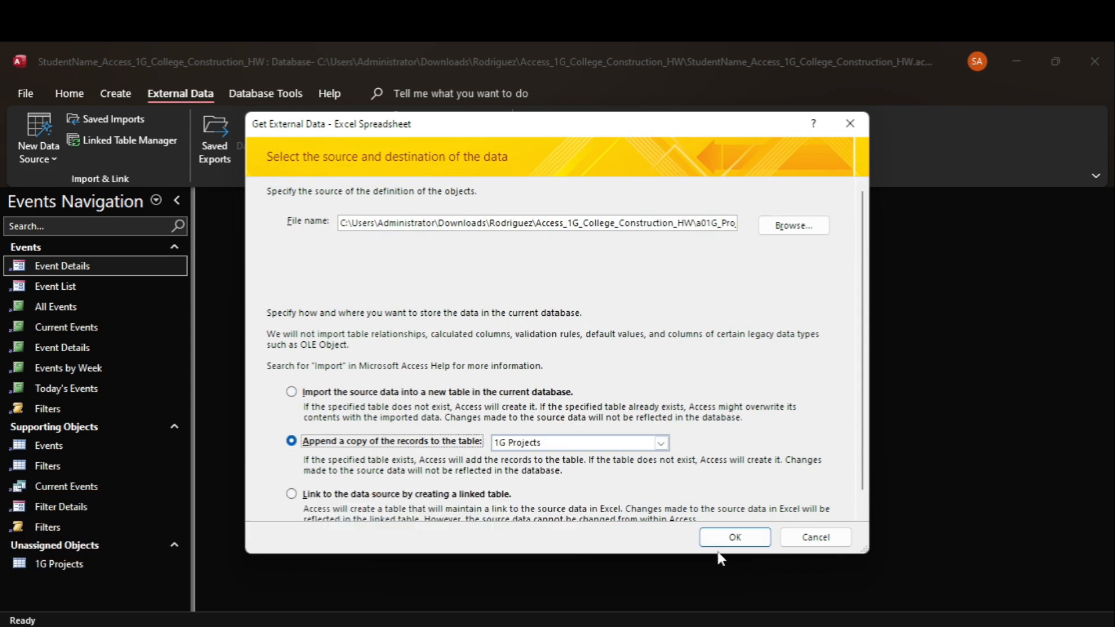
pyautogui.click(733, 537)
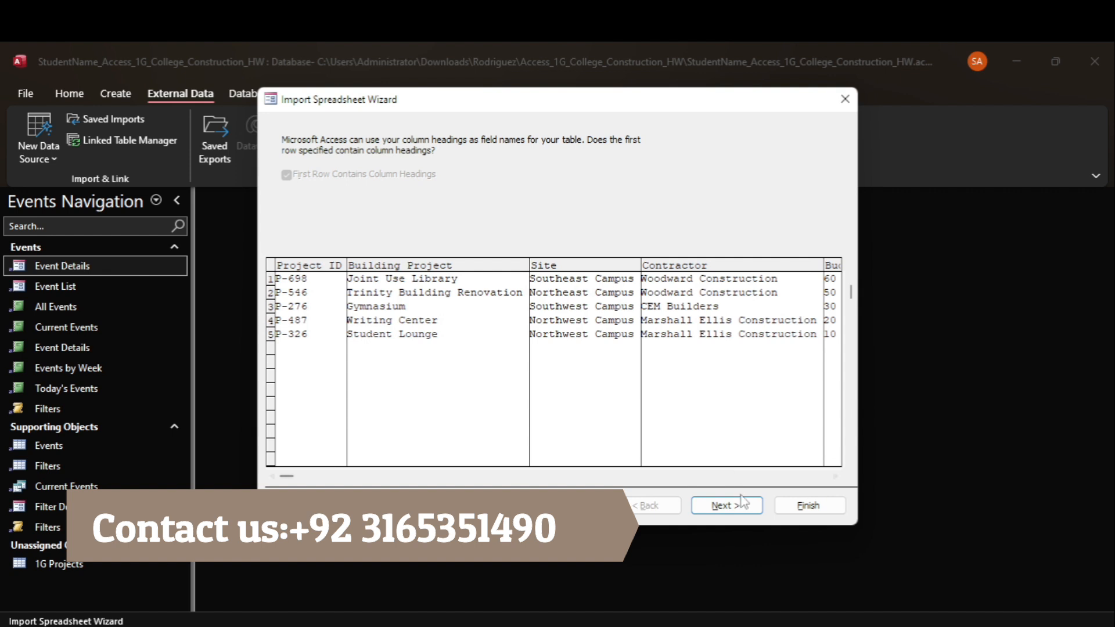
pyautogui.click(743, 504)
pyautogui.click(810, 506)
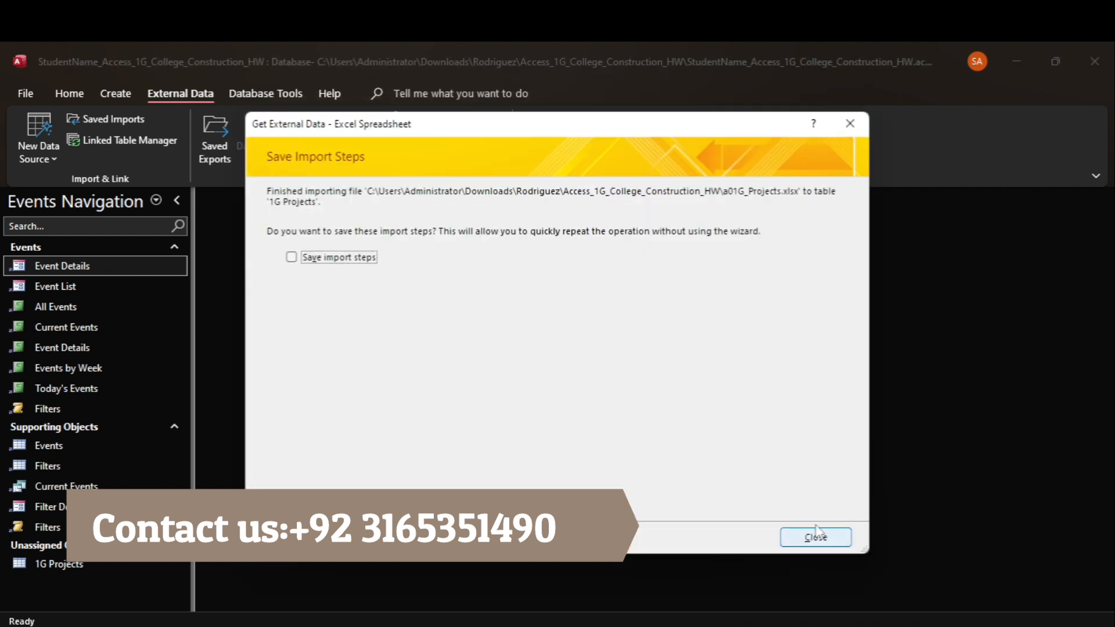
pyautogui.click(815, 537)
# - Switch to the Word instructions and highlight the text of step 7 in yellow
pyautogui.click(811, 573)
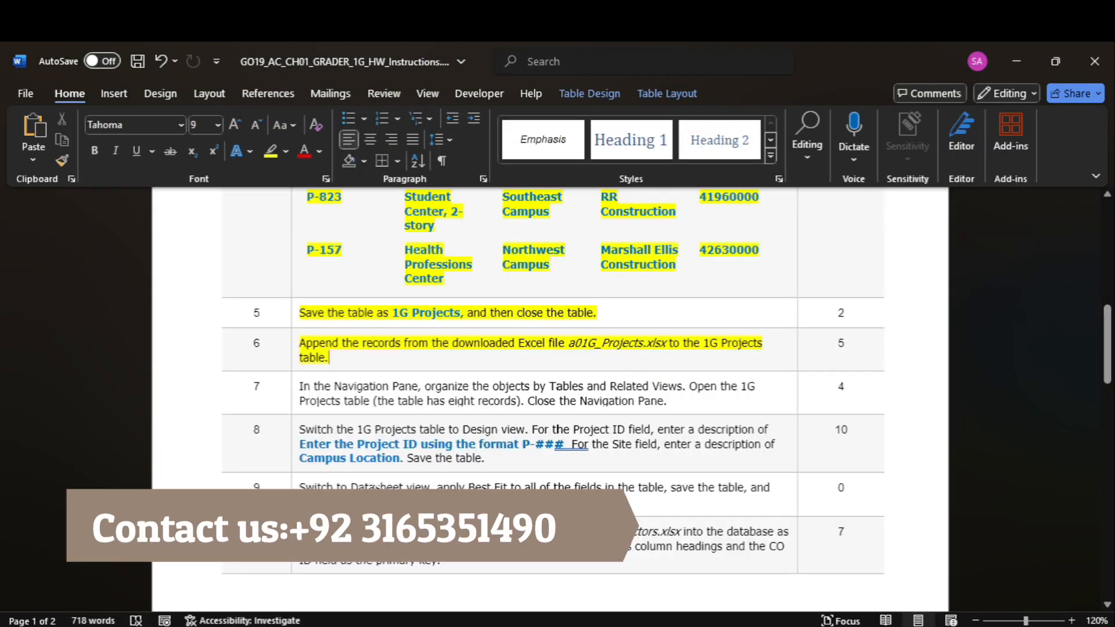
pyautogui.click(290, 404)
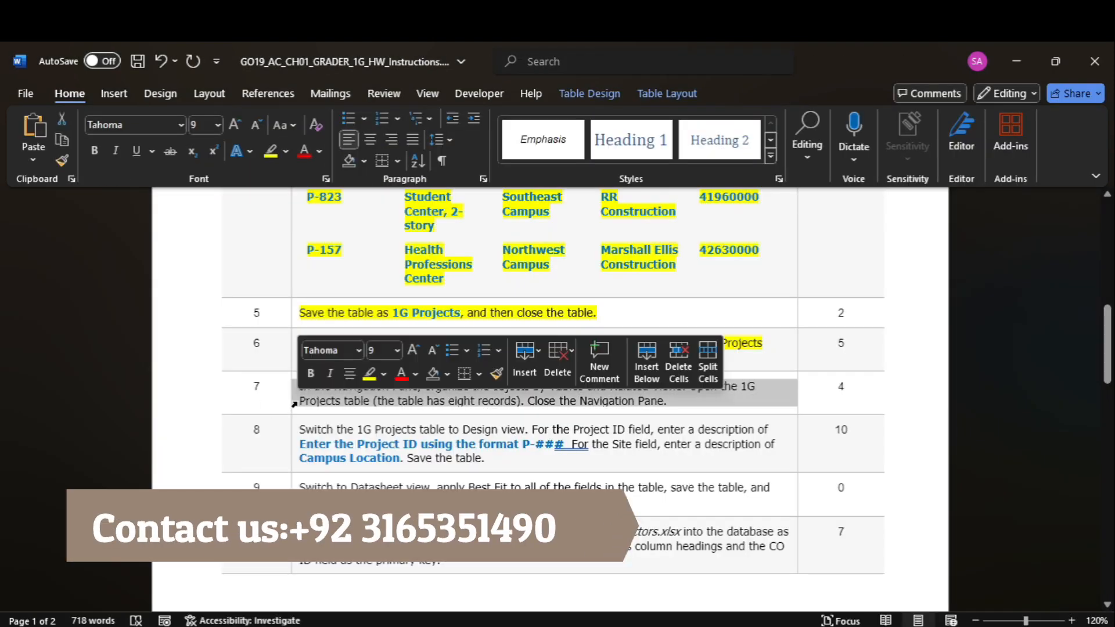
pyautogui.click(270, 156)
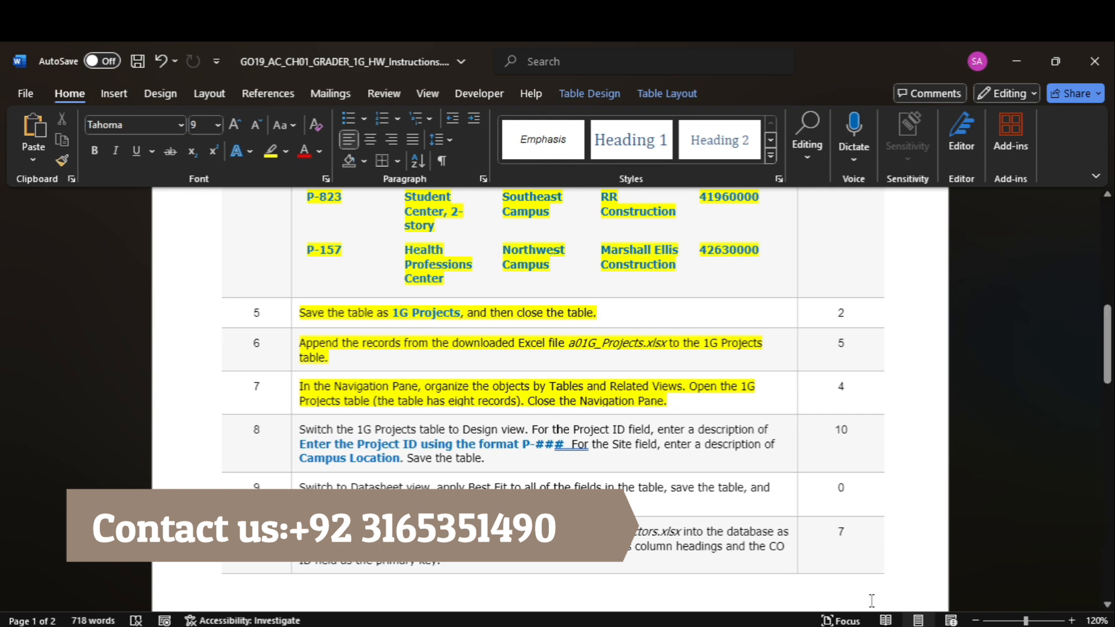
# - Organize the Navigation Pane objects in Access by Tables and Related Views, and recheck step 7 in the Word instructions
pyautogui.click(843, 591)
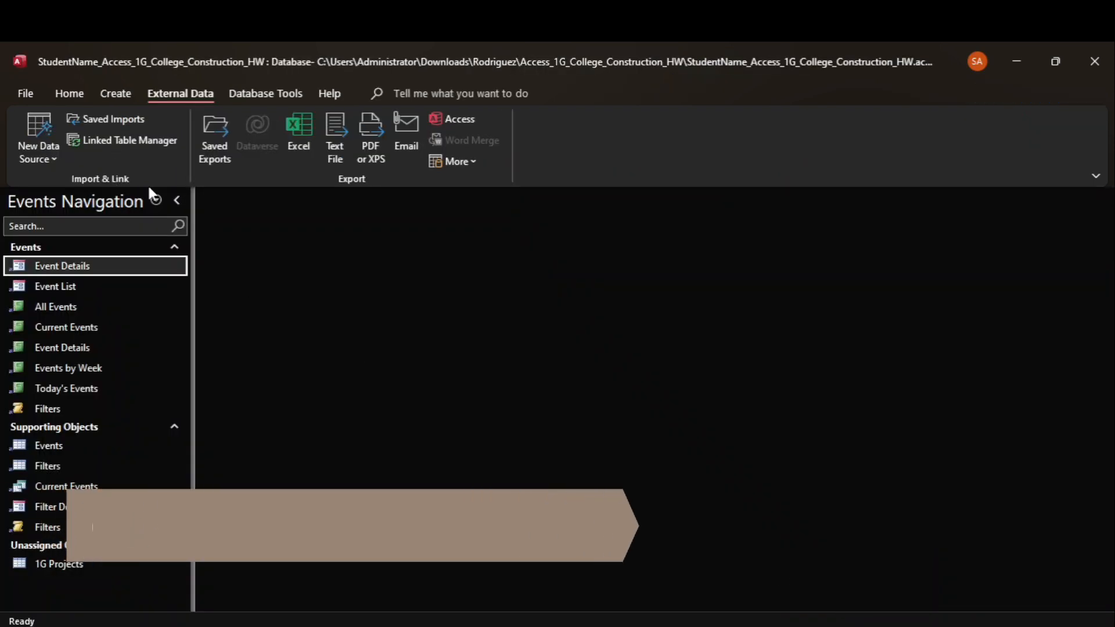
pyautogui.click(155, 200)
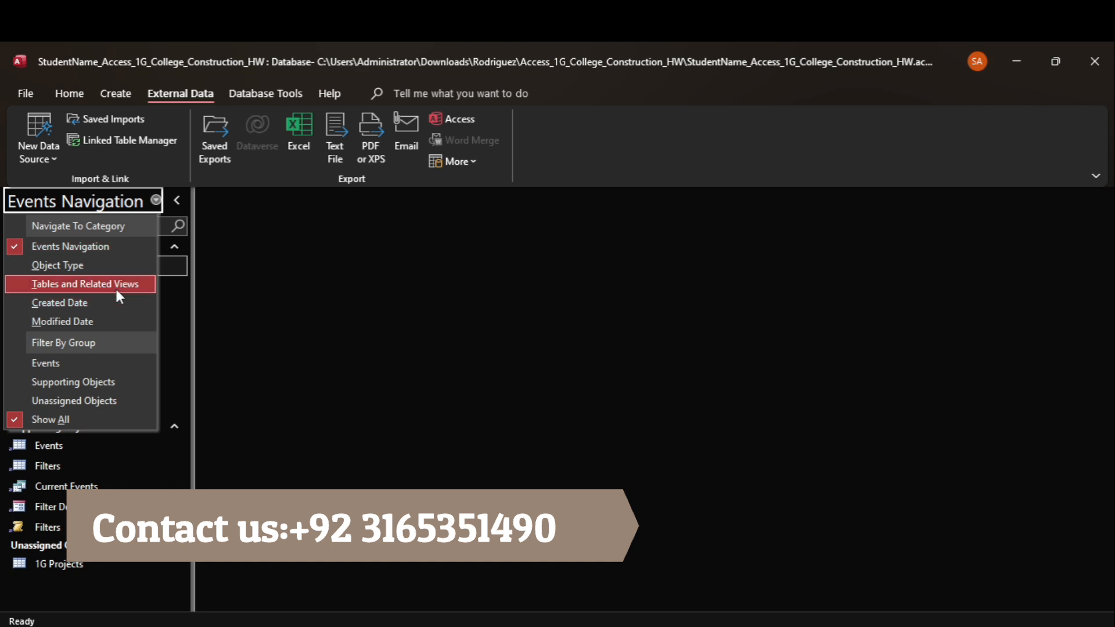
pyautogui.click(116, 286)
pyautogui.click(814, 587)
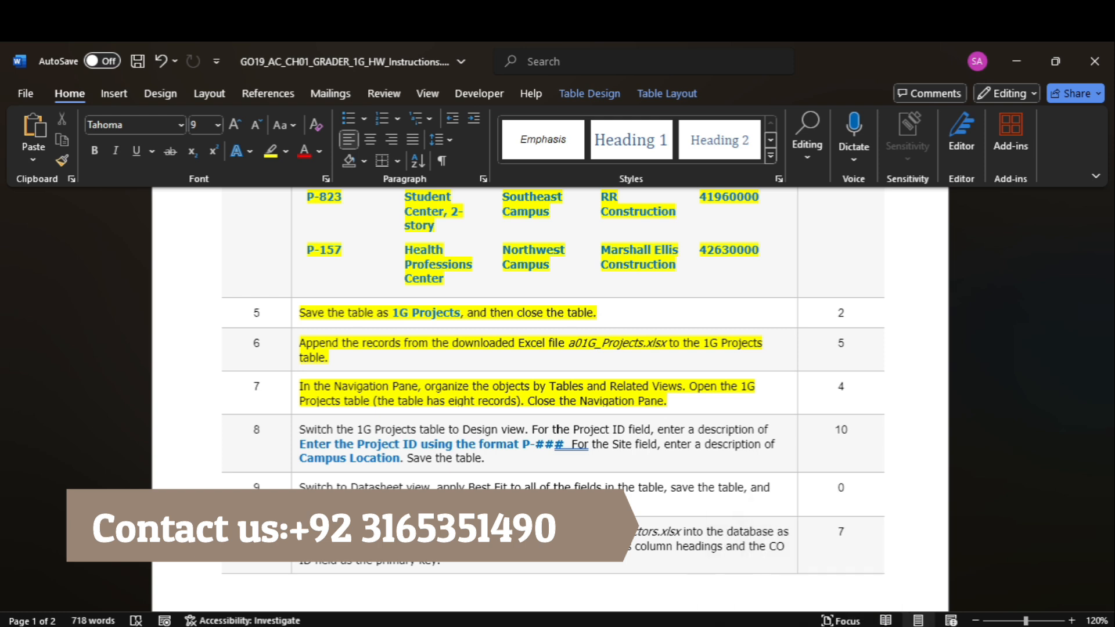
pyautogui.click(819, 594)
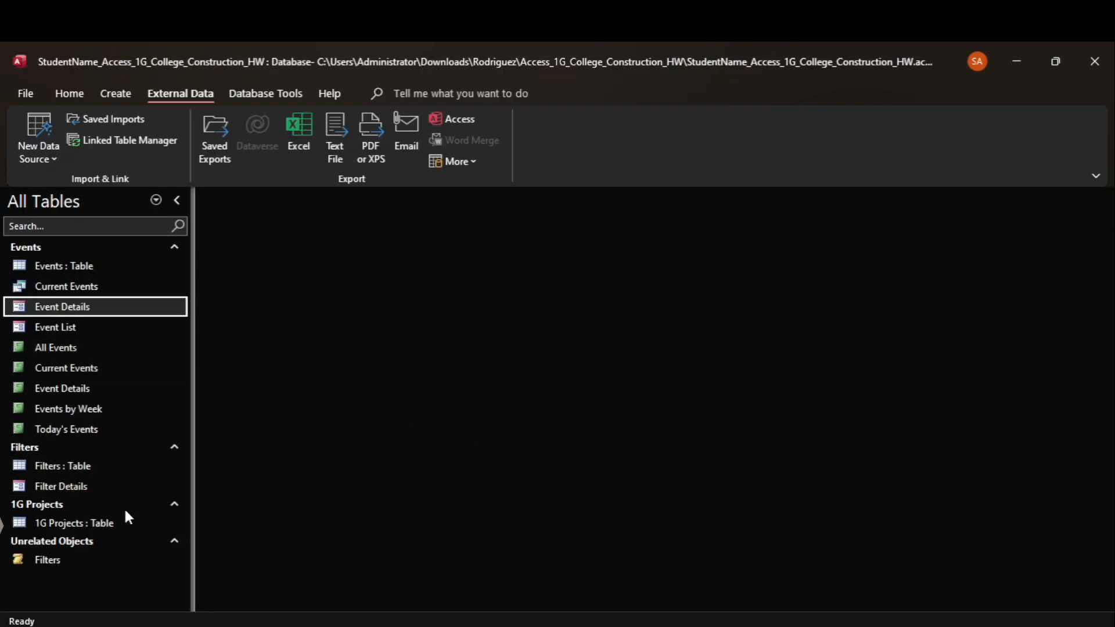
# - Open the 1G Projects table, and highlight the text of step 8 in yellow in the Word instructions
pyautogui.doubleClick(116, 523)
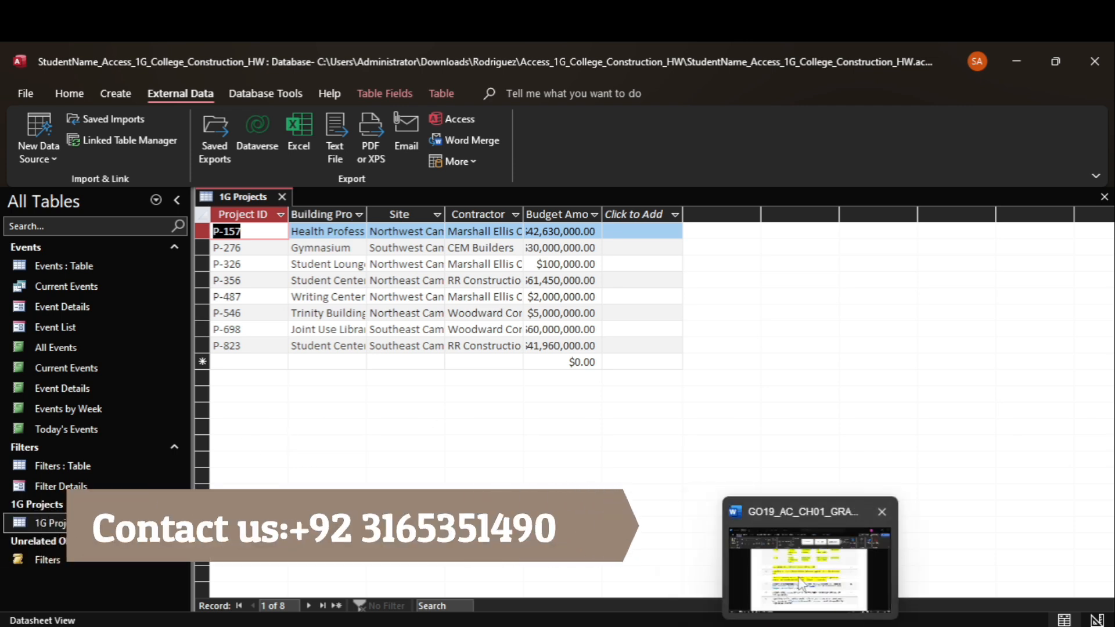
pyautogui.click(800, 582)
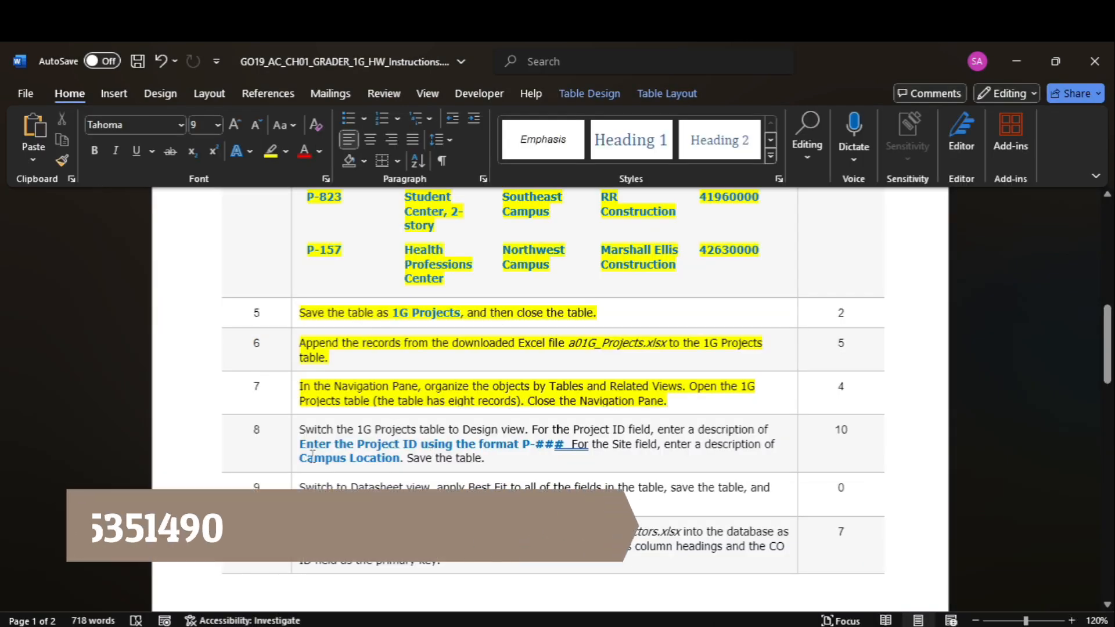
pyautogui.click(292, 447)
pyautogui.click(272, 153)
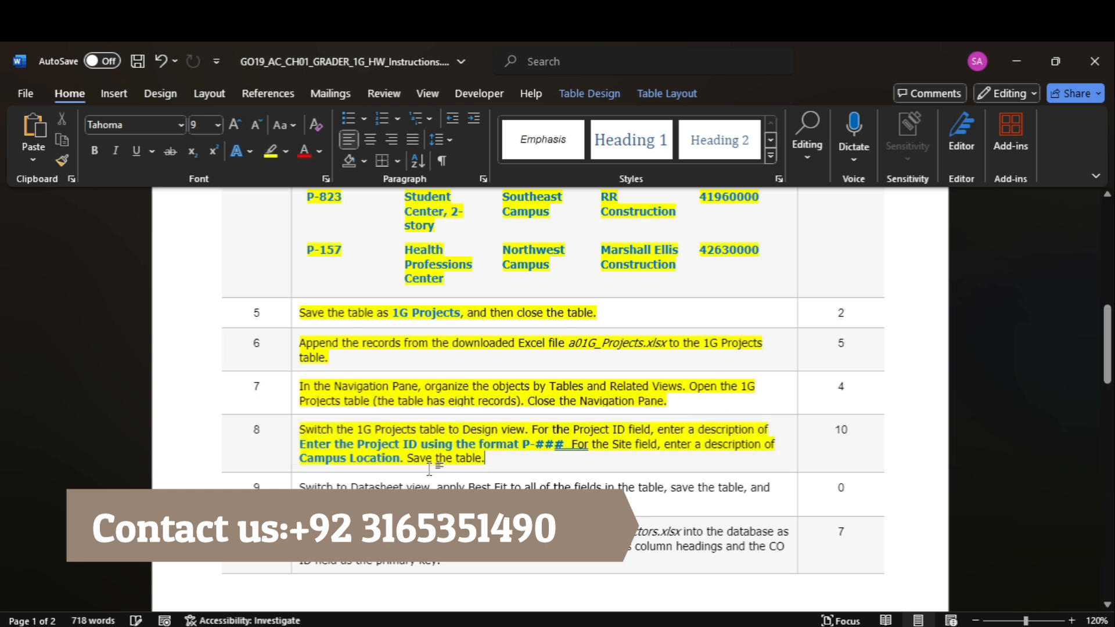
pyautogui.moveTo(1106, 325); pyautogui.dragTo(1067, 334)
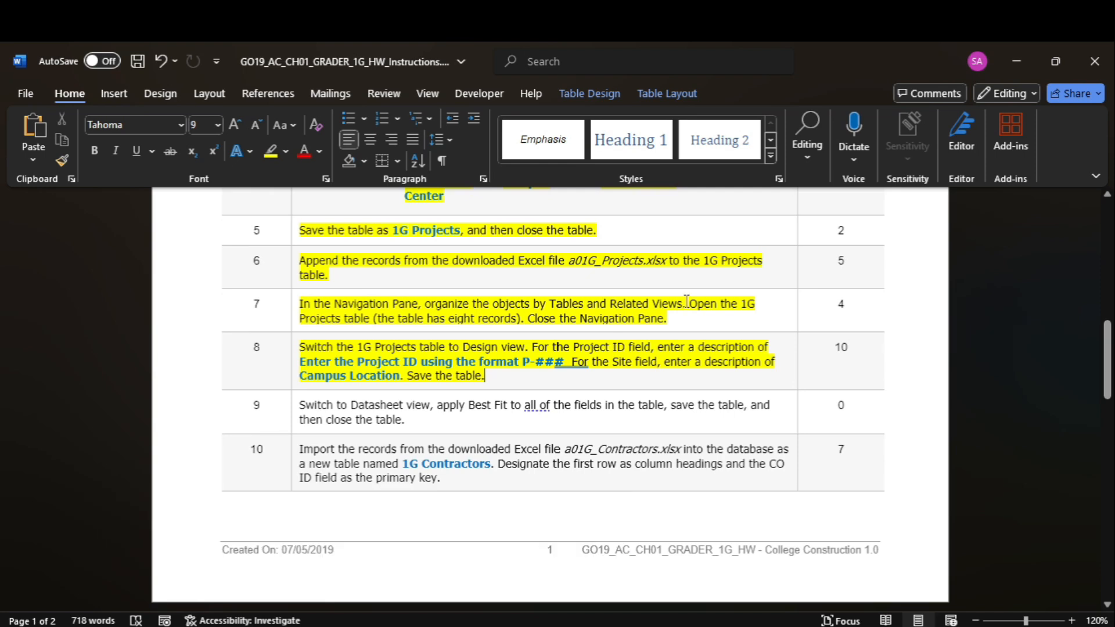
# - Return to Access and switch the 1G Projects table to Design view
pyautogui.moveTo(845, 626)
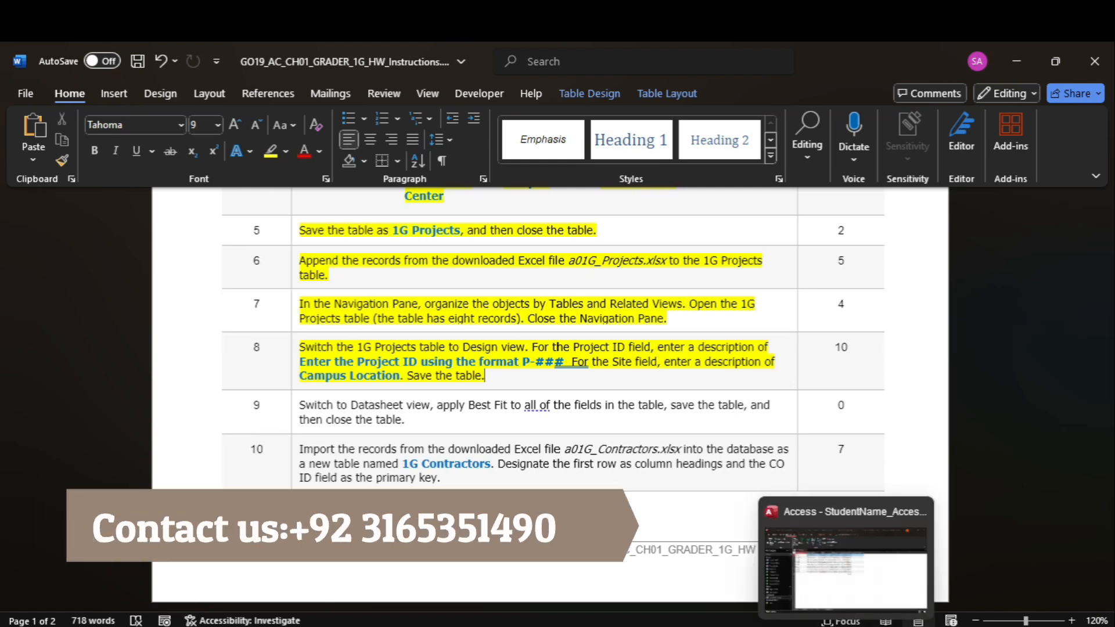
pyautogui.click(836, 577)
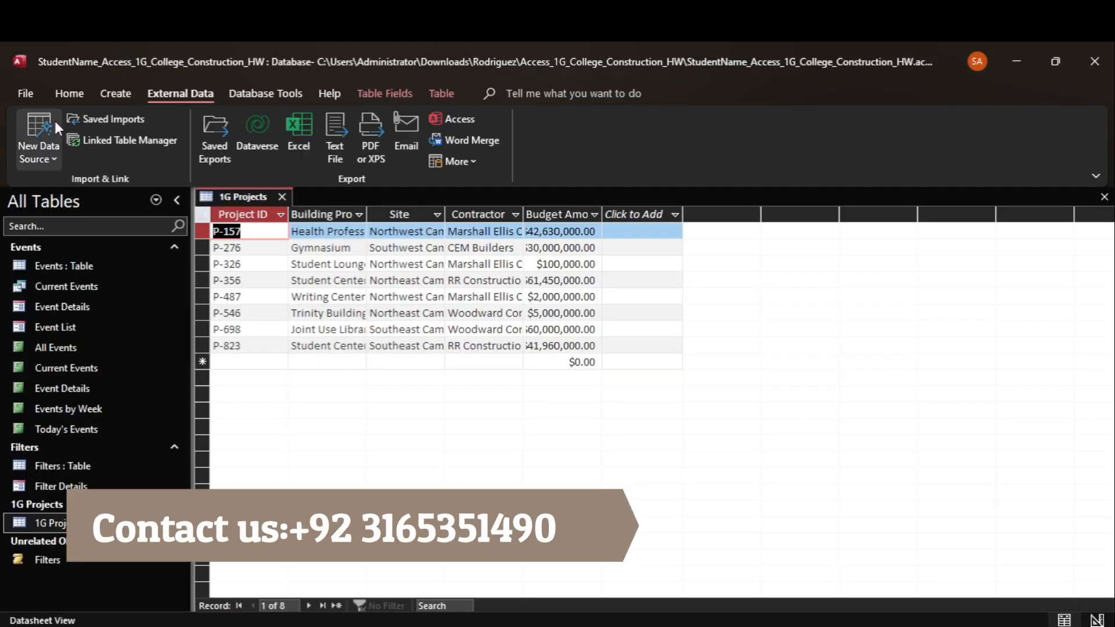
pyautogui.click(65, 94)
pyautogui.click(29, 159)
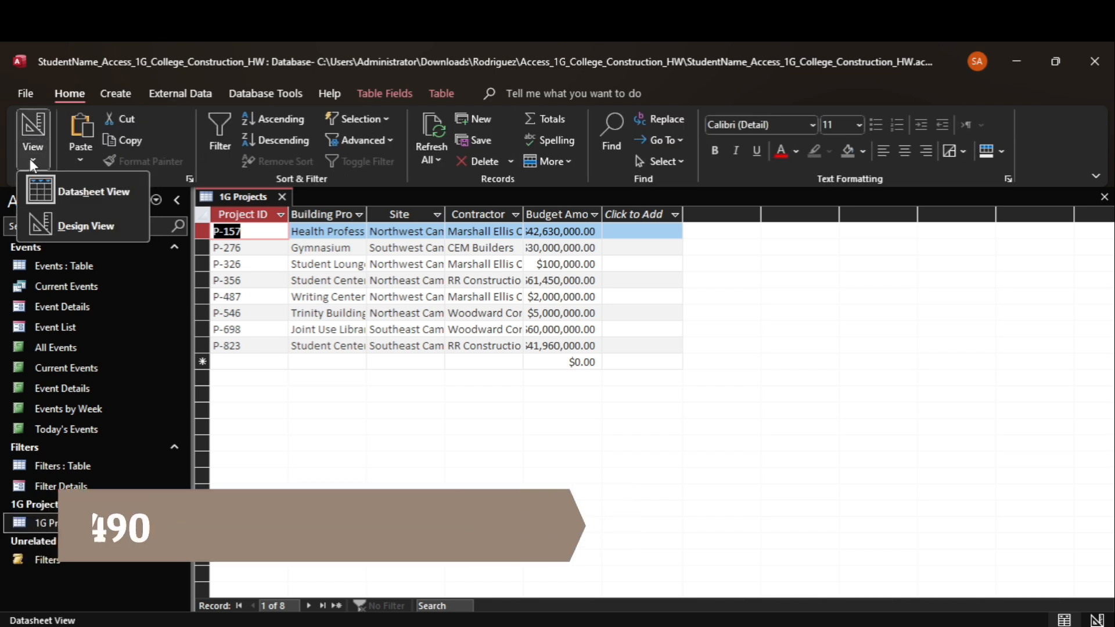
pyautogui.click(71, 230)
# - Copy "Enter the Project ID using the format P-###" from the Word instructions into the Project ID field's description in Access
pyautogui.moveTo(846, 626)
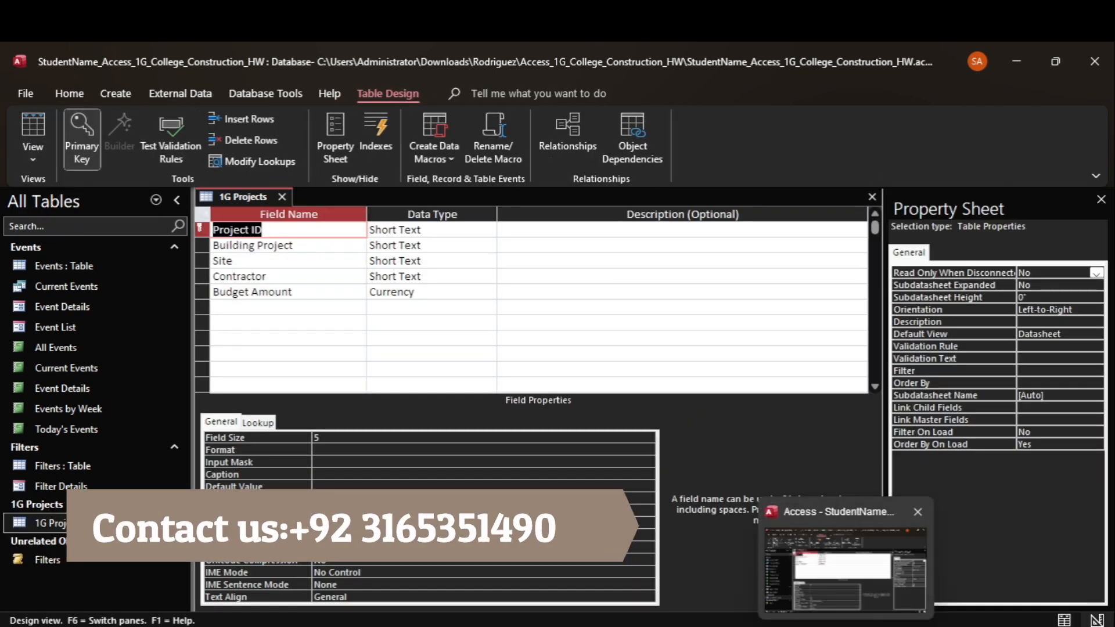
pyautogui.click(815, 593)
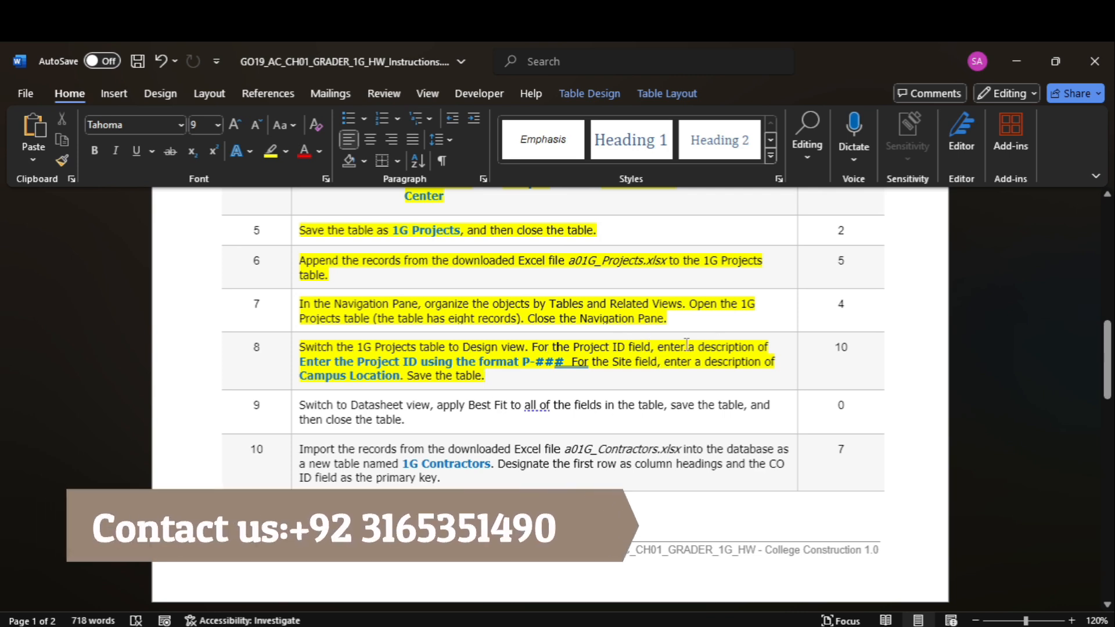
pyautogui.moveTo(323, 364); pyautogui.dragTo(565, 370)
pyautogui.hotkey('ctrl', 'c')
pyautogui.moveTo(845, 625)
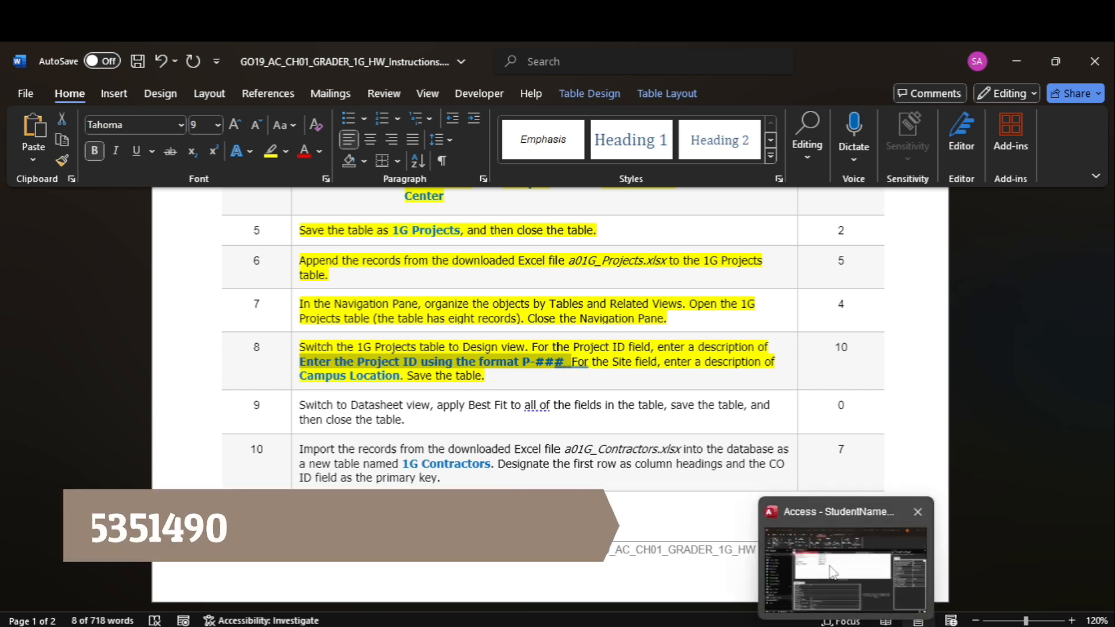
pyautogui.click(845, 572)
pyautogui.click(527, 227)
pyautogui.hotkey('ctrl', 'v')
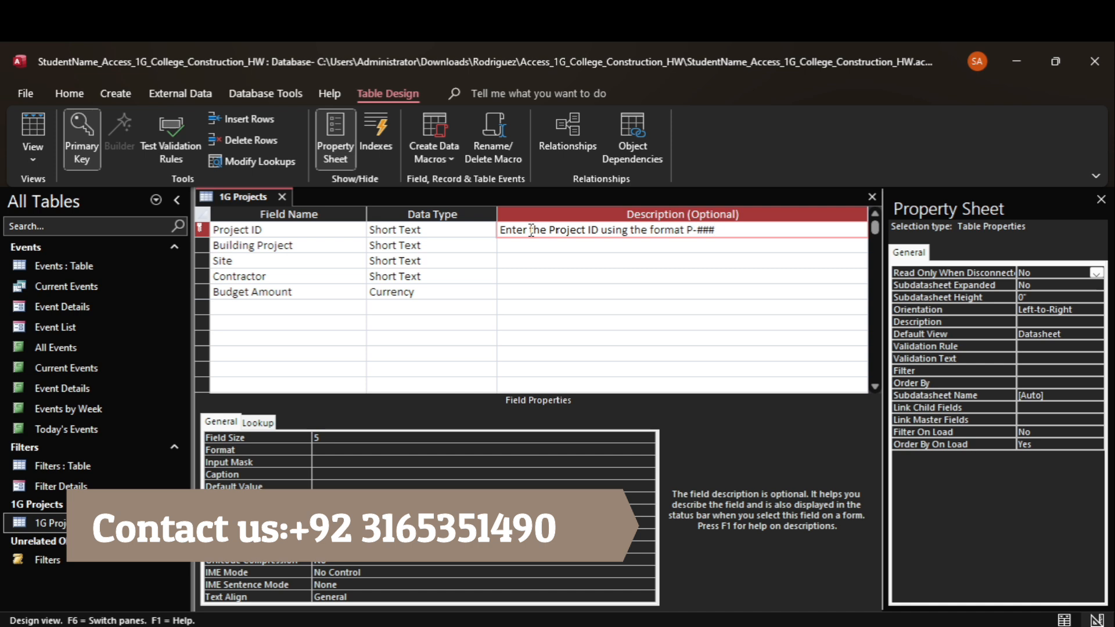
# - Copy "Campus Location" from the Word instructions into the Site field's description in Access
pyautogui.moveTo(822, 625)
pyautogui.click(825, 557)
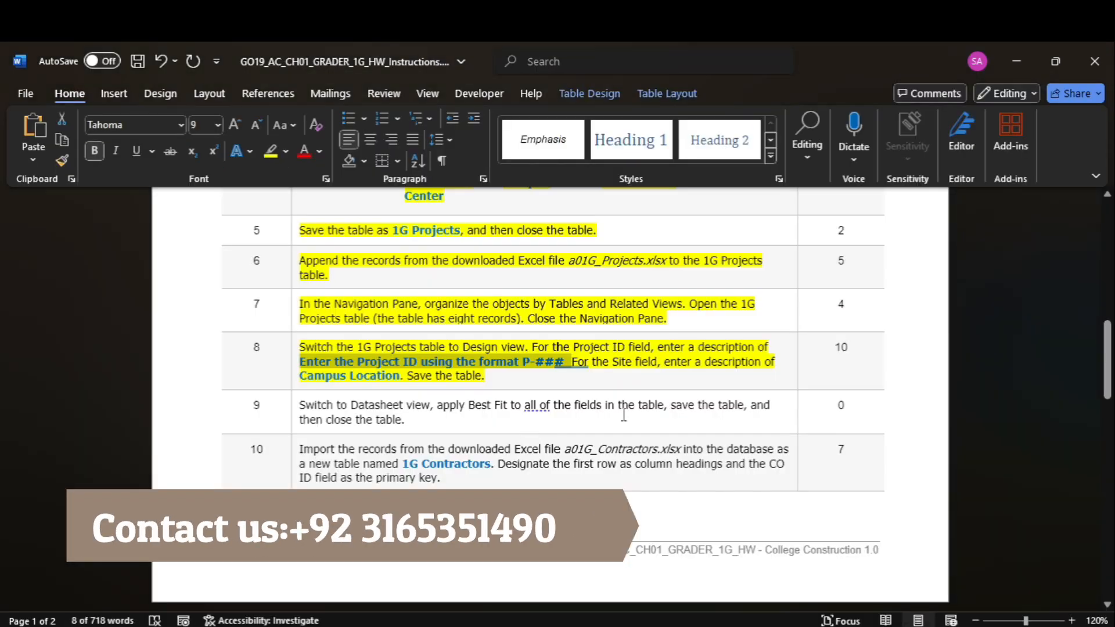
pyautogui.moveTo(313, 375); pyautogui.dragTo(399, 376)
pyautogui.hotkey('ctrl', 'c')
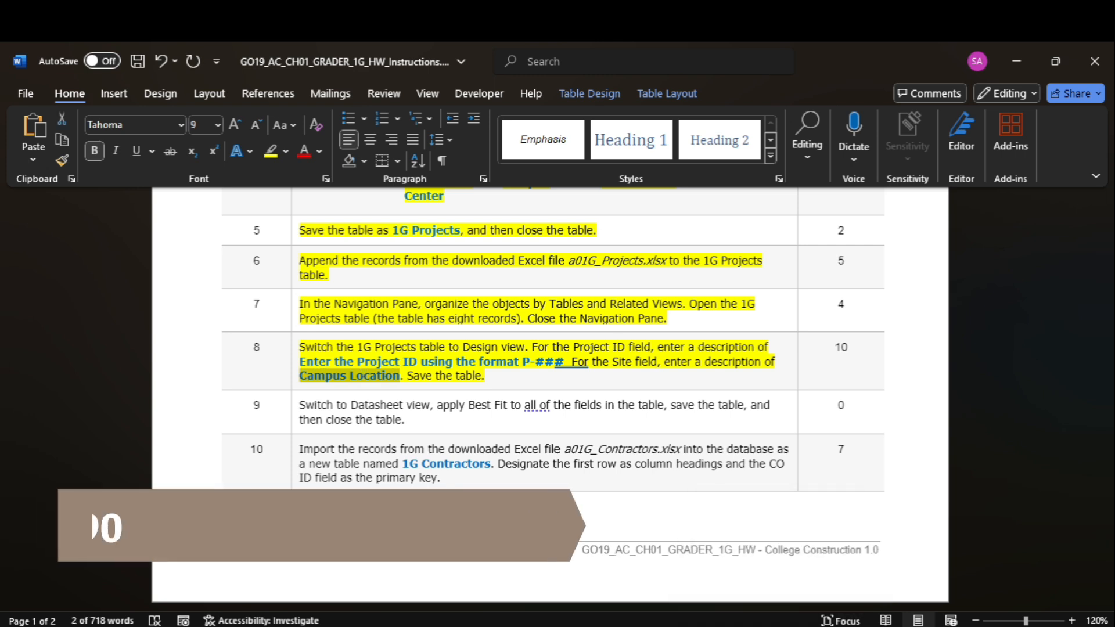
pyautogui.moveTo(841, 625)
pyautogui.click(816, 587)
pyautogui.press('Down')
pyautogui.press('Down')
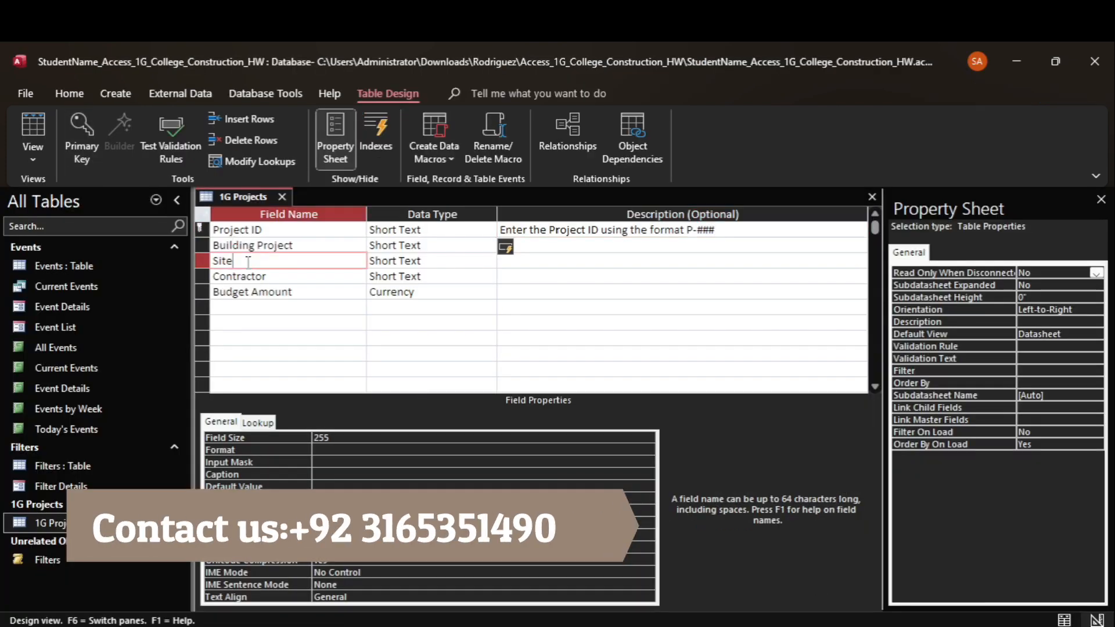
pyautogui.hotkey('ctrl', 'v')
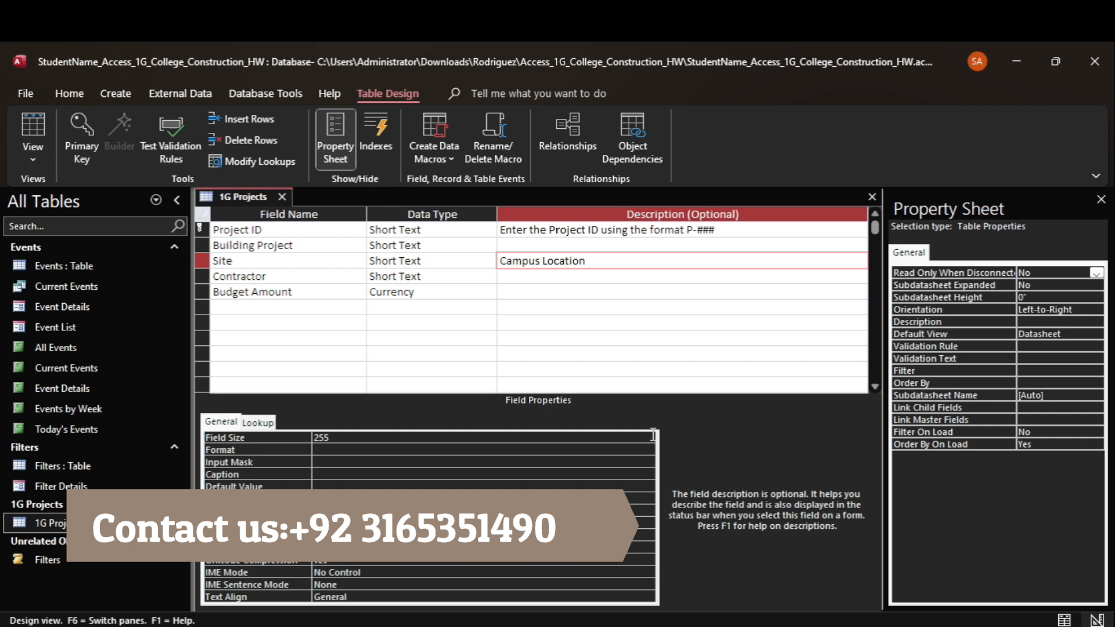
# - Recheck step 8 in the Word instructions, then save the 1G Projects table in Access and switch it to Datasheet view
pyautogui.moveTo(831, 625)
pyautogui.click(829, 560)
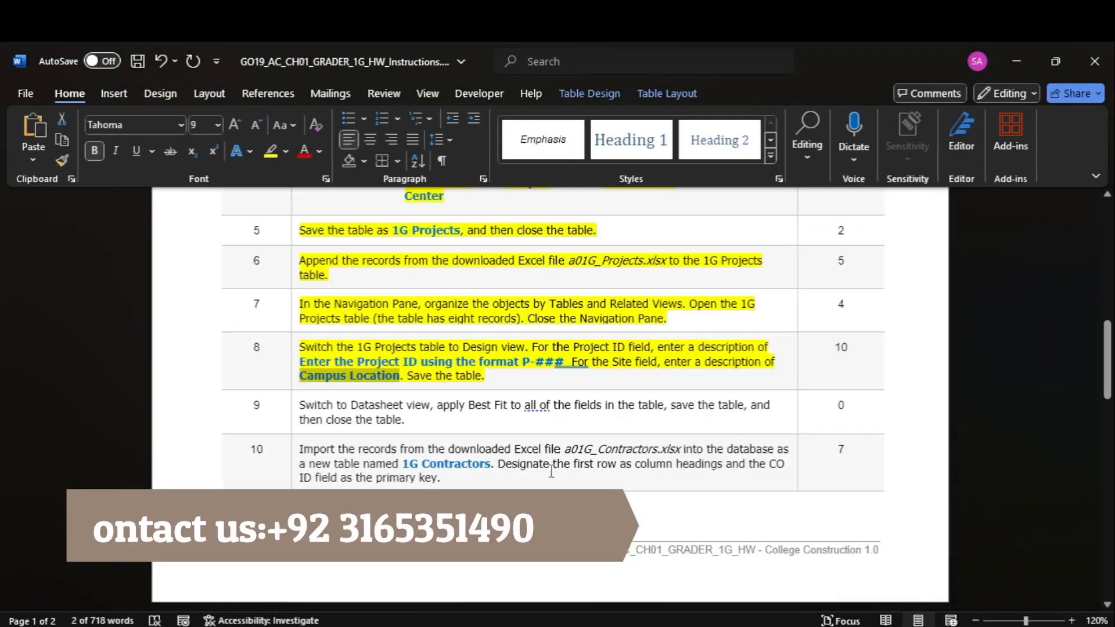
pyautogui.click(765, 573)
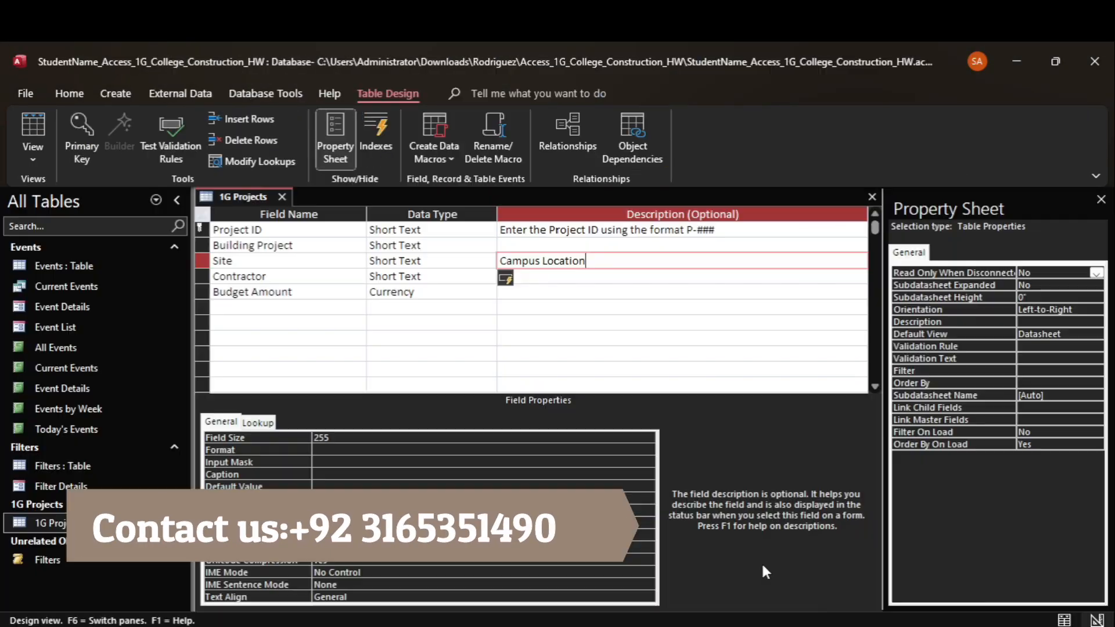
pyautogui.rightClick(252, 196)
pyautogui.click(265, 204)
pyautogui.click(33, 155)
pyautogui.click(41, 199)
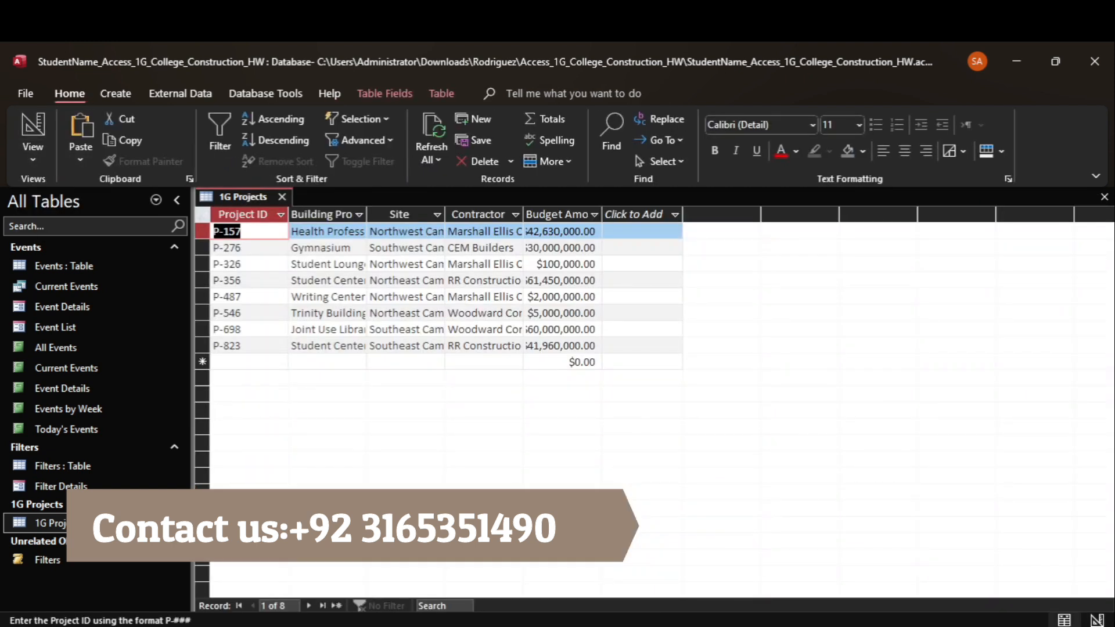
# - Switch to the Word instructions and highlight the text of step 9 in yellow
pyautogui.moveTo(811, 625)
pyautogui.click(810, 586)
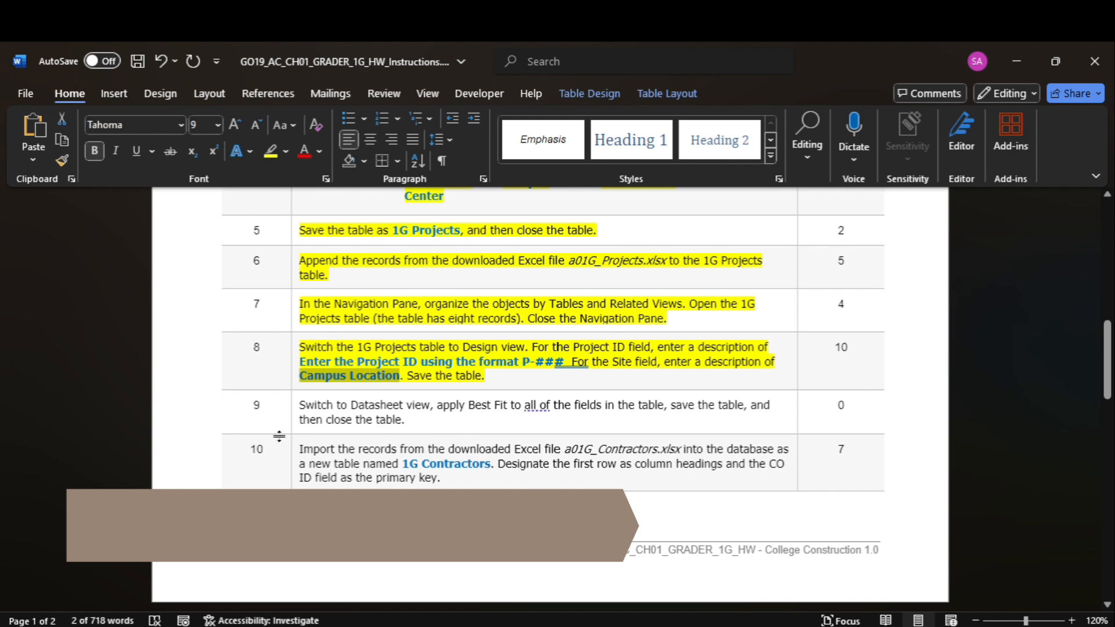
pyautogui.click(293, 417)
pyautogui.click(271, 152)
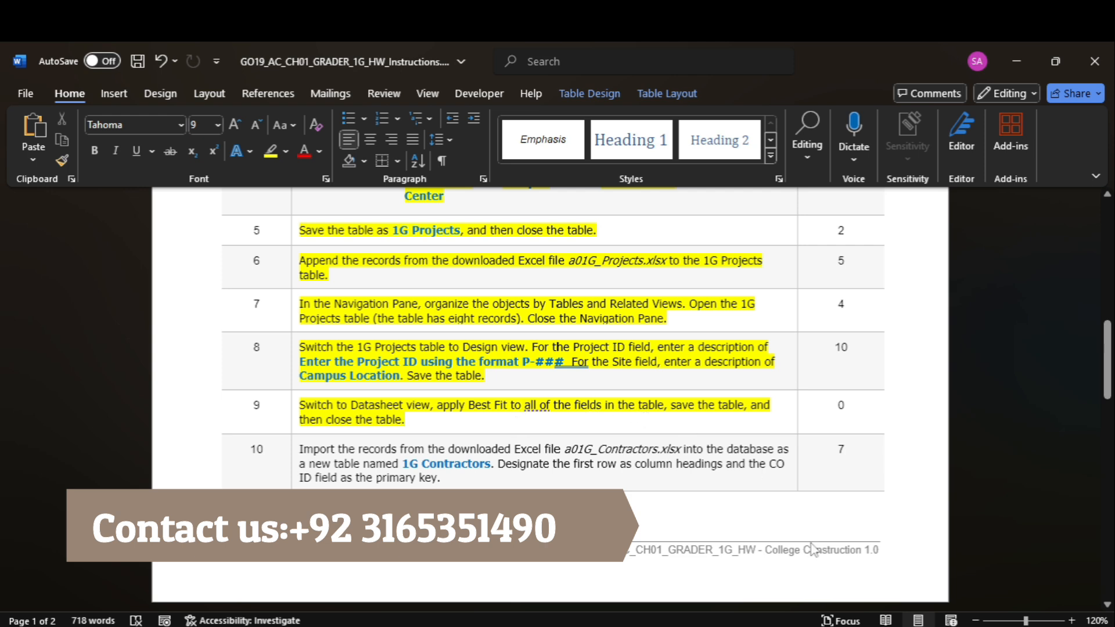
# - Apply Best Fit to all fields of the 1G Projects datasheet in Access and close the table
pyautogui.click(829, 581)
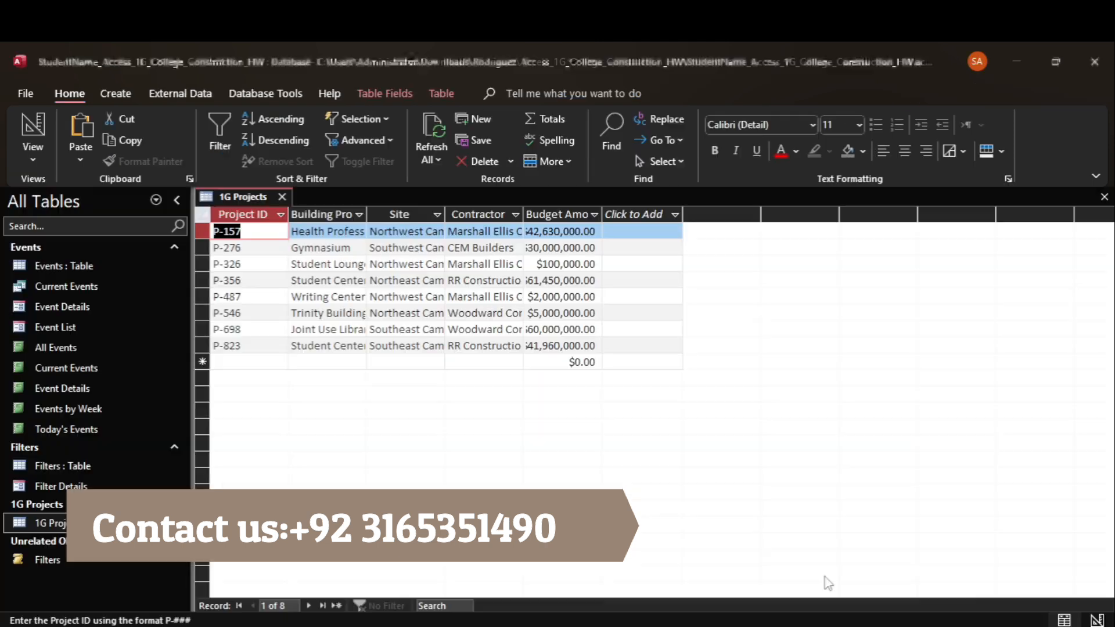
pyautogui.click(204, 215)
pyautogui.doubleClick(289, 210)
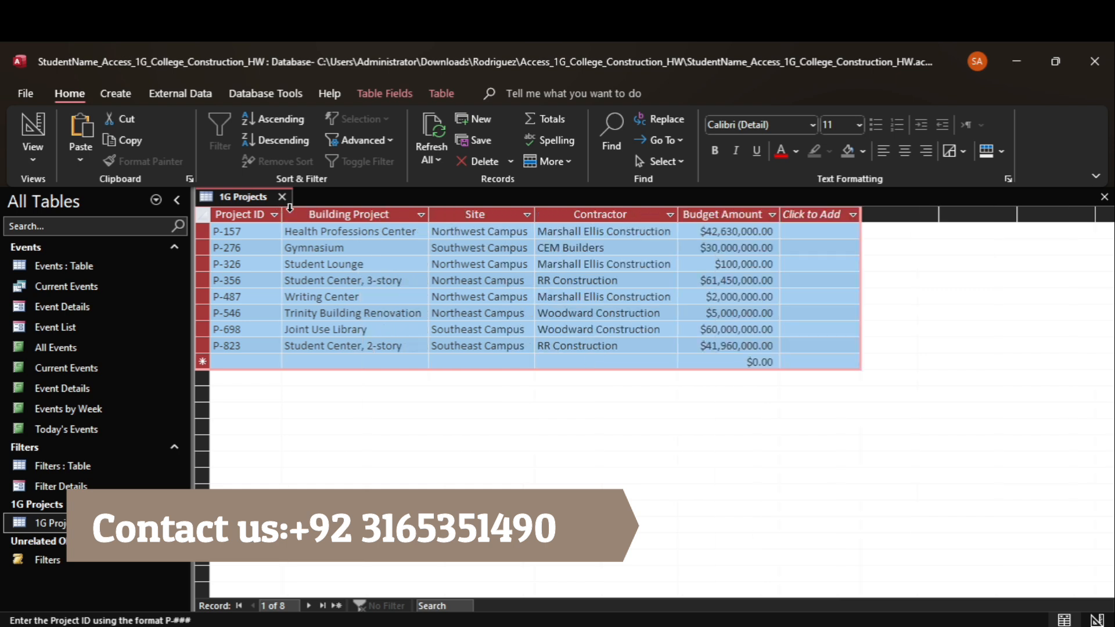
pyautogui.rightClick(263, 200)
pyautogui.click(297, 229)
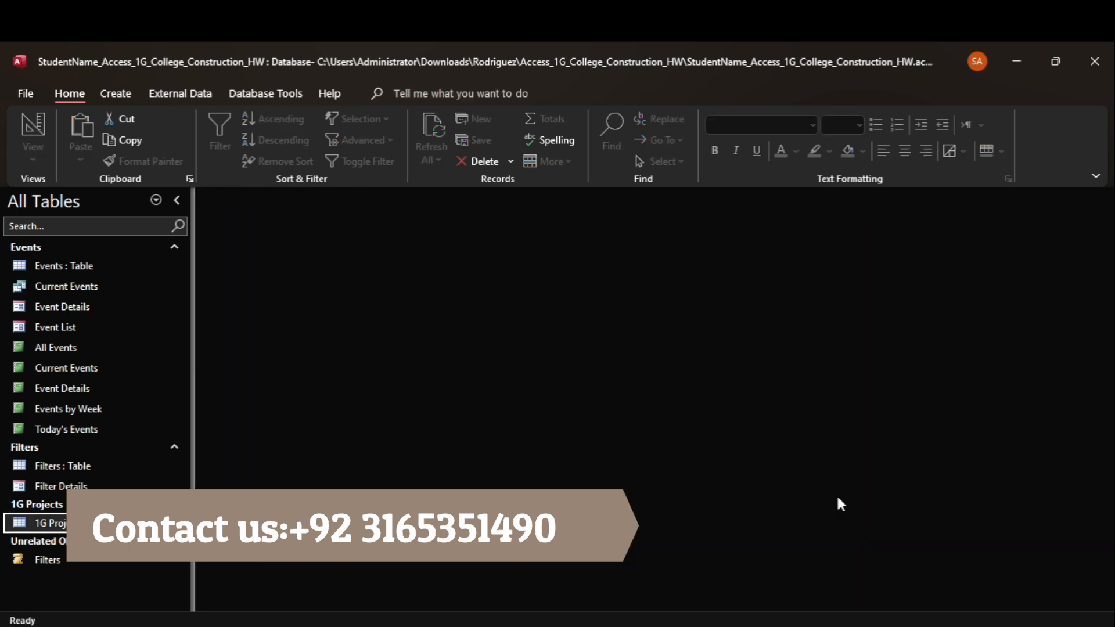
# - Switch to the Word instructions and look over the beginning of the document
pyautogui.click(811, 581)
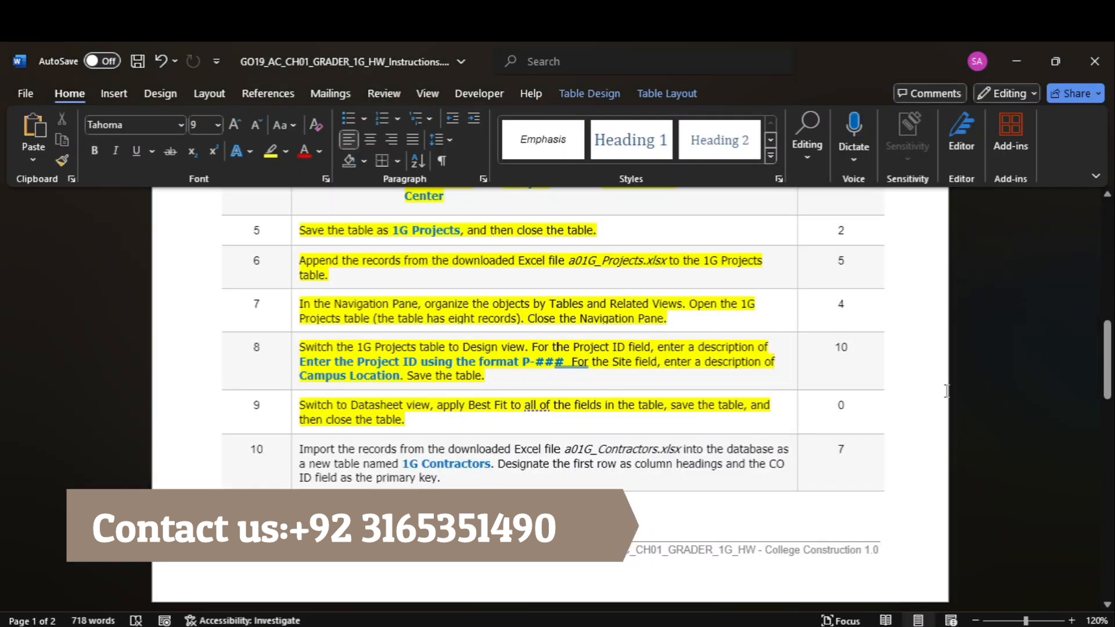
pyautogui.moveTo(1108, 360); pyautogui.dragTo(971, 325)
pyautogui.moveTo(1107, 355); pyautogui.dragTo(1070, 245)
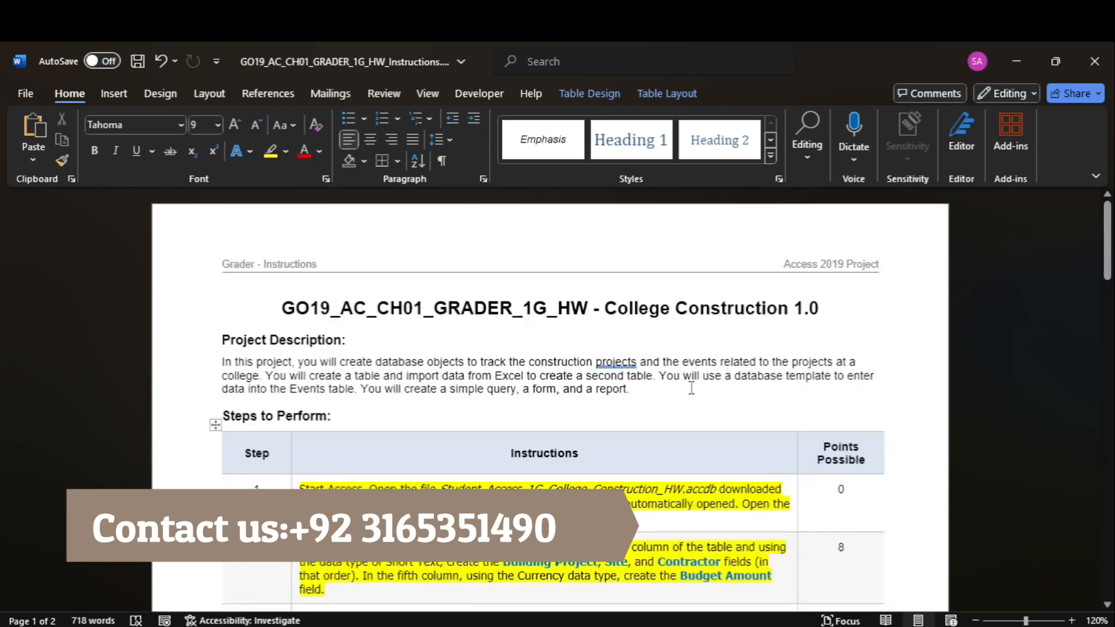